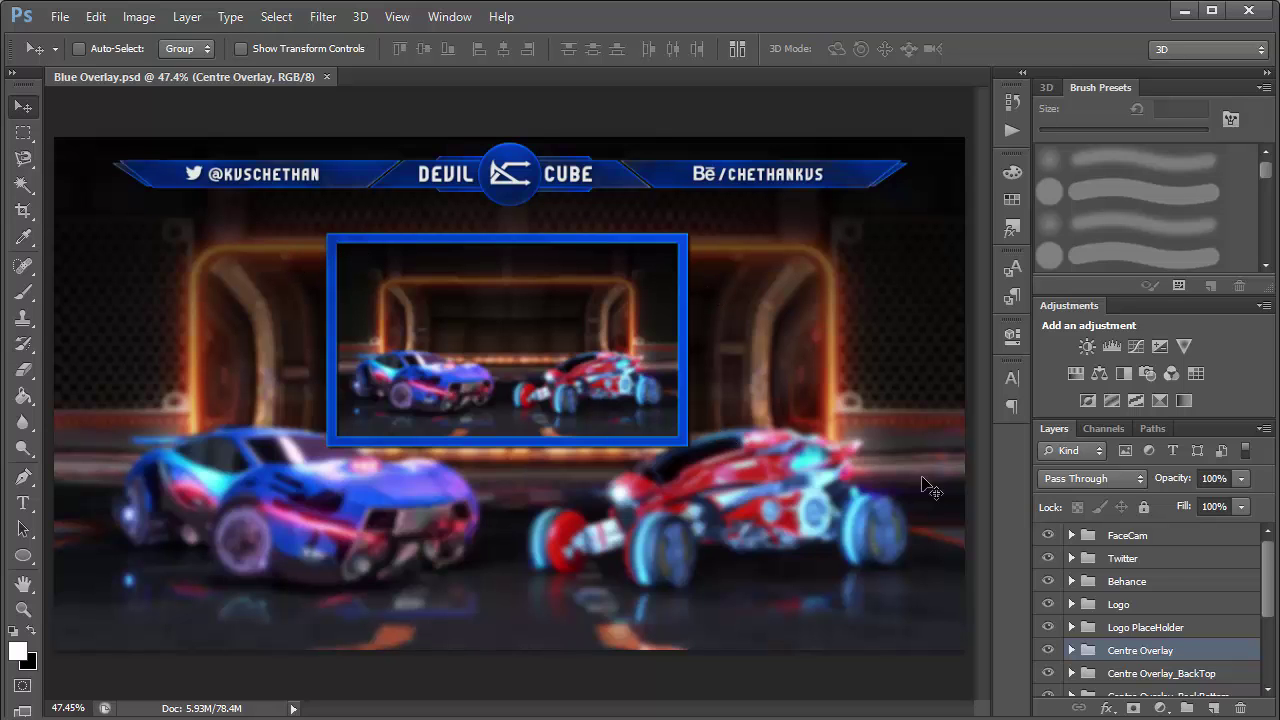
# Step: Turn off the visibility of all layer groups in Blue Overlay.psd from the Layers panel
pyautogui.moveTo(1270, 600); pyautogui.dragTo(1270, 678)
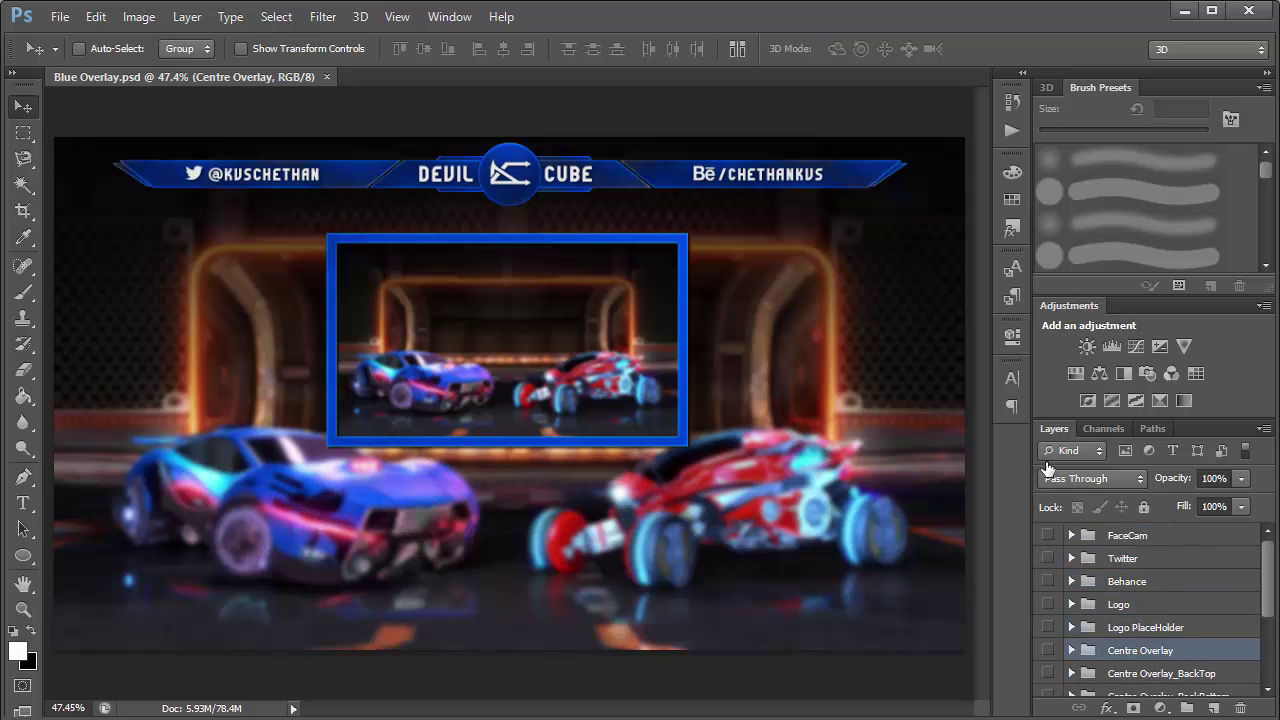
# Step: Check the BG car background, keep it hidden, and add a new empty layer above it
pyautogui.scroll(-3, 1150, 610)
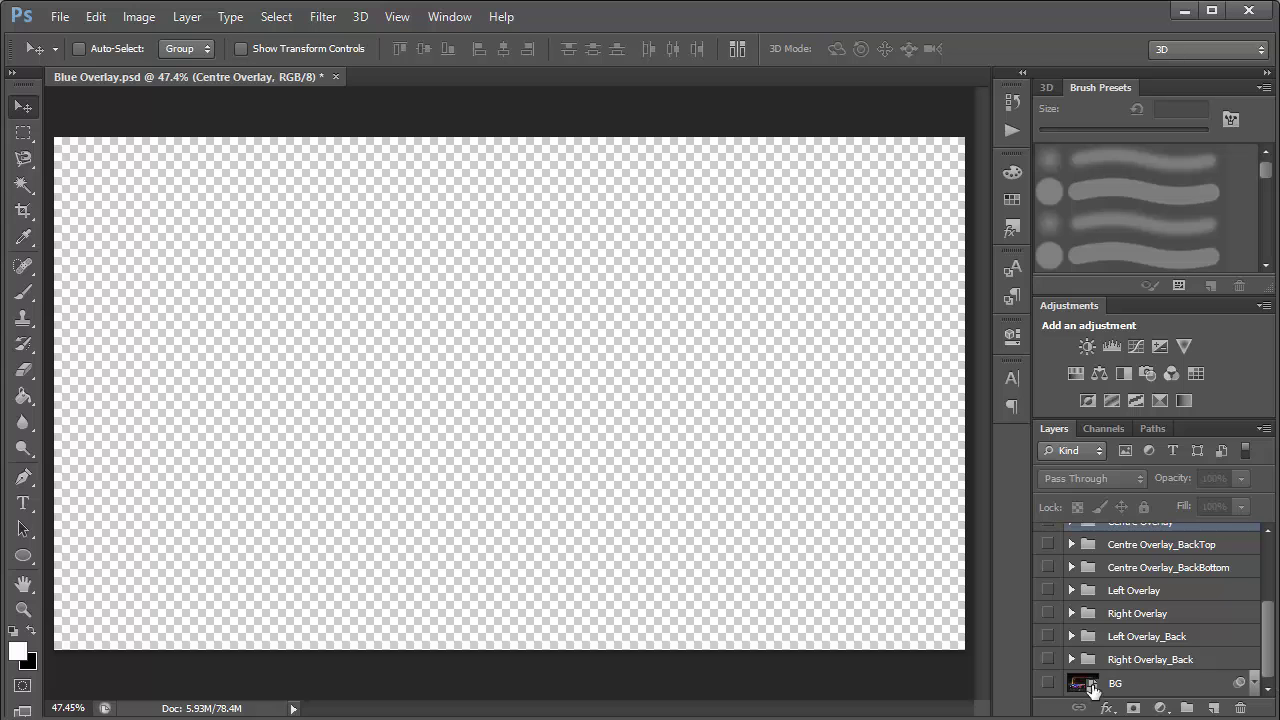
pyautogui.click(1049, 684)
pyautogui.click(1049, 684)
pyautogui.click(1171, 689)
pyautogui.click(1213, 708)
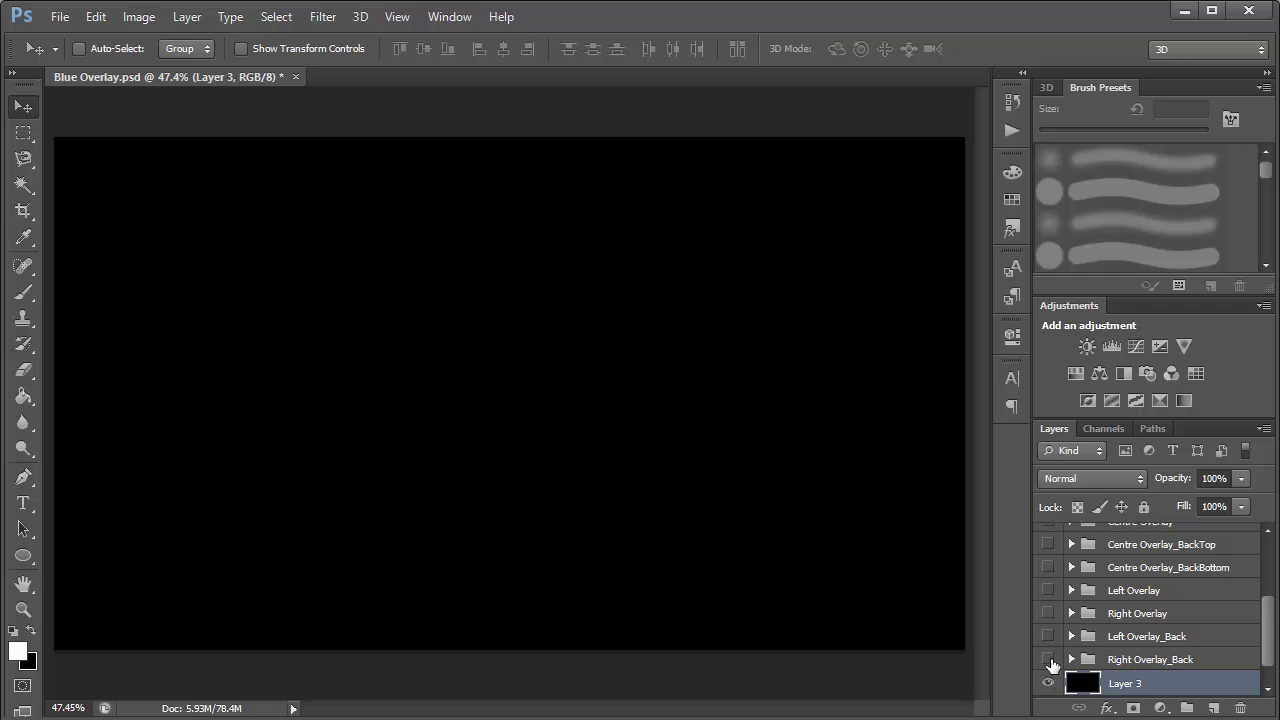
# Step: Preview the Right Overlay_Back banner, then hide it again
pyautogui.click(1048, 660)
pyautogui.click(1048, 660)
pyautogui.moveTo(1274, 616); pyautogui.dragTo(1274, 598)
# Step: Show the Centre Overlay banner, zoom in on it and expand its group
pyautogui.click(1048, 565)
pyautogui.moveTo(529, 170); pyautogui.dragTo(530, 168)
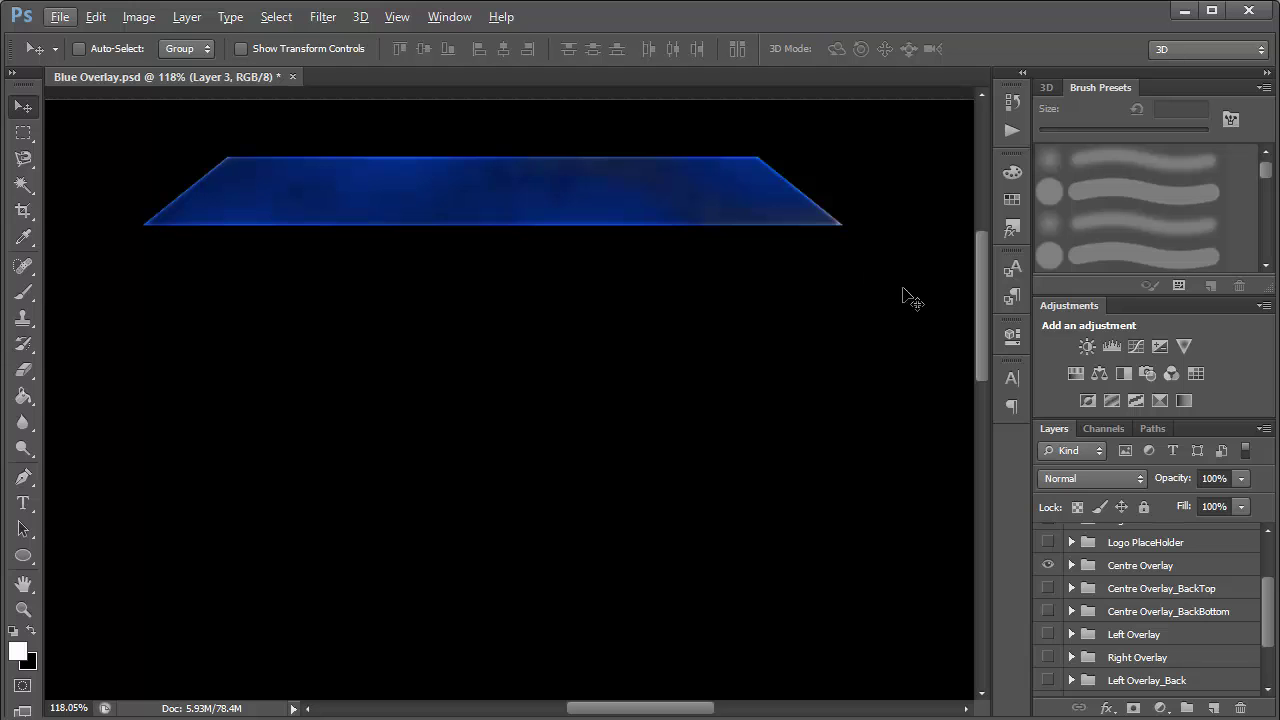
pyautogui.scroll(2, 979, 290)
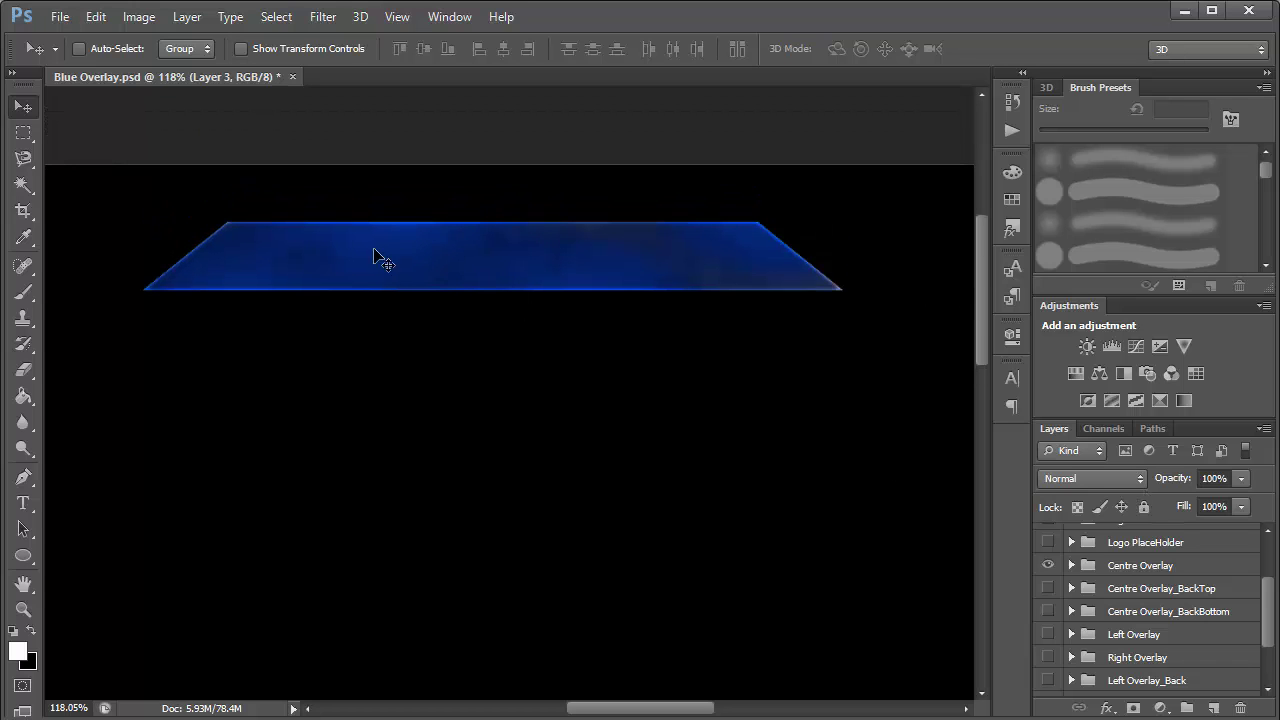
pyautogui.click(1071, 565)
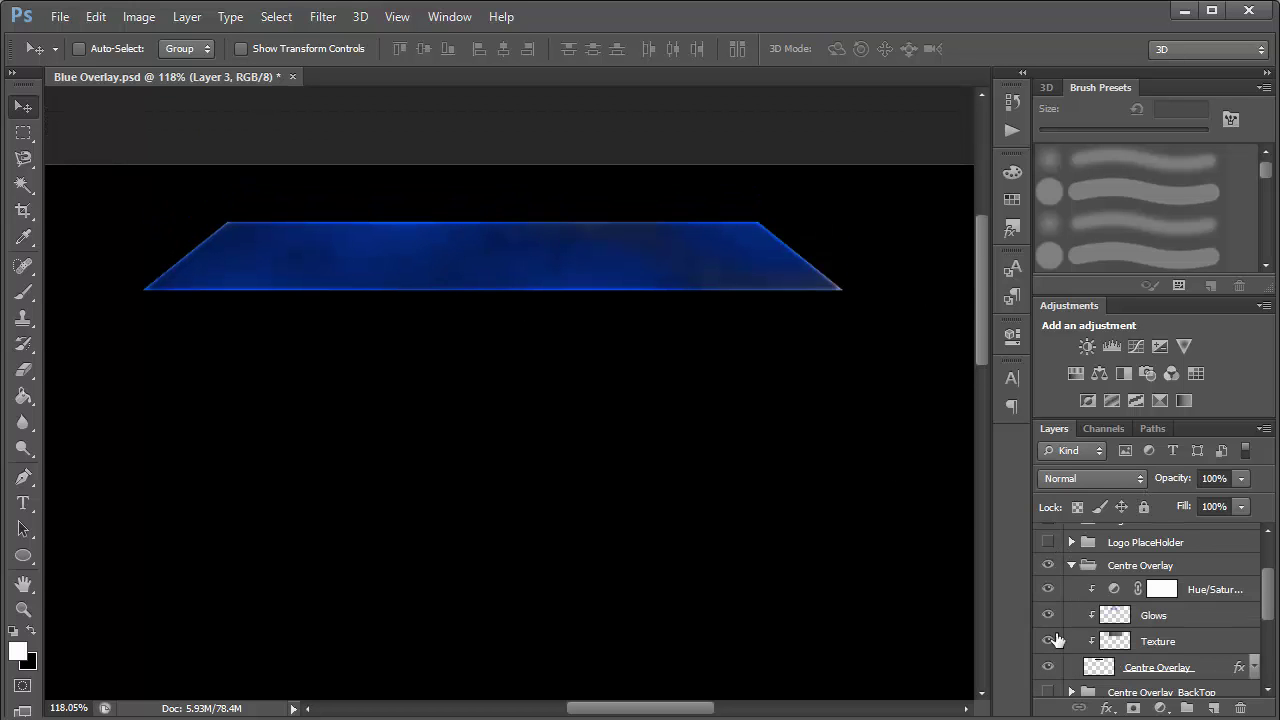
# Step: Toggle the Texture, Glows and Hue/Saturation layers off and back on, then select Centre Overlay
pyautogui.moveTo(1046, 648); pyautogui.dragTo(1044, 588)
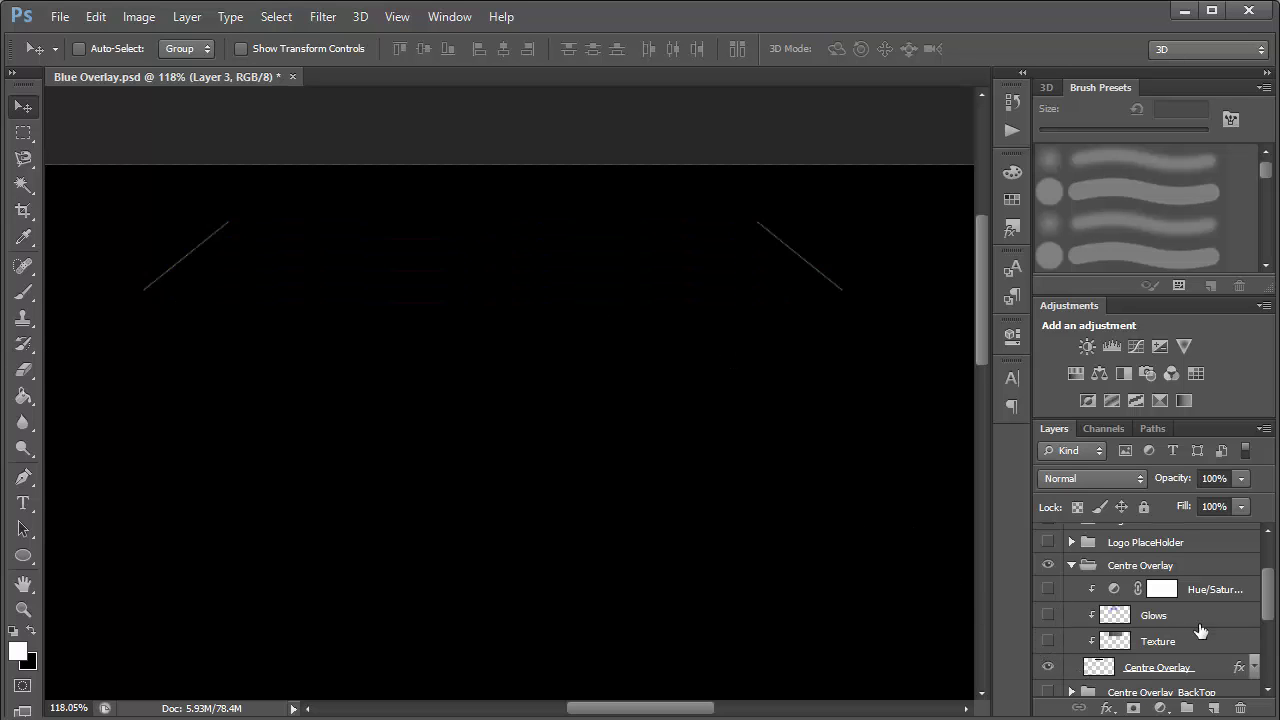
pyautogui.click(1217, 668)
pyautogui.moveTo(1040, 646); pyautogui.dragTo(1045, 589)
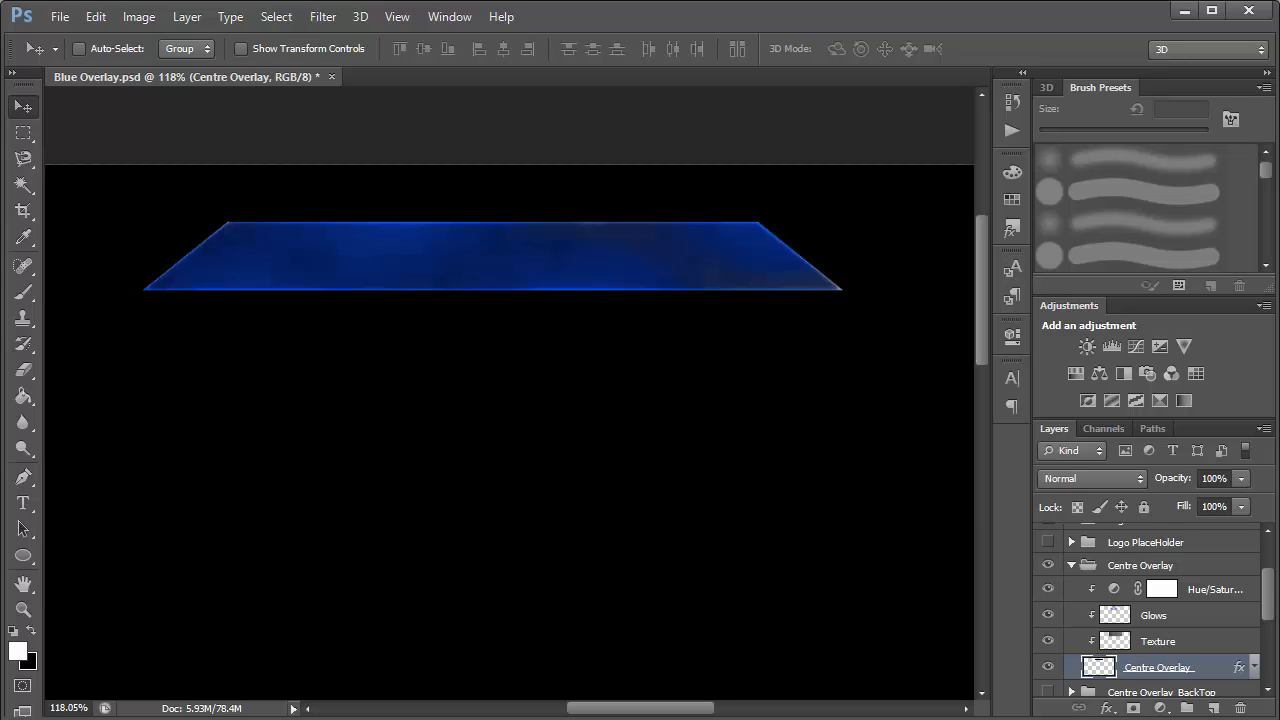
pyautogui.press('p')
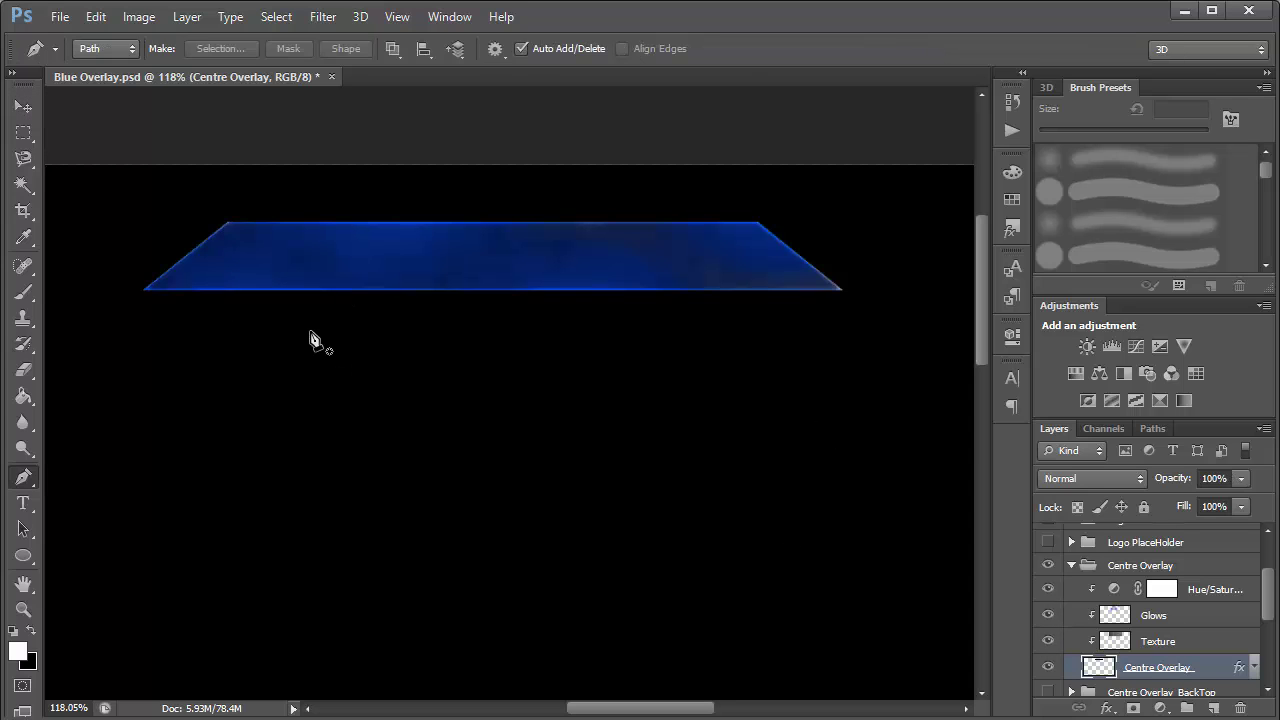
pyautogui.click(243, 356)
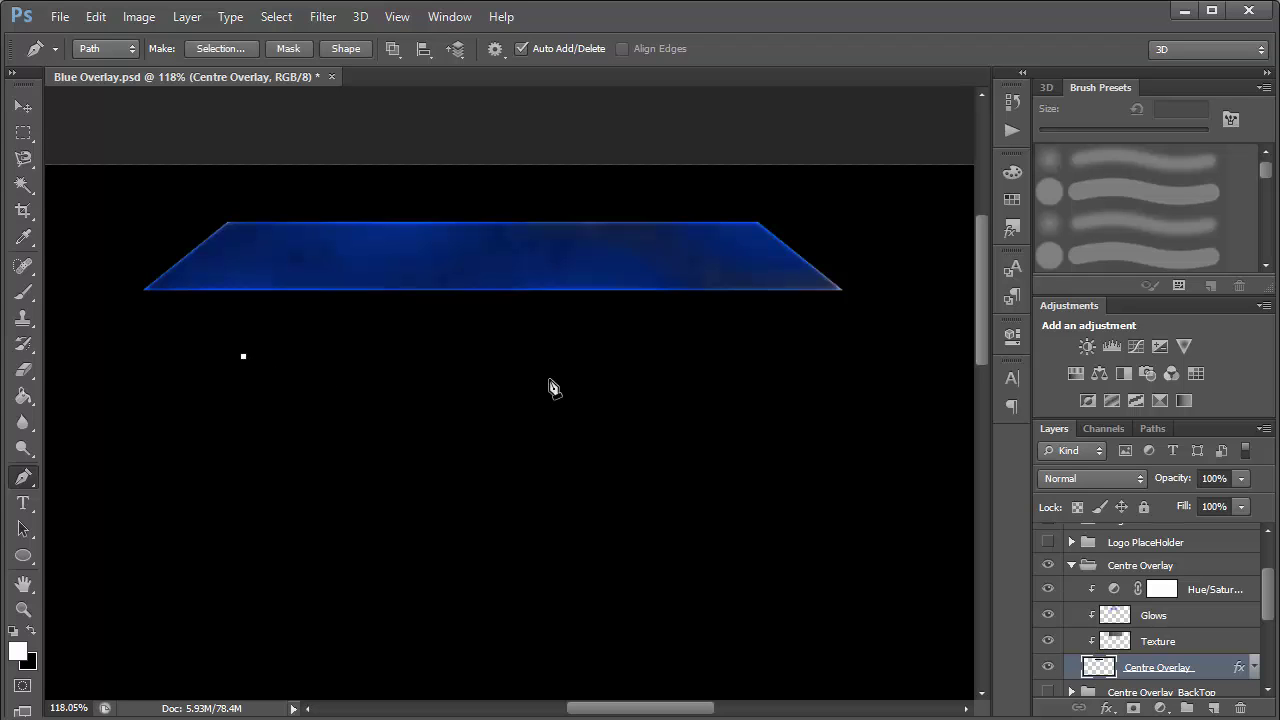
pyautogui.click(751, 356)
pyautogui.click(823, 411)
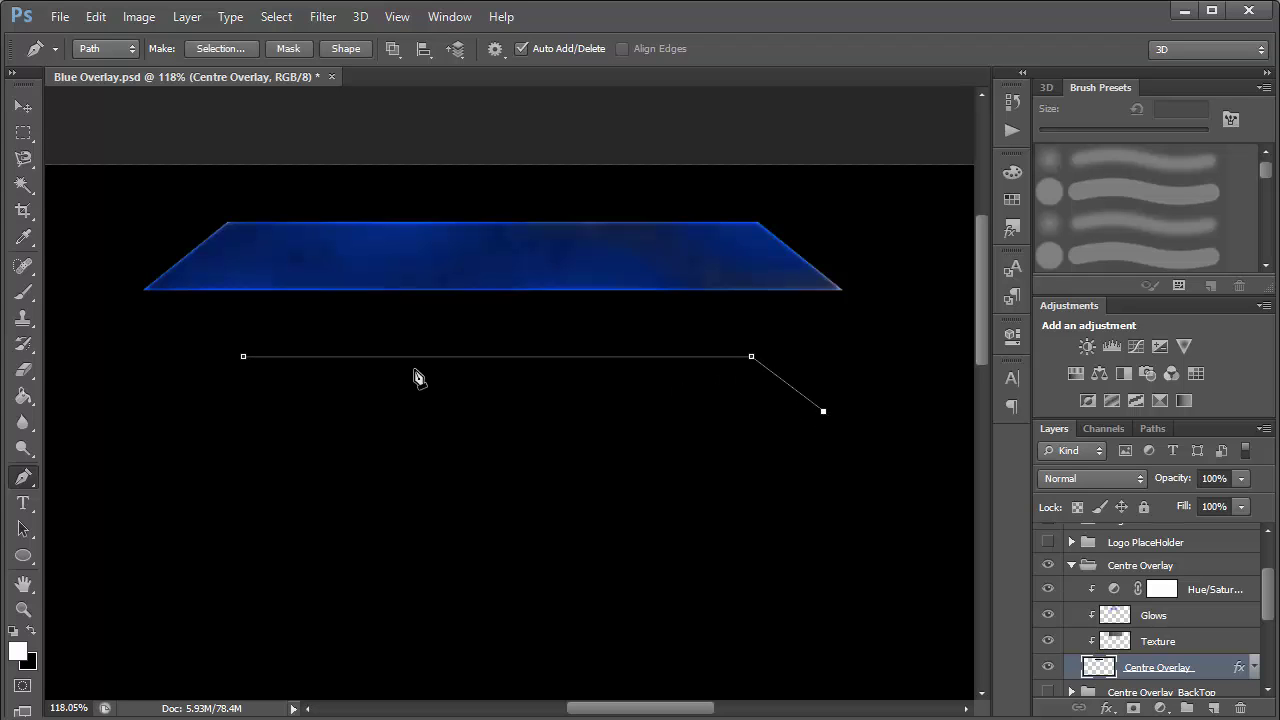
pyautogui.click(242, 411)
pyautogui.click(243, 356)
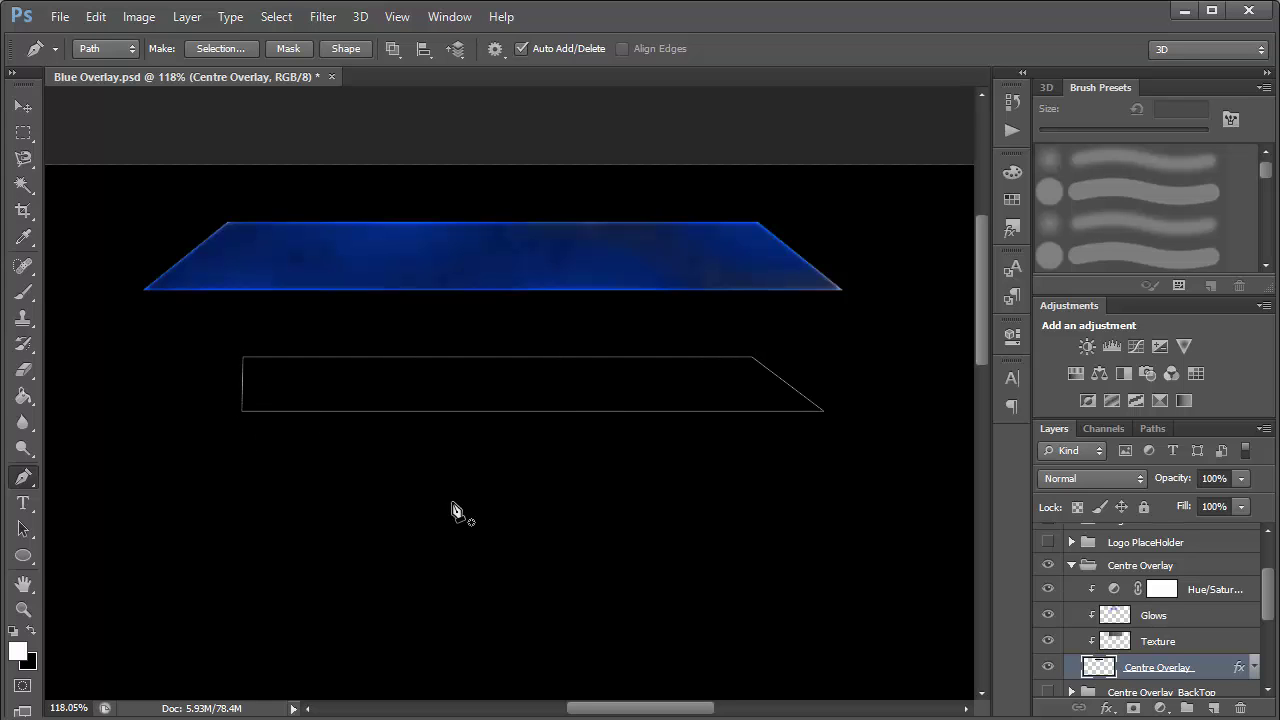
pyautogui.hotkey('ctrl', 'Return')
pyautogui.rightClick(485, 388)
pyautogui.press('Escape')
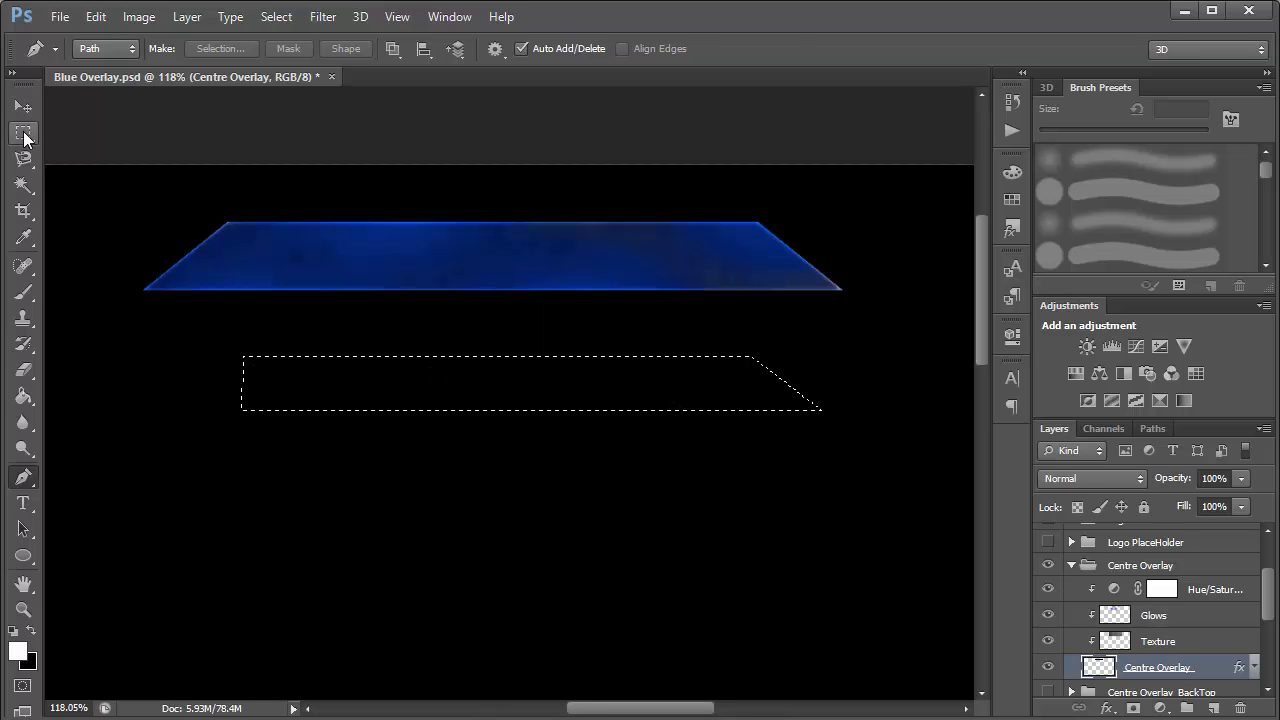
pyautogui.click(23, 132)
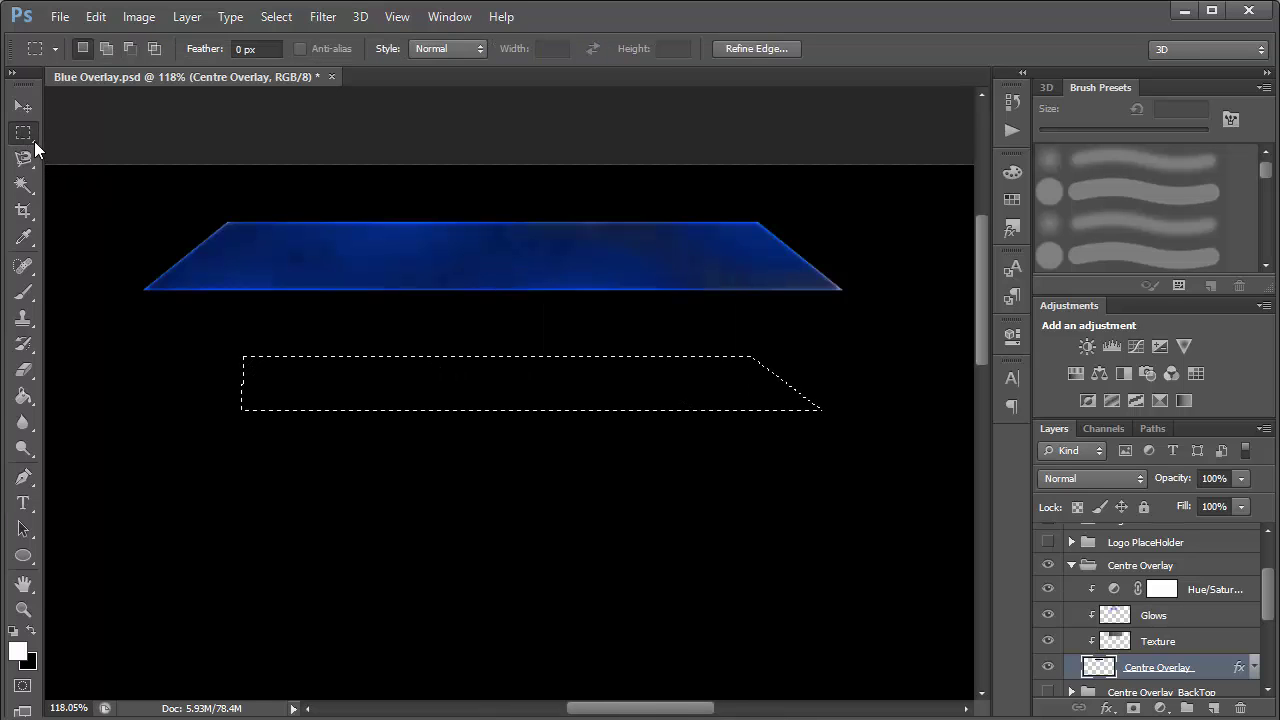
pyautogui.rightClick(458, 418)
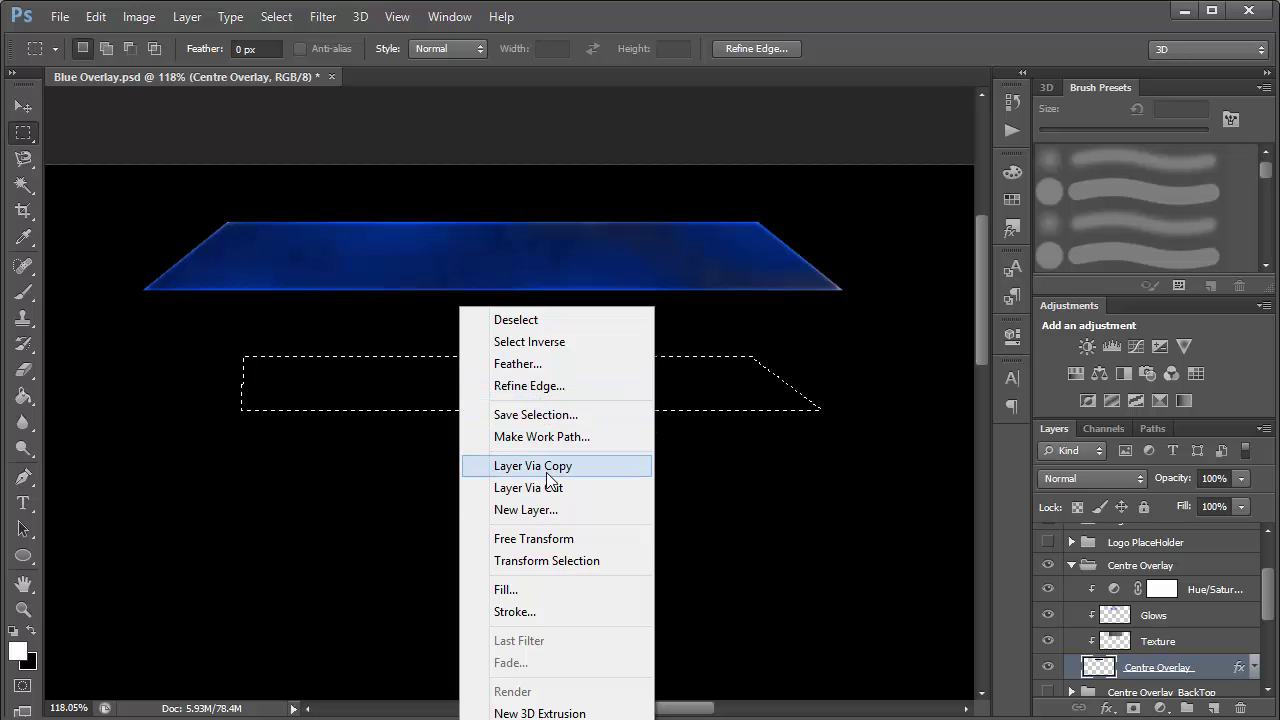
pyautogui.click(507, 590)
pyautogui.click(797, 233)
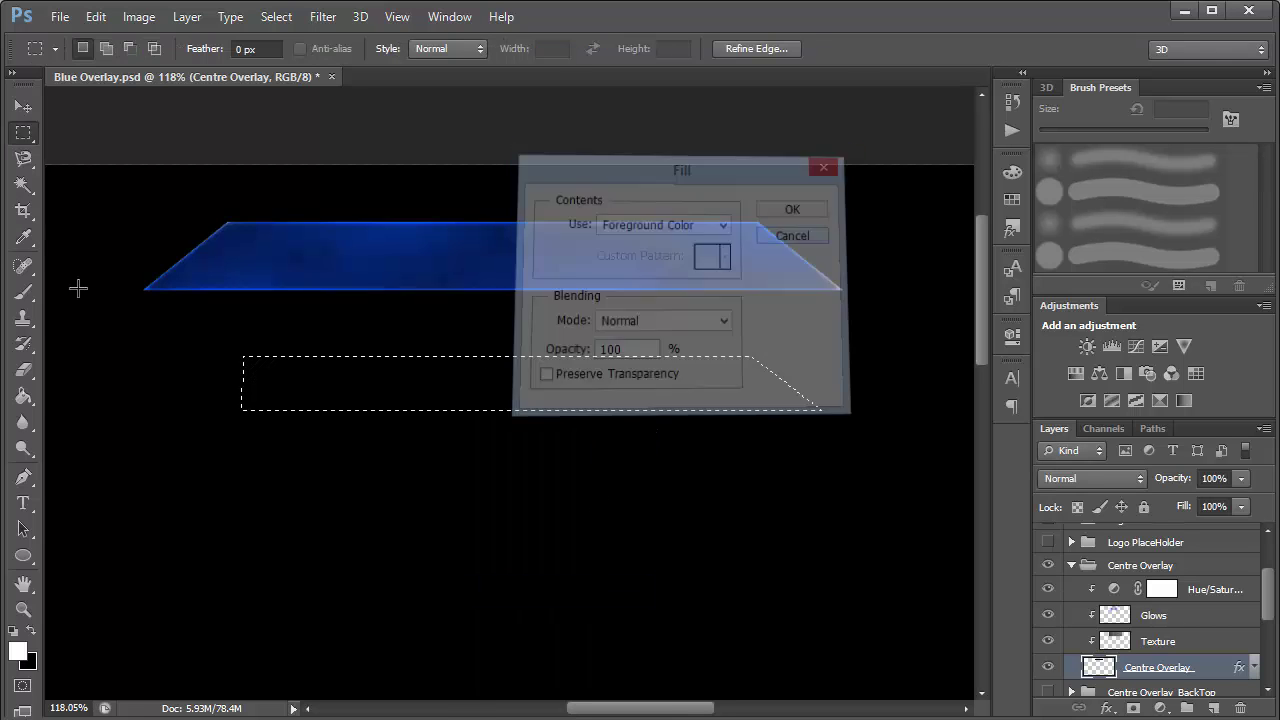
pyautogui.click(23, 106)
pyautogui.hotkey('ctrl', 'd')
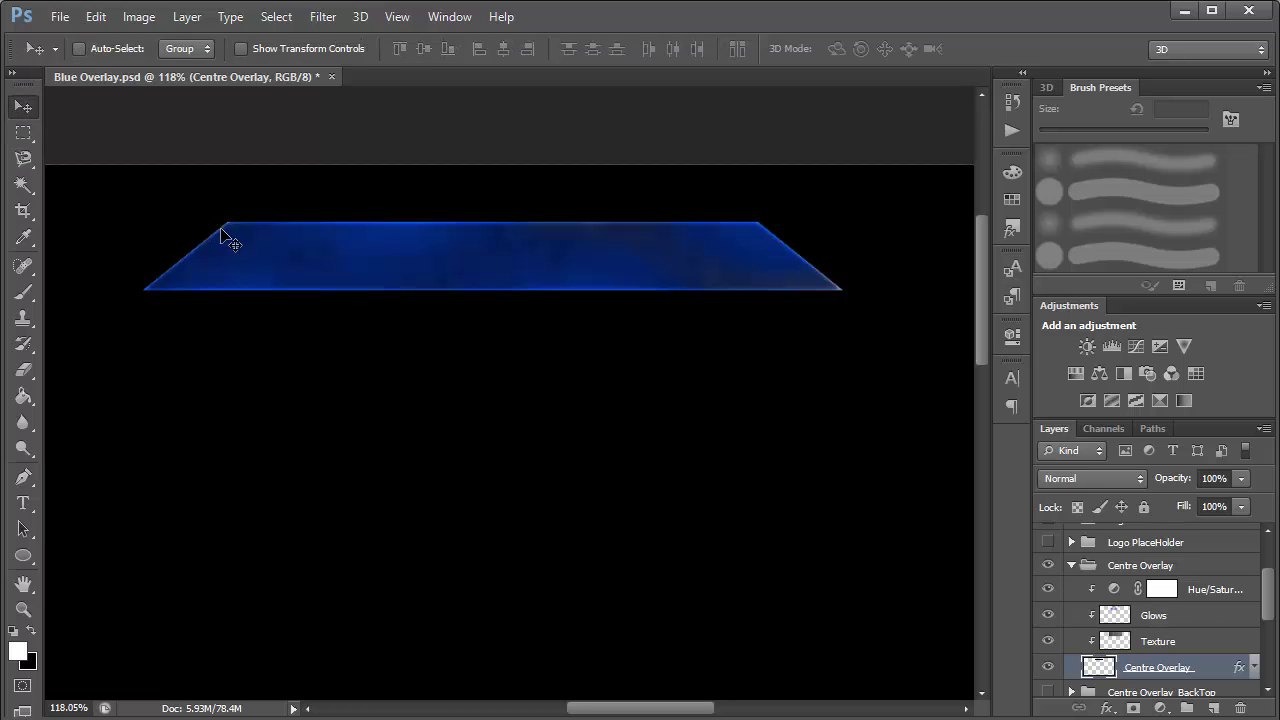
# Step: Fill Layer 3 with white
pyautogui.moveTo(1268, 604); pyautogui.dragTo(1268, 690)
pyautogui.click(1184, 687)
pyautogui.click(1150, 660)
pyautogui.hotkey('alt', 'BackSpace')
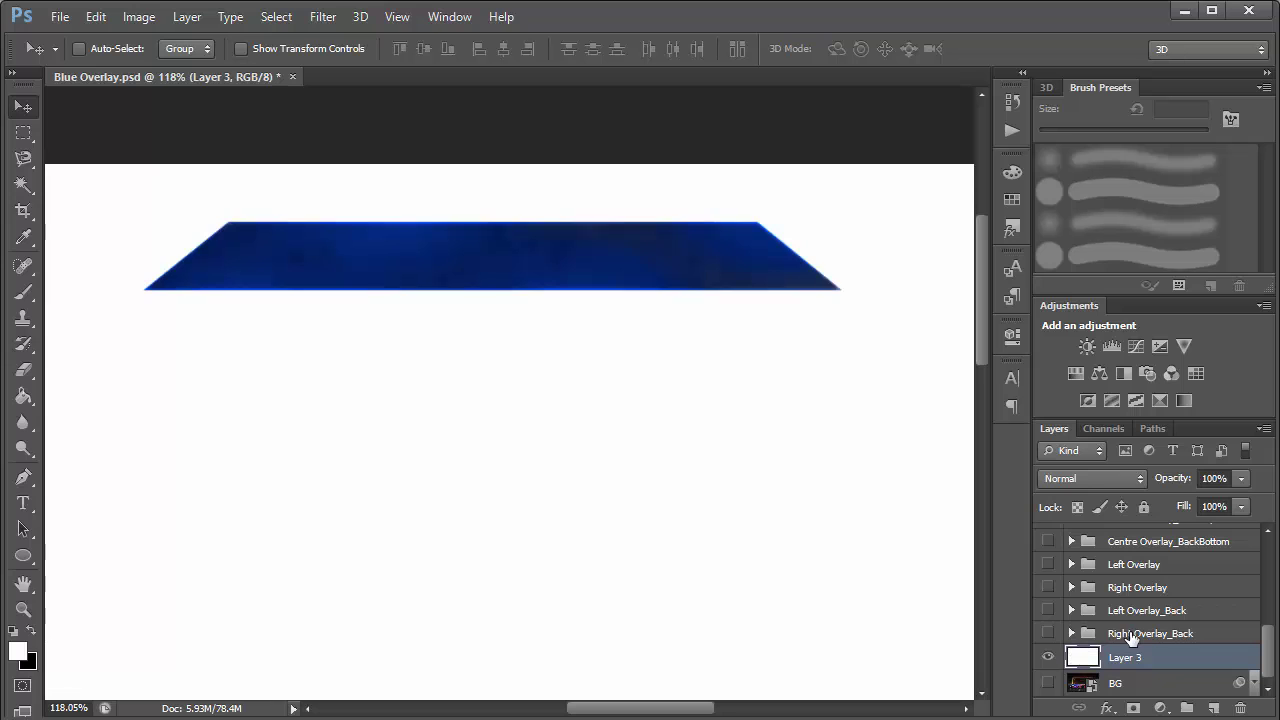
# Step: Select Centre Overlay and hide its Texture, Glows and Hue/Saturation layers
pyautogui.moveTo(1266, 634); pyautogui.dragTo(1273, 608)
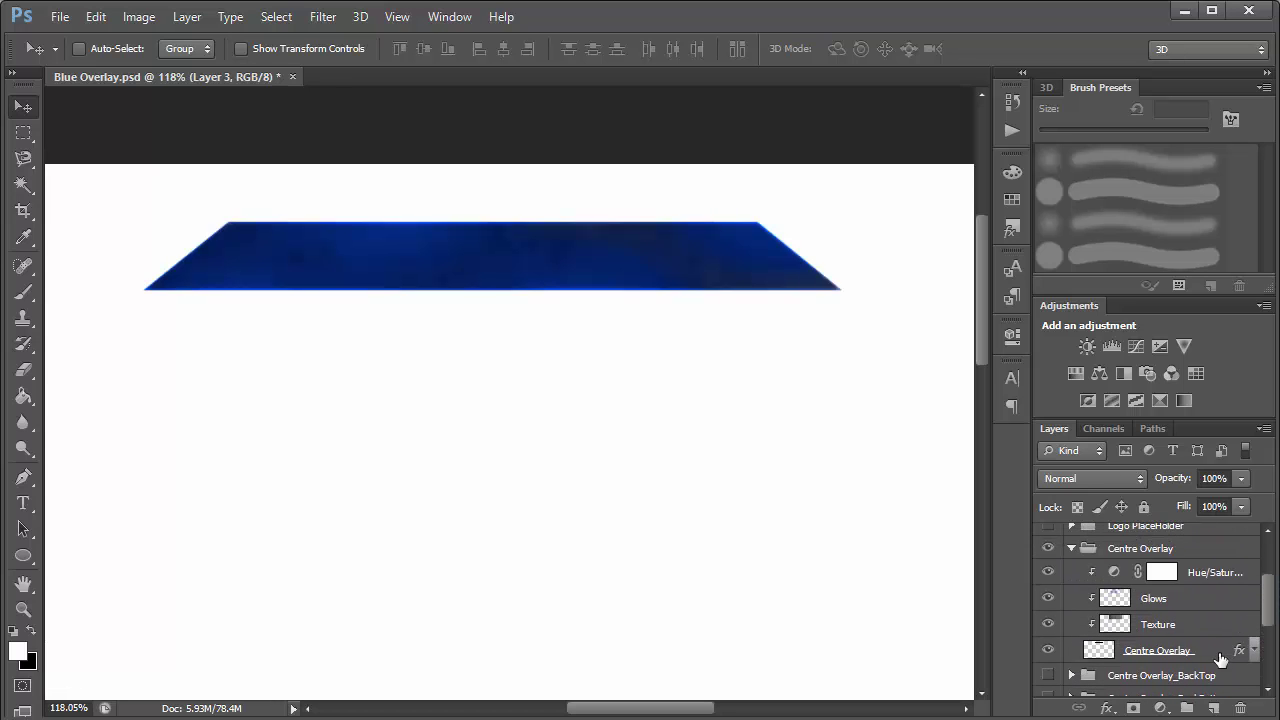
pyautogui.click(1219, 660)
pyautogui.click(1048, 624)
pyautogui.click(1048, 598)
pyautogui.click(1048, 572)
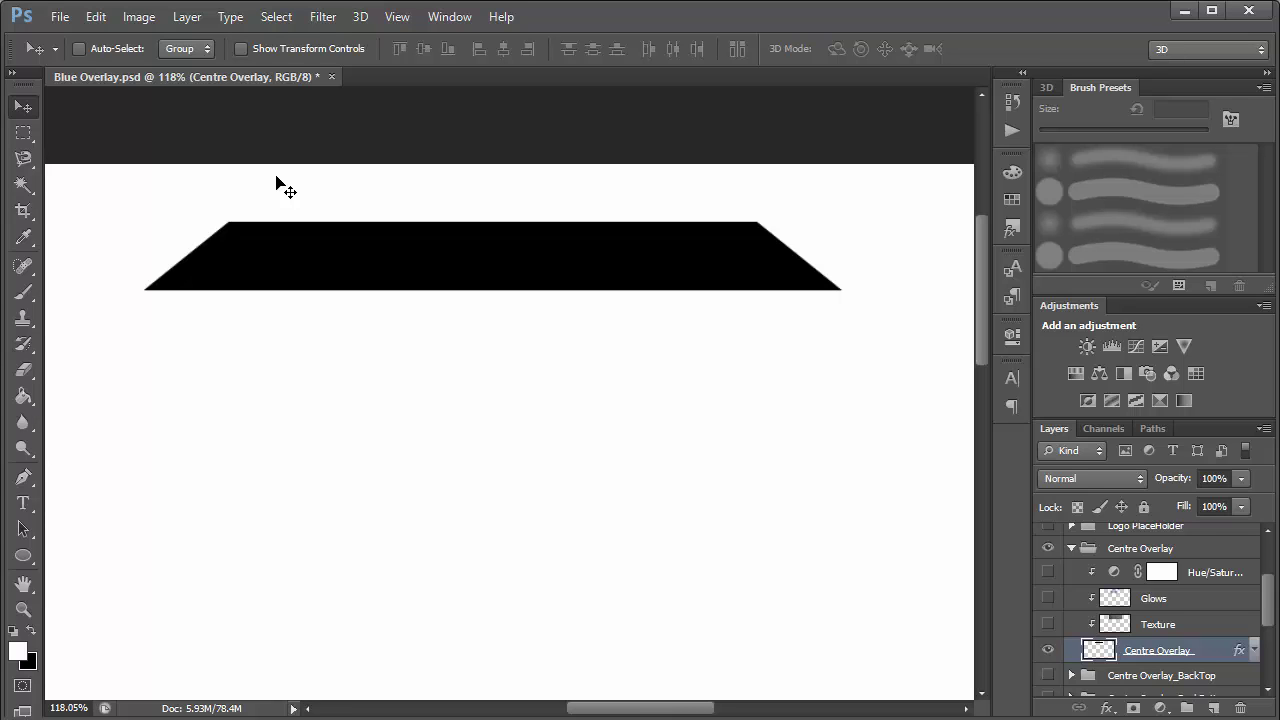
# Step: Draw a four-sided Pen path below the black banner and fill it with black
pyautogui.press('p')
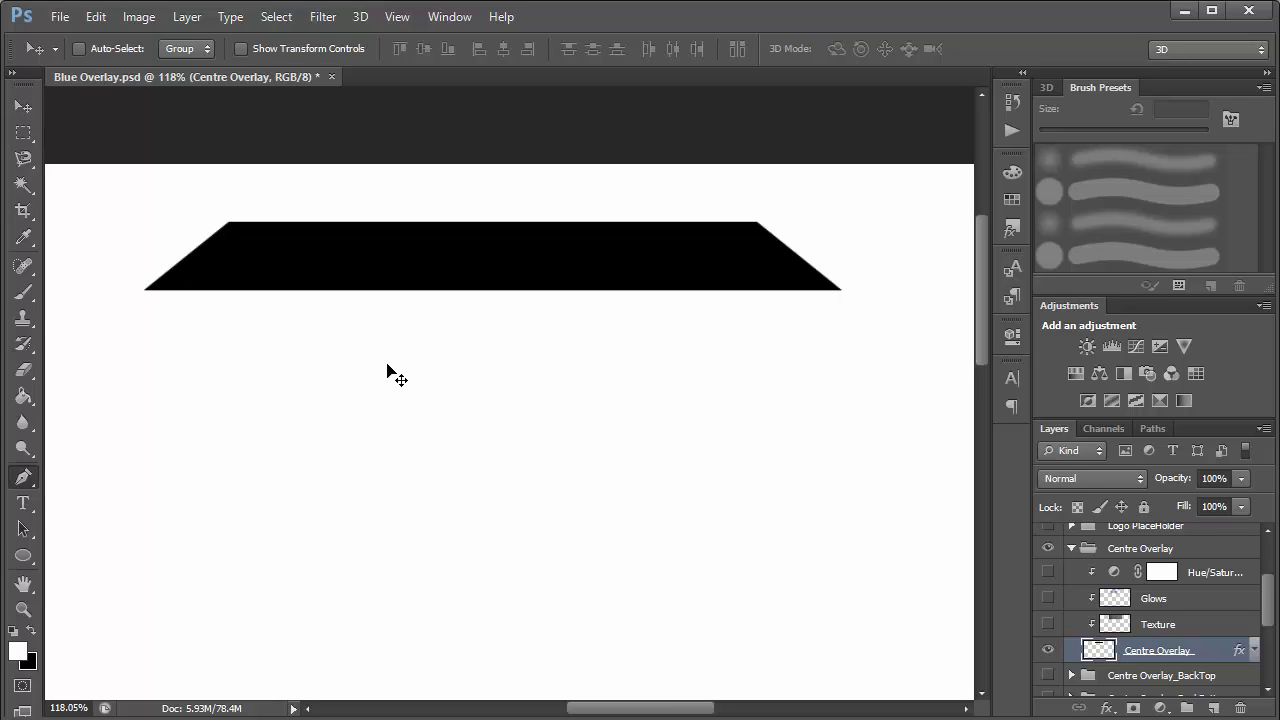
pyautogui.click(456, 351)
pyautogui.click(456, 411)
pyautogui.click(768, 411)
pyautogui.click(700, 347)
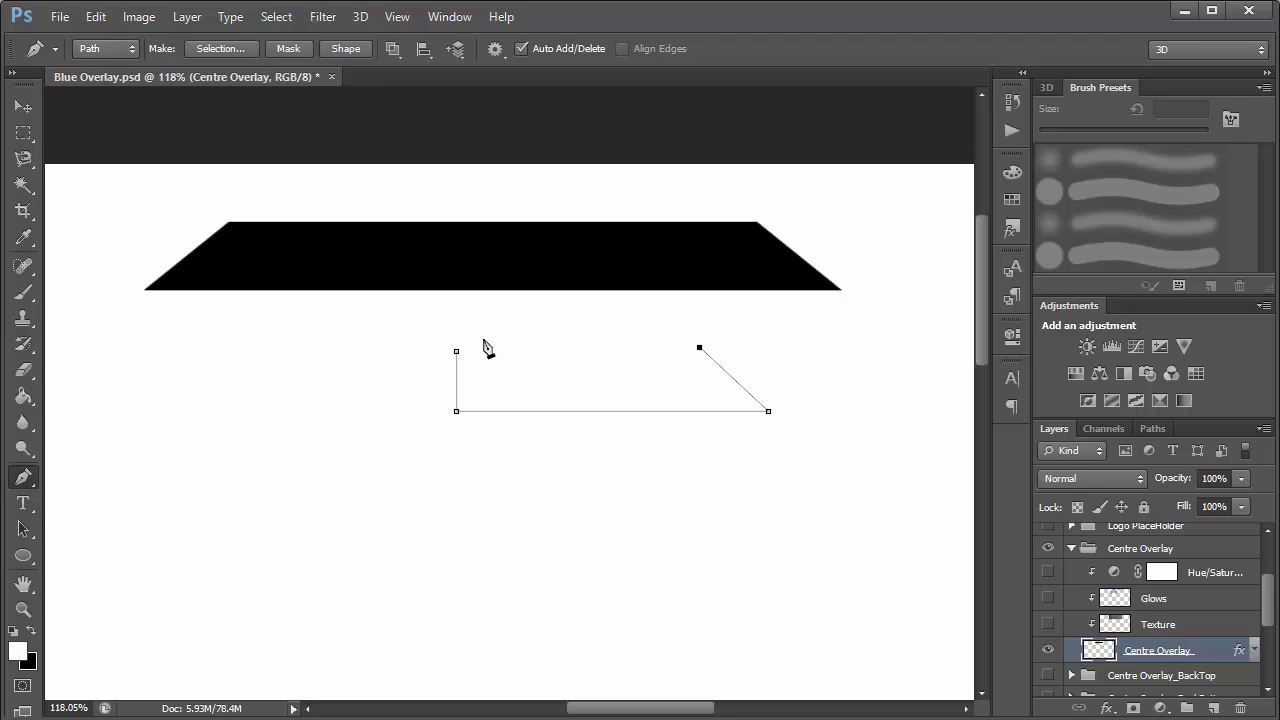
pyautogui.click(456, 351)
pyautogui.hotkey('ctrl', 'Return')
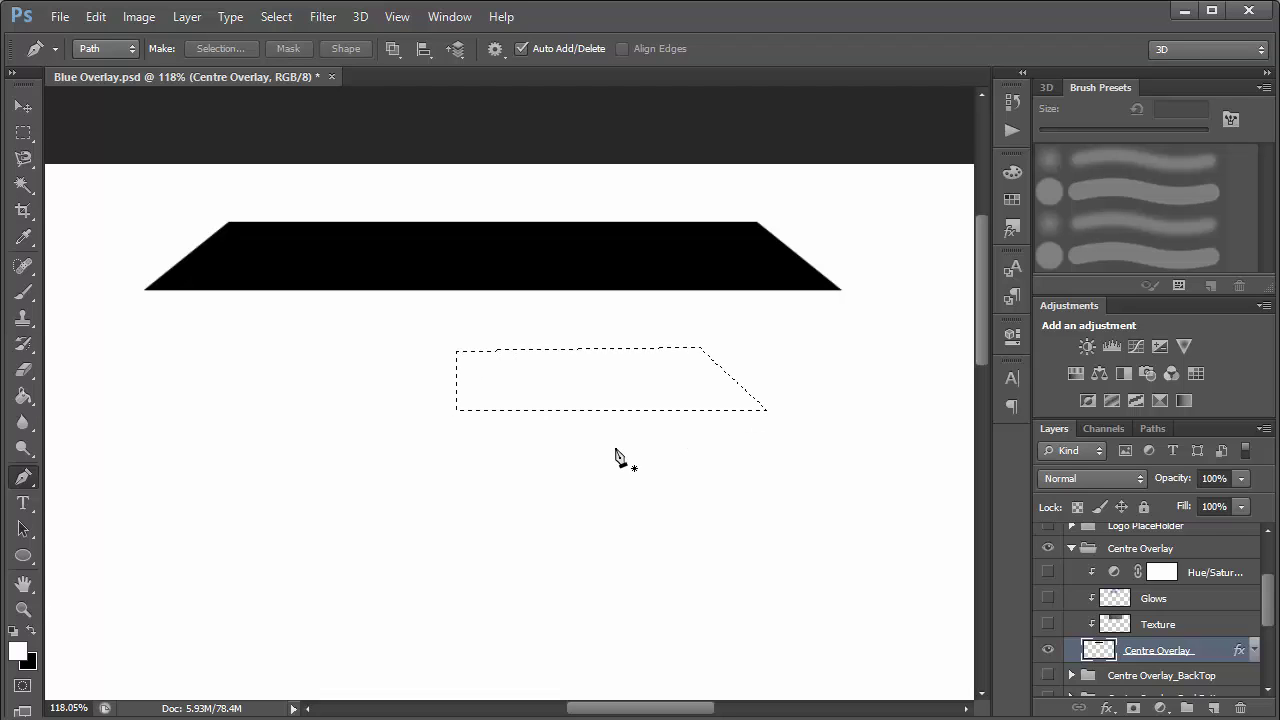
pyautogui.hotkey('ctrl', 'BackSpace')
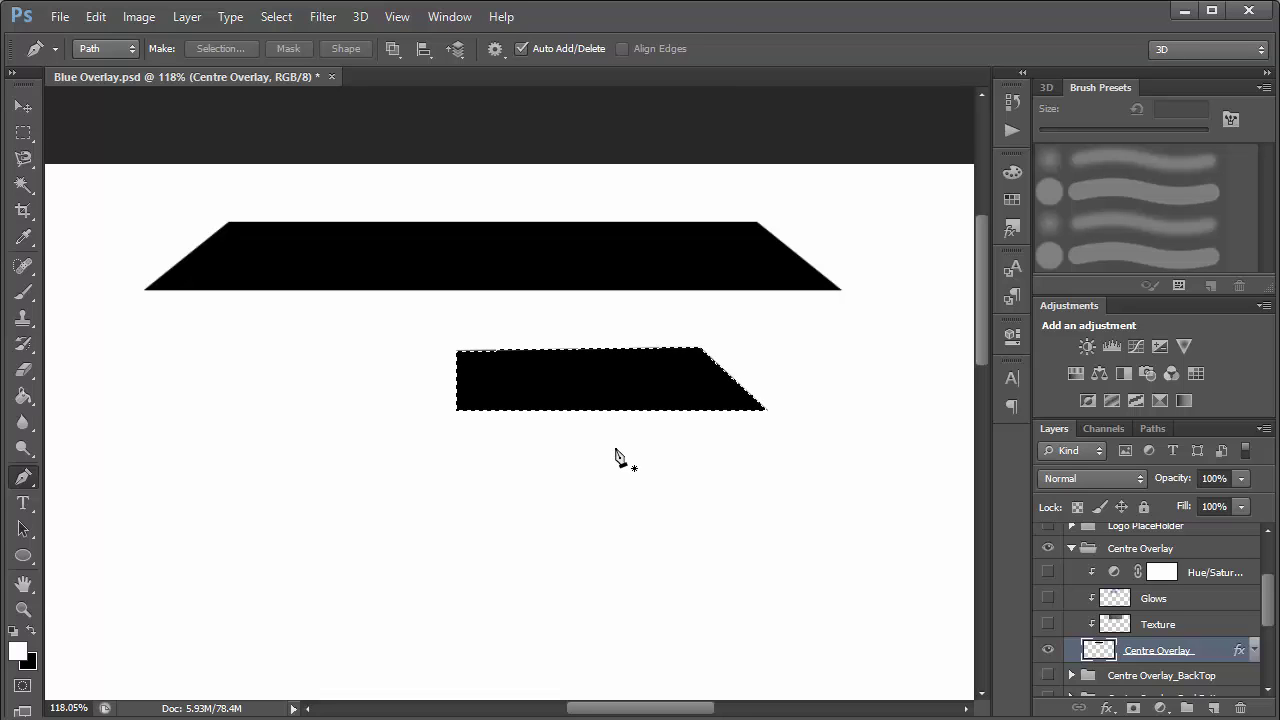
pyautogui.hotkey('ctrl', 'd')
# Step: Duplicate the Centre Overlay layer and flip the copy horizontally
pyautogui.hotkey('ctrl', 'j')
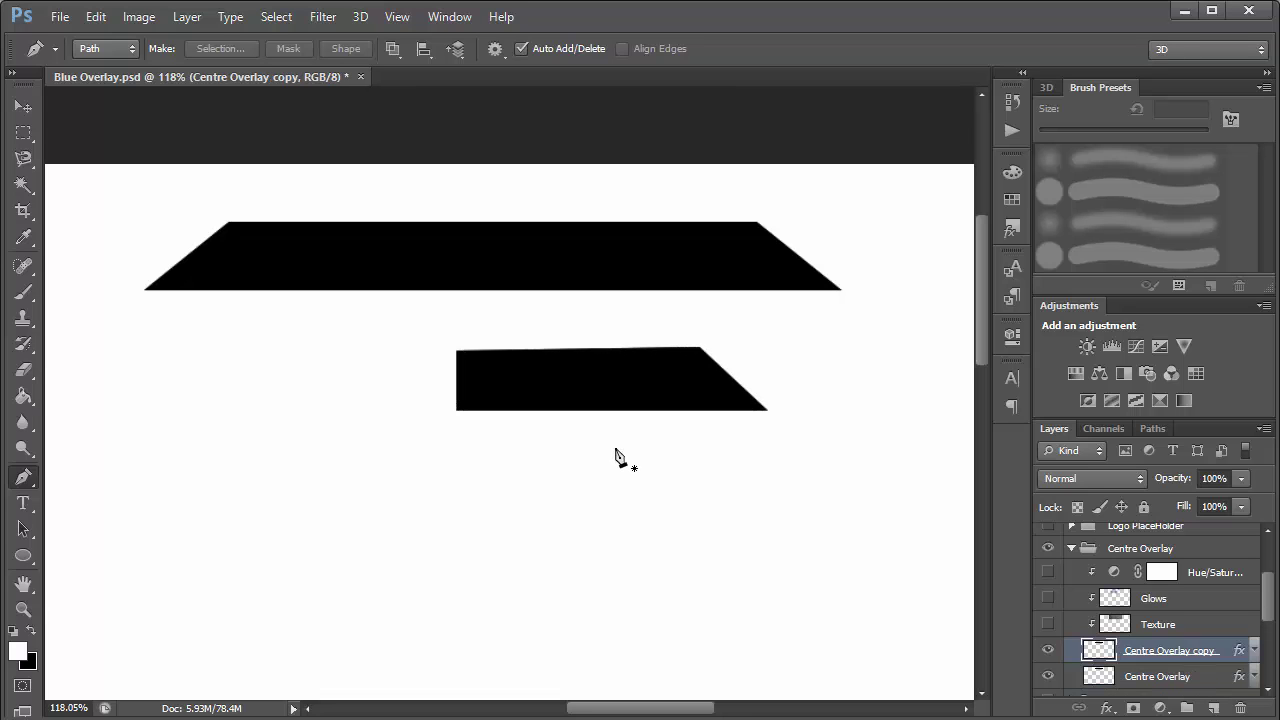
pyautogui.hotkey('ctrl', 't')
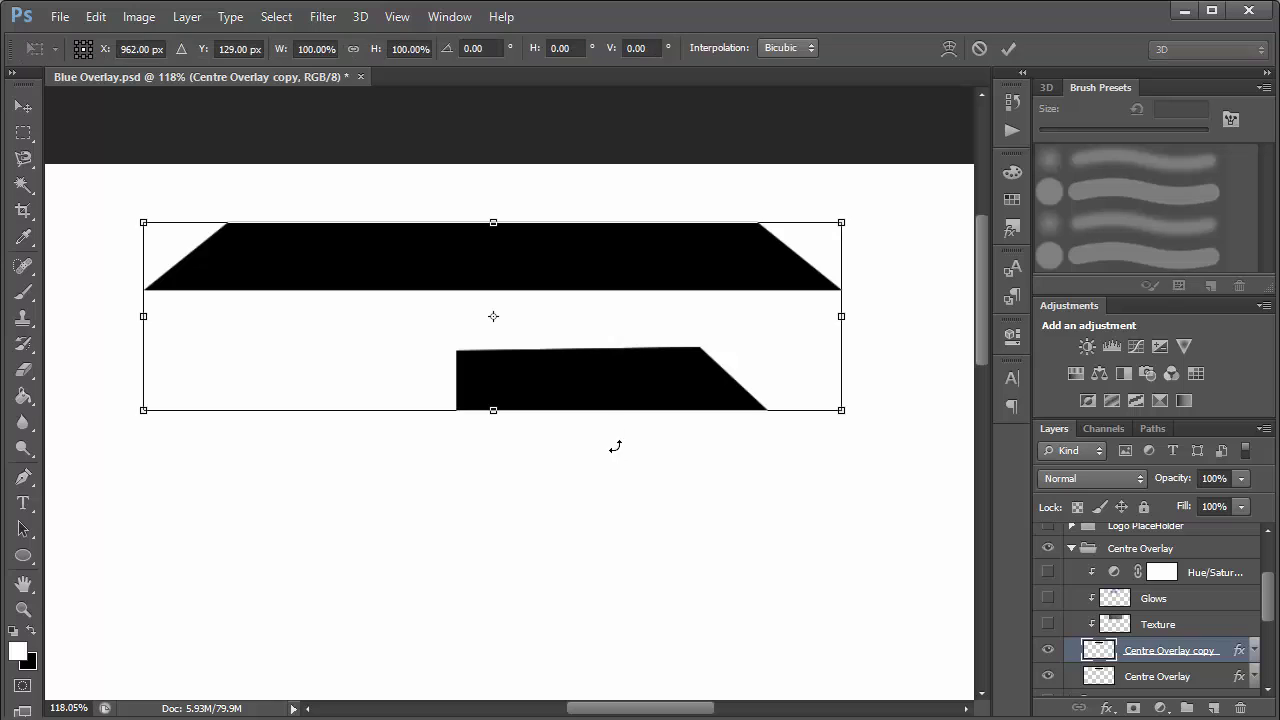
pyautogui.rightClick(591, 394)
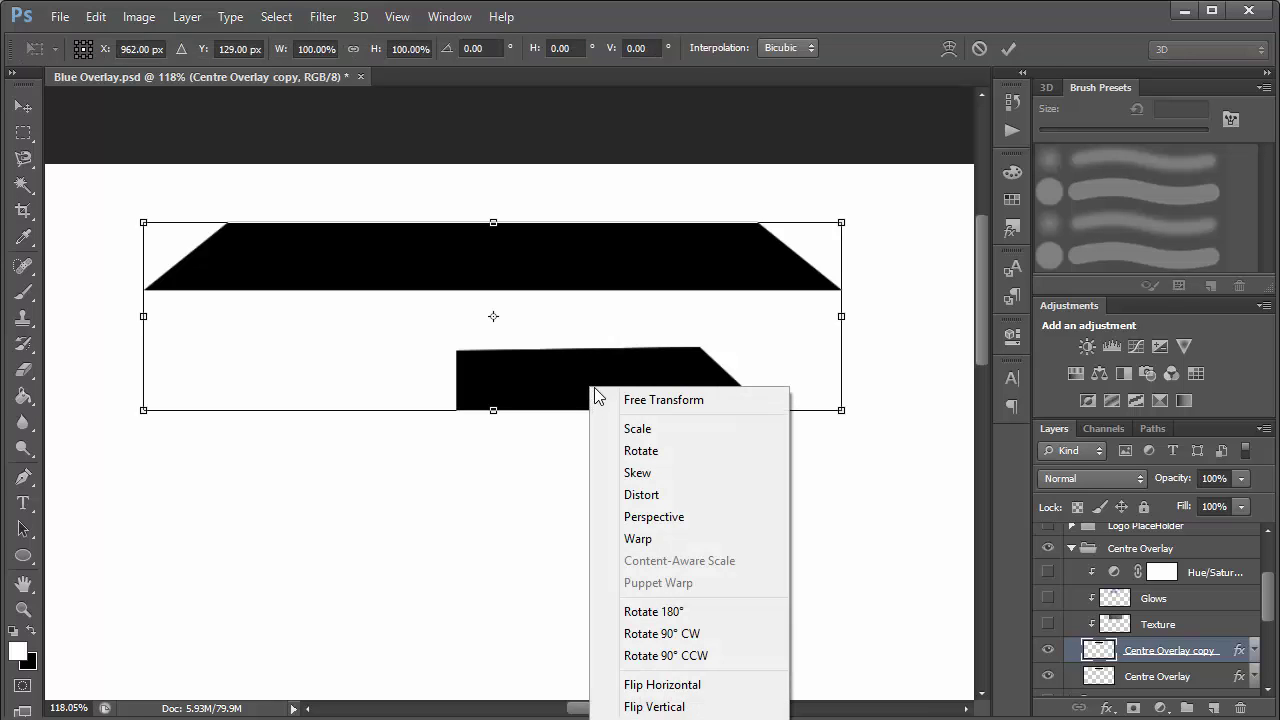
pyautogui.click(677, 706)
pyautogui.press('Return')
pyautogui.press('p')
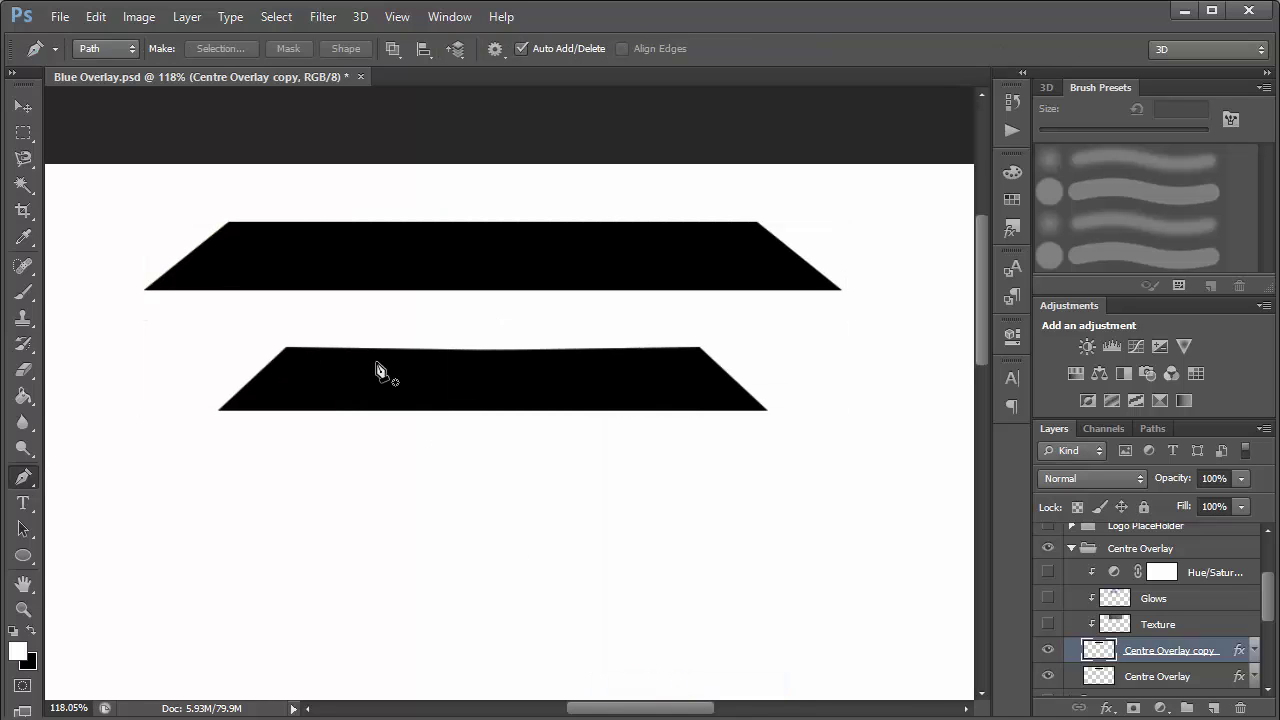
# Step: Select both Centre Overlay layers, then step back with Ctrl+Alt+Z until the lower shape is gone
pyautogui.keyDown('shift'); pyautogui.click(1205, 672); pyautogui.keyUp('shift')
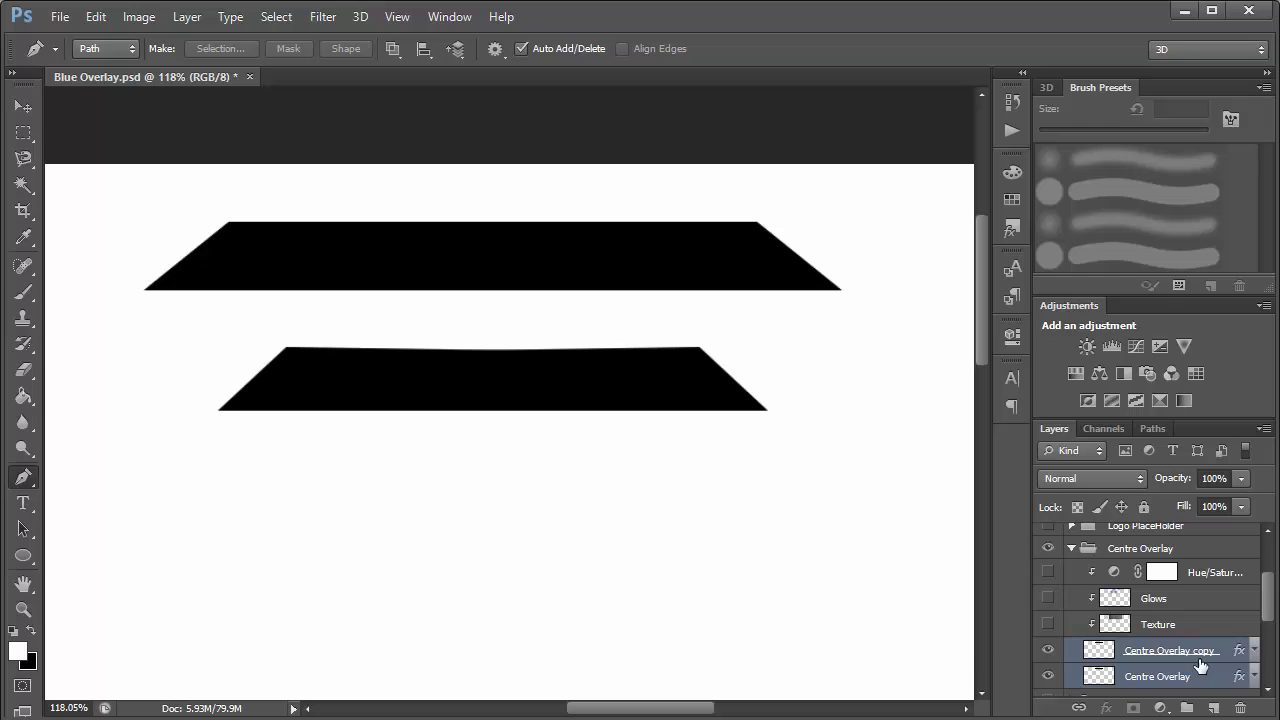
pyautogui.rightClick(1199, 665)
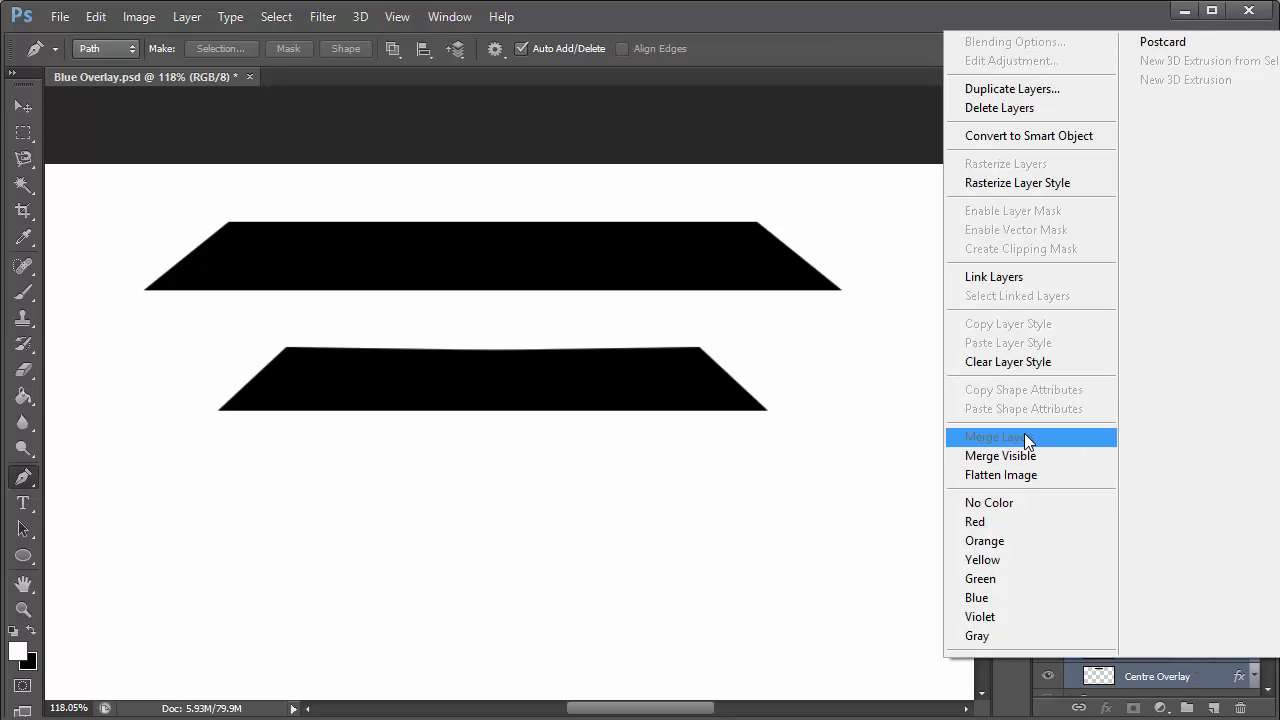
pyautogui.click(771, 406)
pyautogui.click(23, 106)
pyautogui.hotkey('ctrl', 'z')
pyautogui.hotkey('ctrl', 'z')
pyautogui.hotkey('ctrl', 'z')
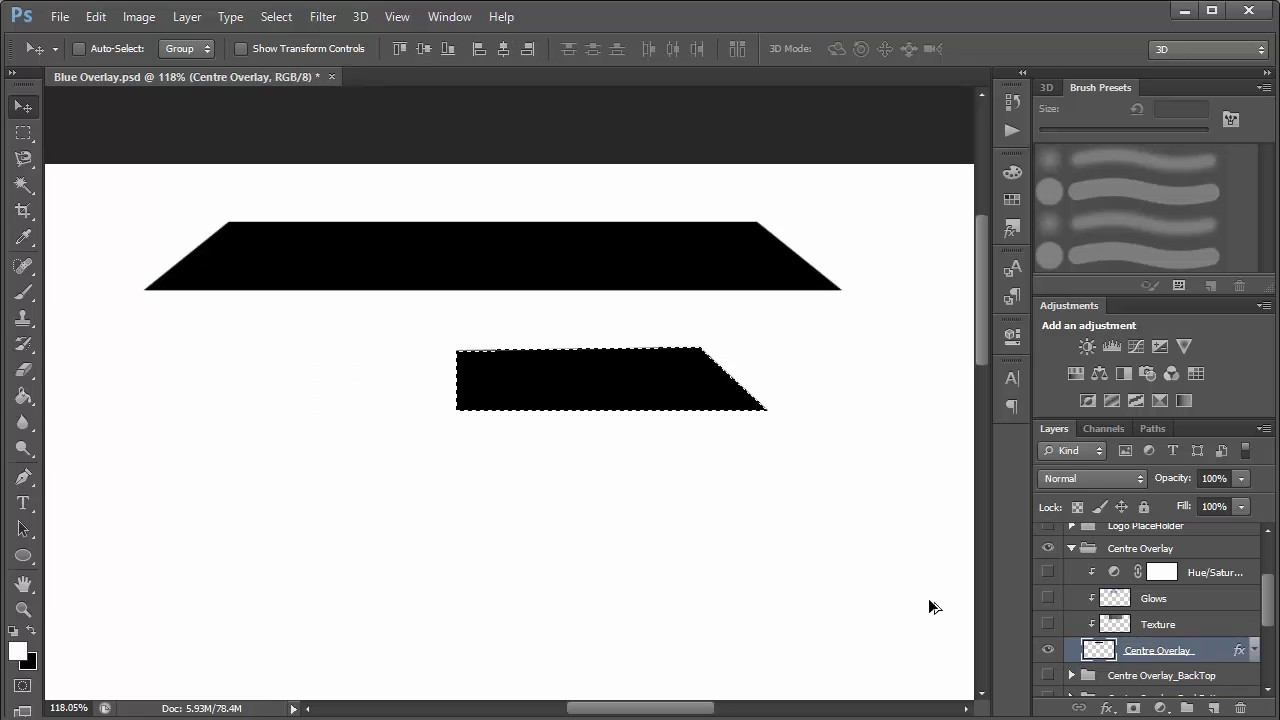
pyautogui.hotkey('ctrl', 'alt', 'z')
pyautogui.hotkey('ctrl', 'alt', 'z')
pyautogui.hotkey('ctrl', 'alt', 'z')
pyautogui.hotkey('ctrl', 'alt', 'z')
pyautogui.hotkey('ctrl', 'alt', 'z')
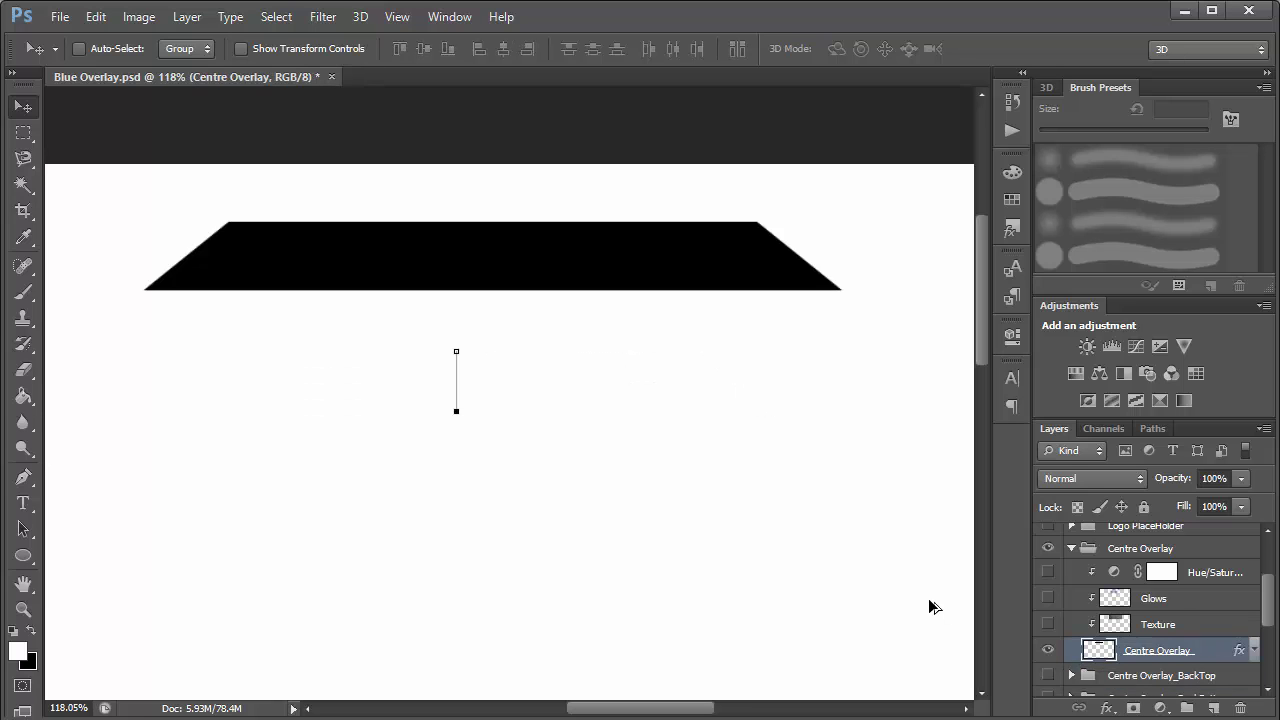
pyautogui.hotkey('ctrl', 'alt', 'z')
pyautogui.hotkey('ctrl', 'alt', 'z')
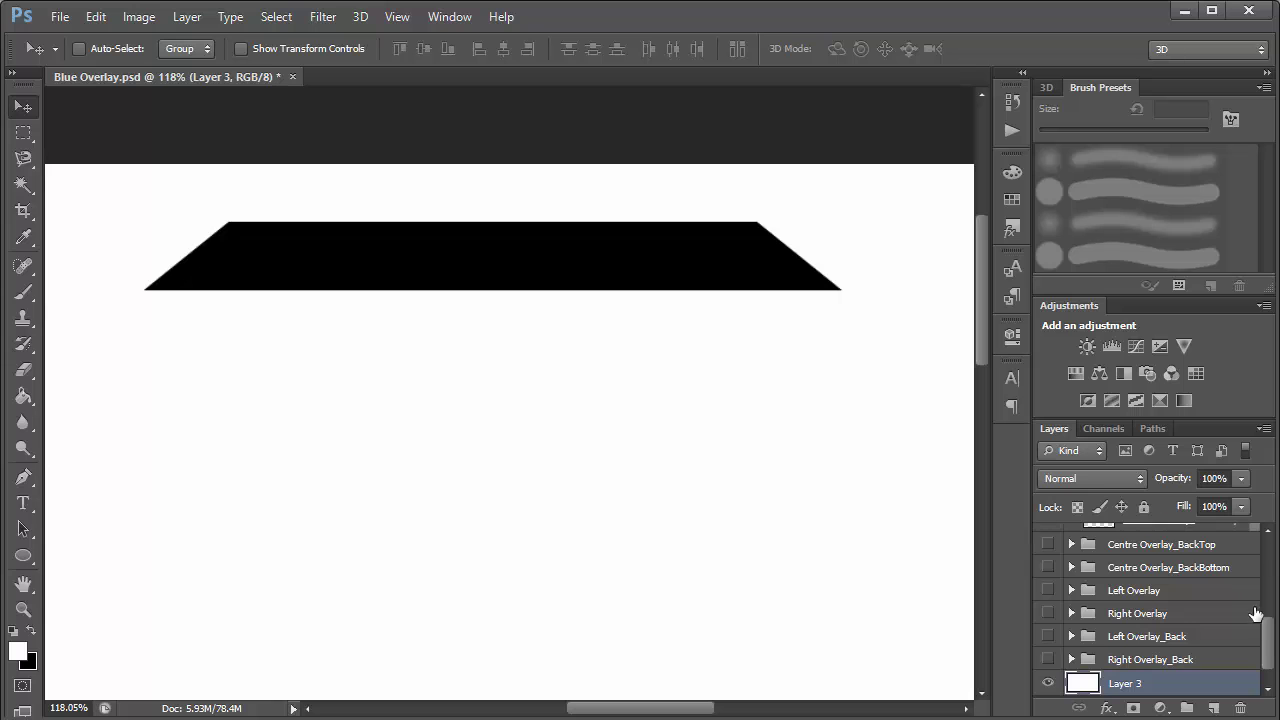
# Step: Review Centre Overlay's Inner Glow in Layer Style and confirm it
pyautogui.scroll(-1, 1264, 660)
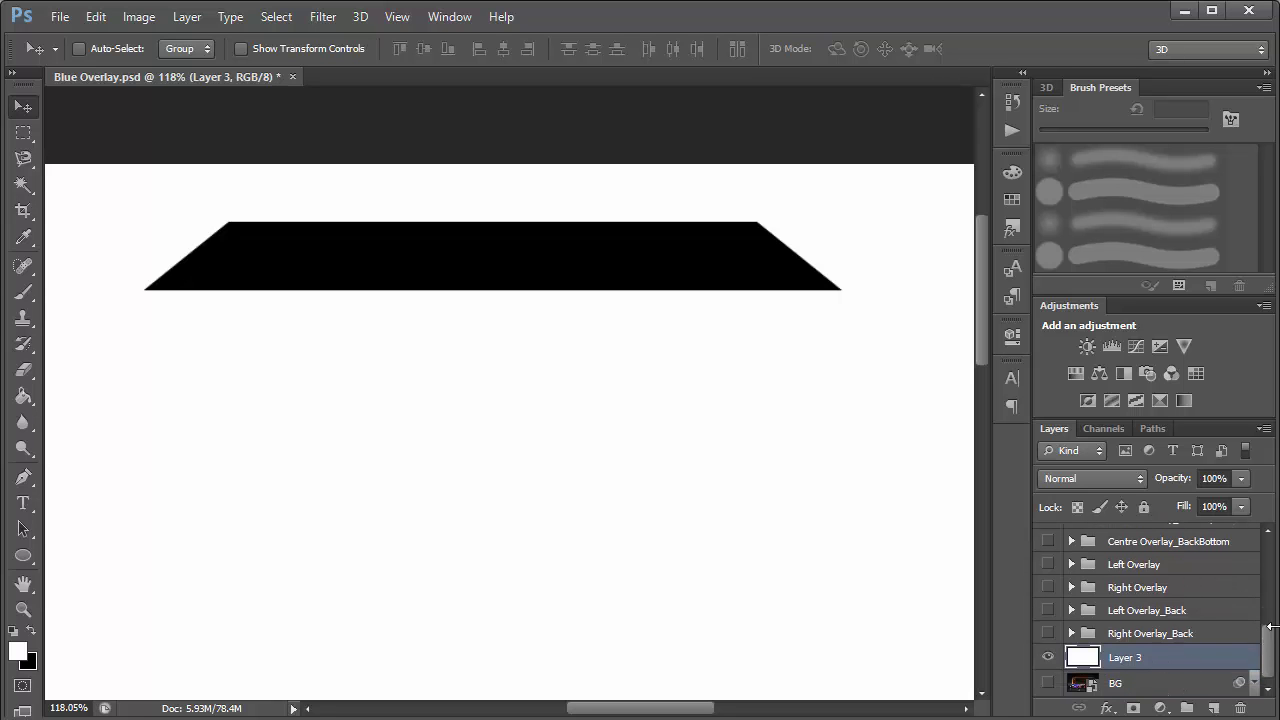
pyautogui.scroll(5, 1266, 644)
pyautogui.click(1228, 654)
pyautogui.press('space')
pyautogui.doubleClick(1228, 654)
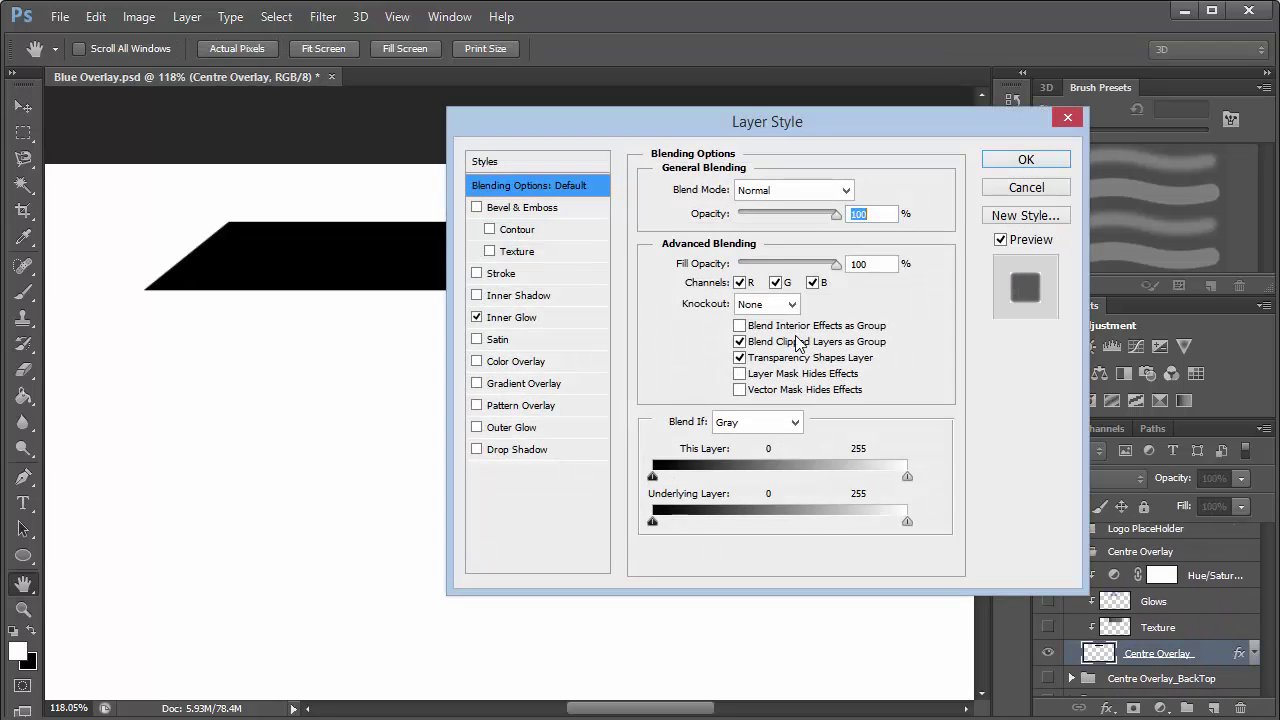
pyautogui.click(500, 318)
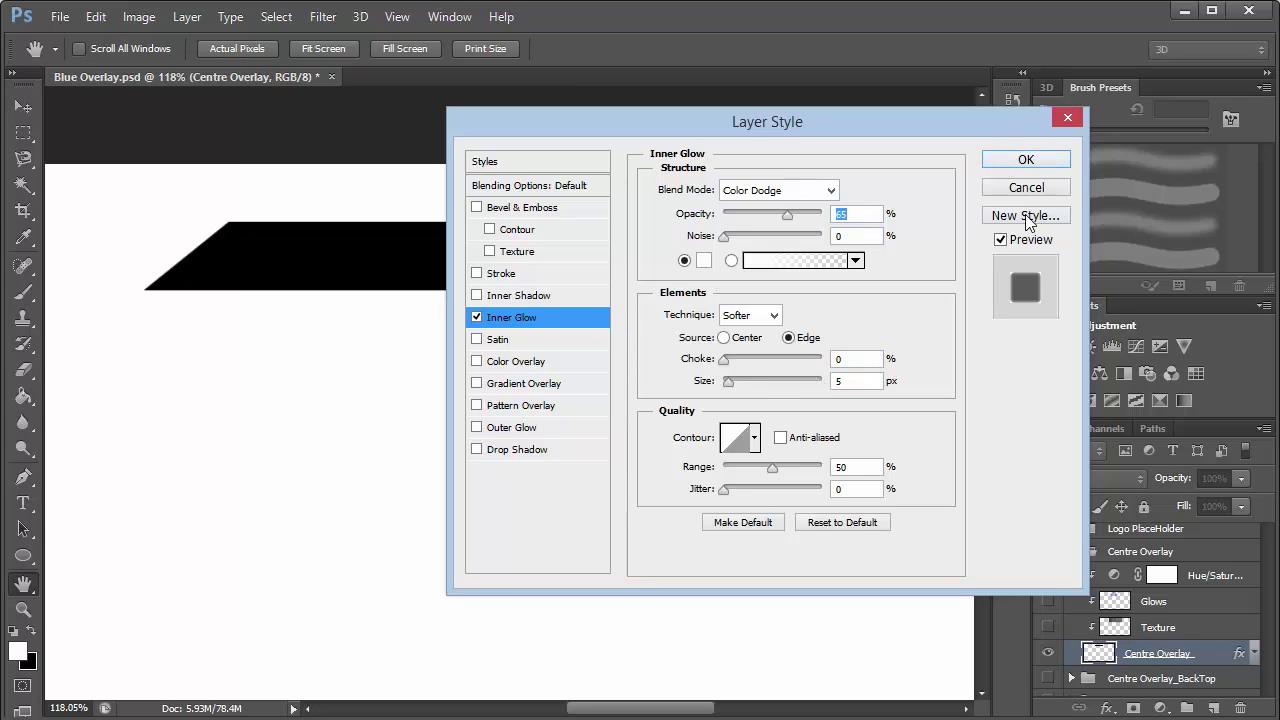
pyautogui.click(1025, 161)
# Step: Show the Texture layer and raise its opacity to 100%
pyautogui.click(1048, 628)
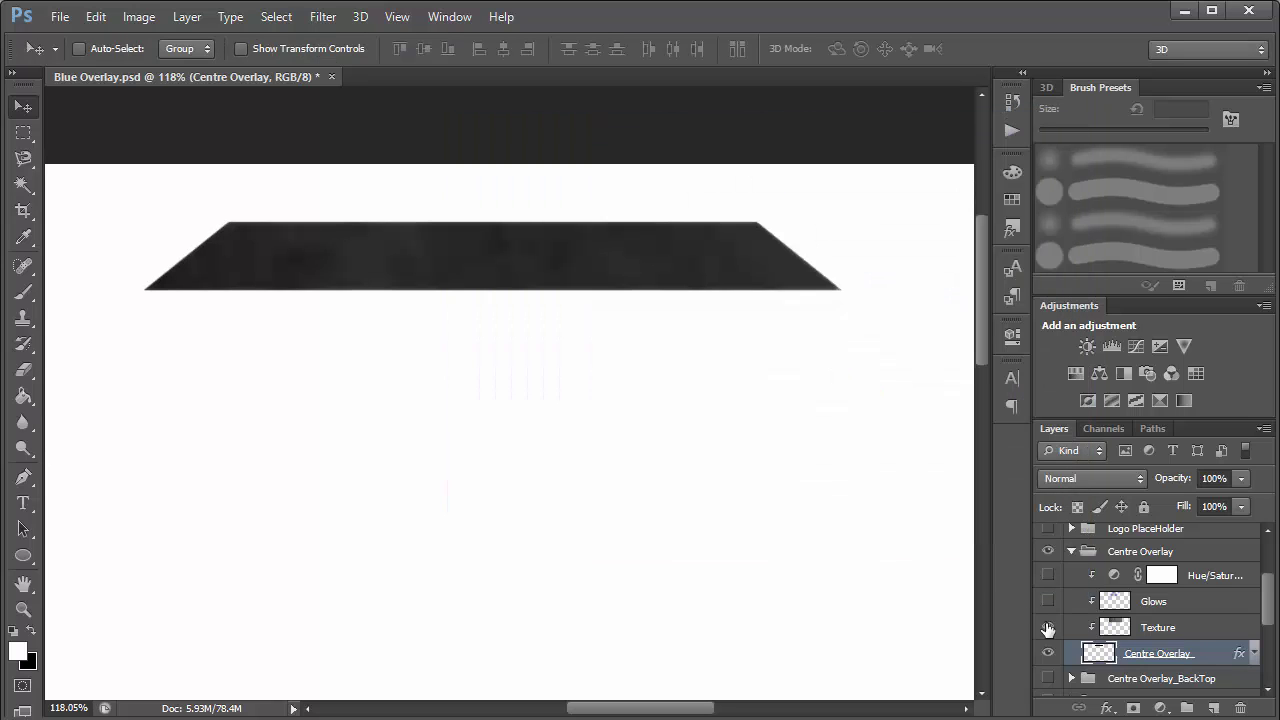
pyautogui.click(1140, 636)
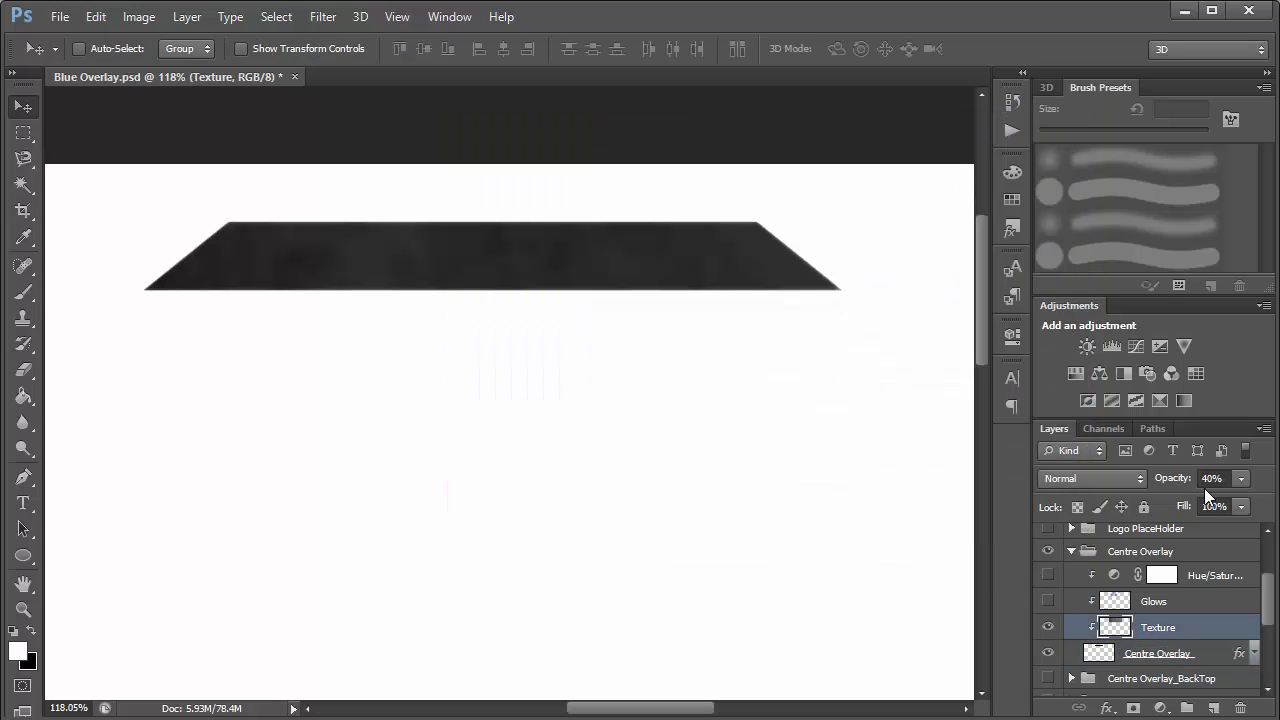
pyautogui.moveTo(1173, 478); pyautogui.dragTo(1225, 478)
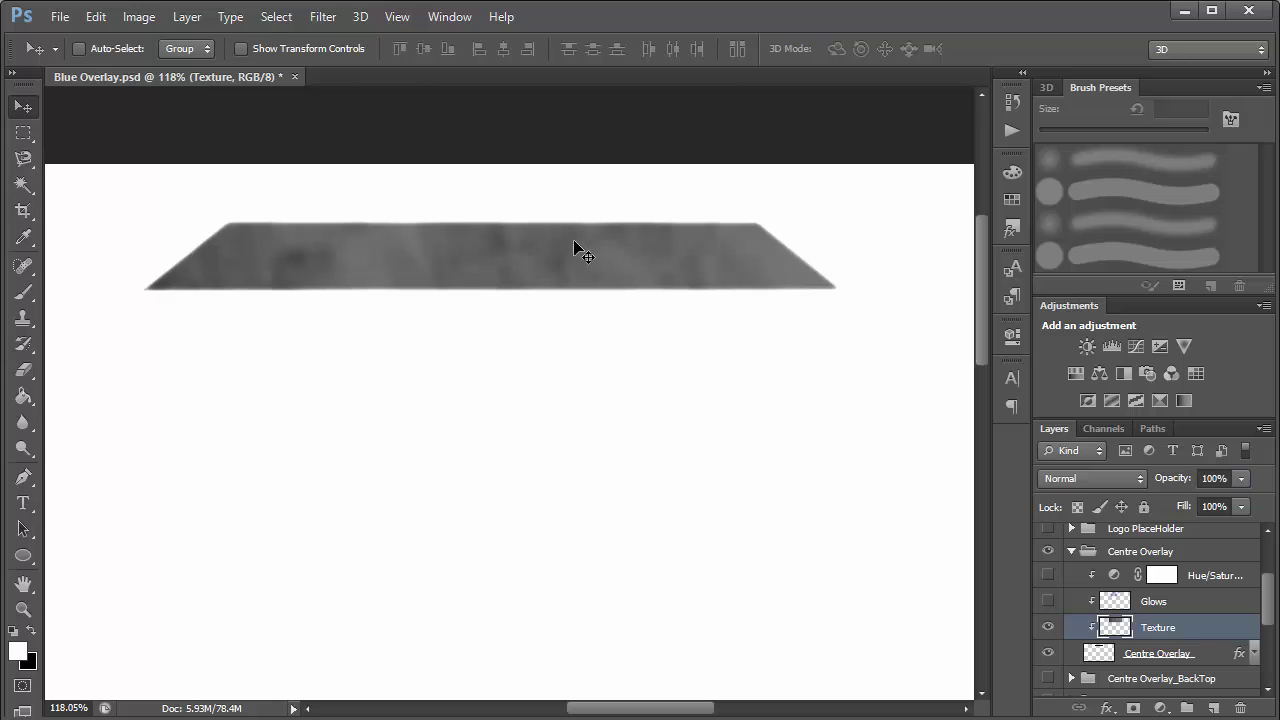
# Step: Release the Texture layer's clipping mask and zoom the view to 100%
pyautogui.click(1100, 654)
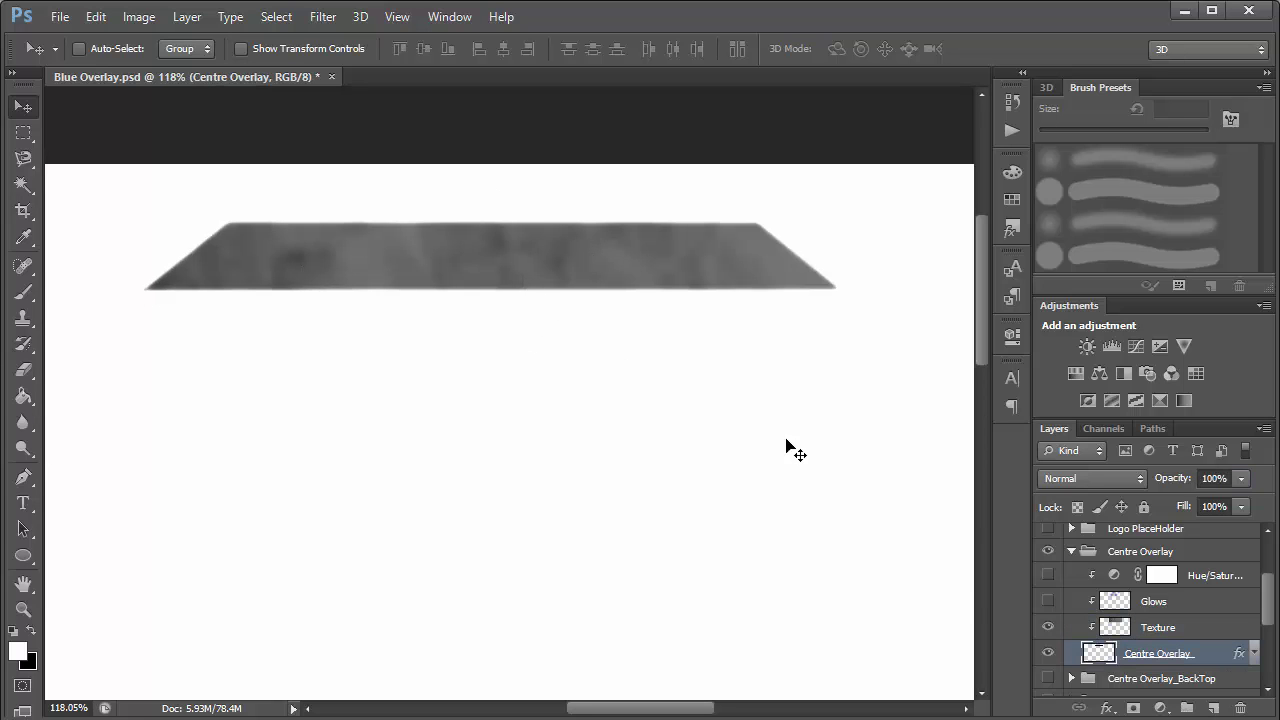
pyautogui.click(1110, 628)
pyautogui.hotkey('ctrl', 'alt', 'g')
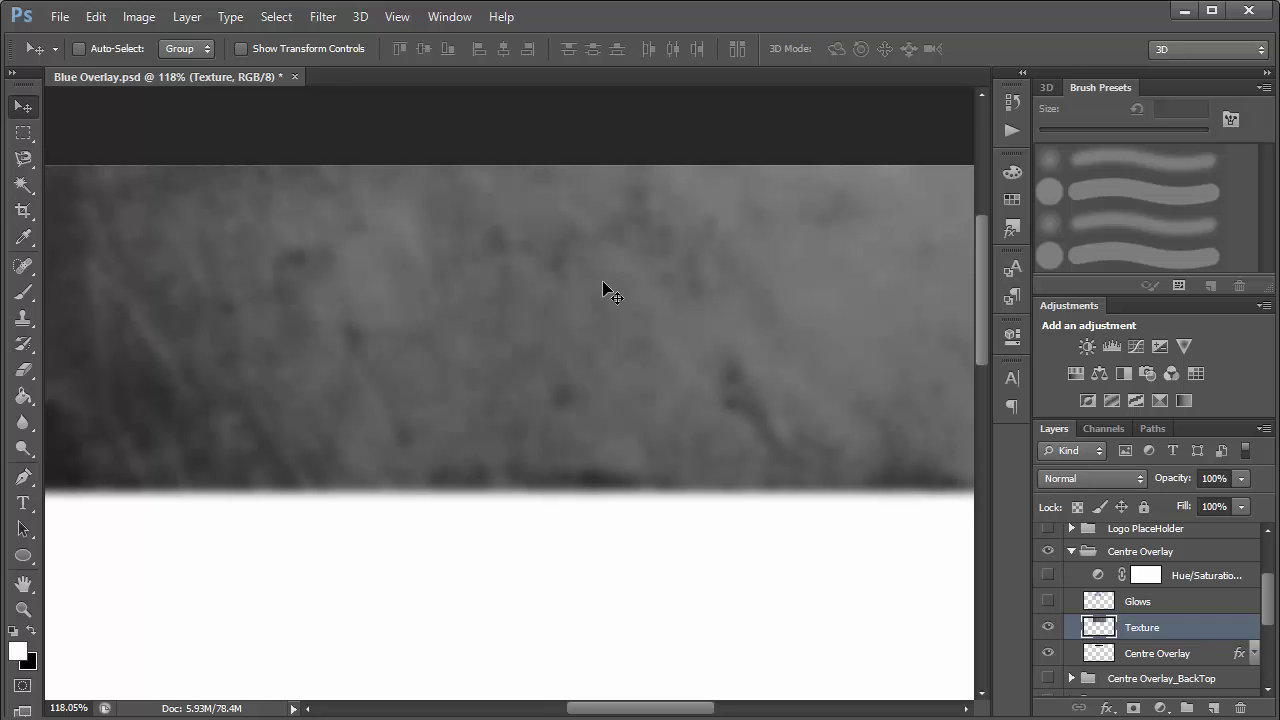
pyautogui.hotkey('ctrl', '1')
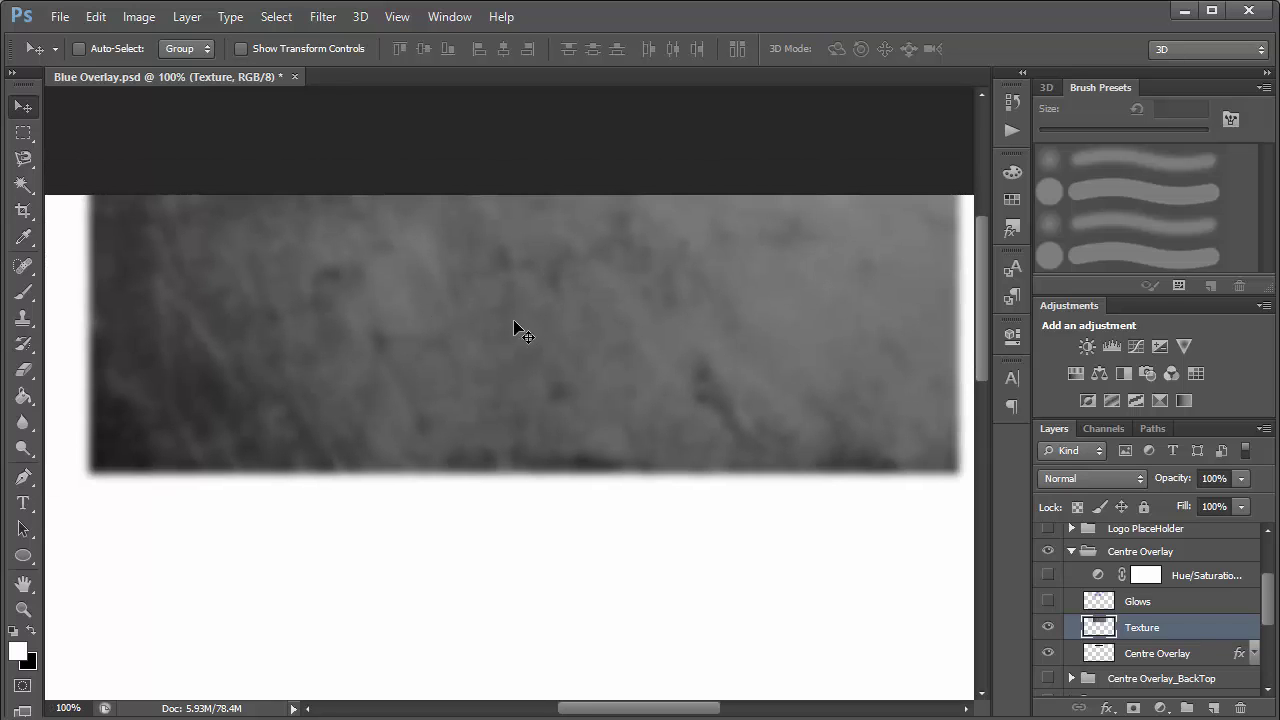
# Step: Apply a 3.0 px Gaussian Blur to Texture and clip it back to Centre Overlay
pyautogui.click(323, 16)
pyautogui.moveTo(350, 220)
pyautogui.click(589, 359)
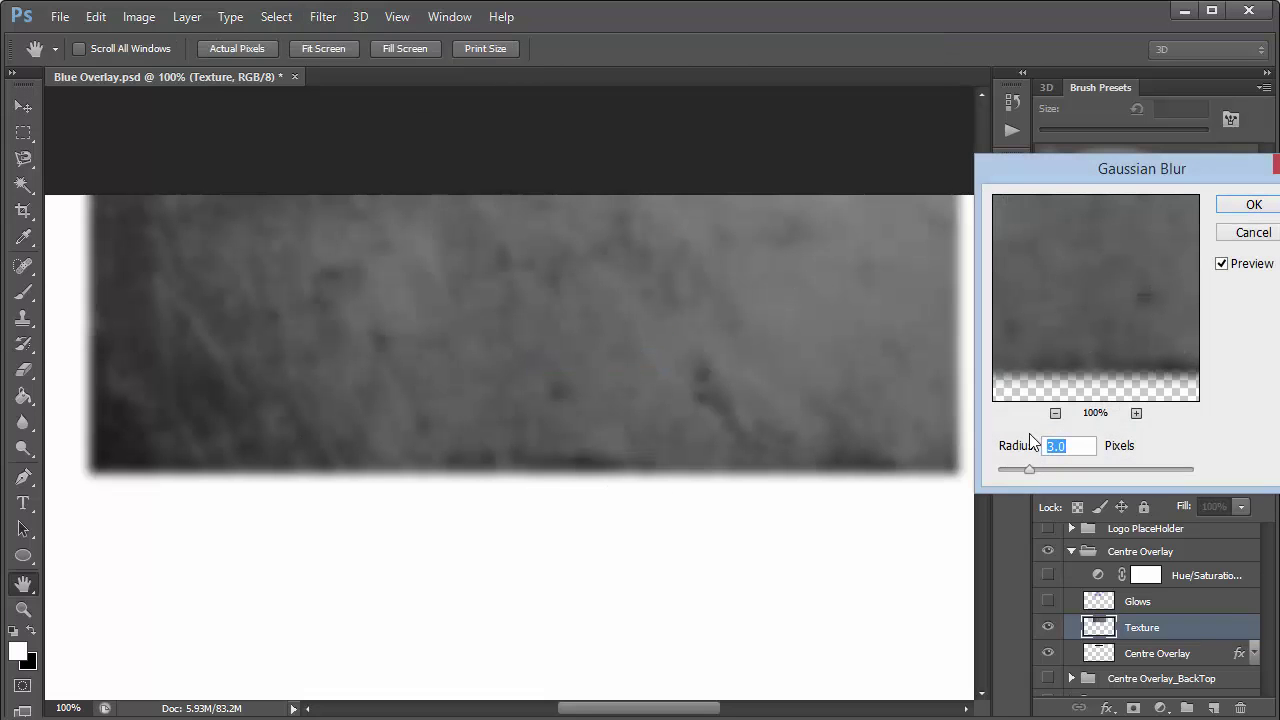
pyautogui.click(1250, 206)
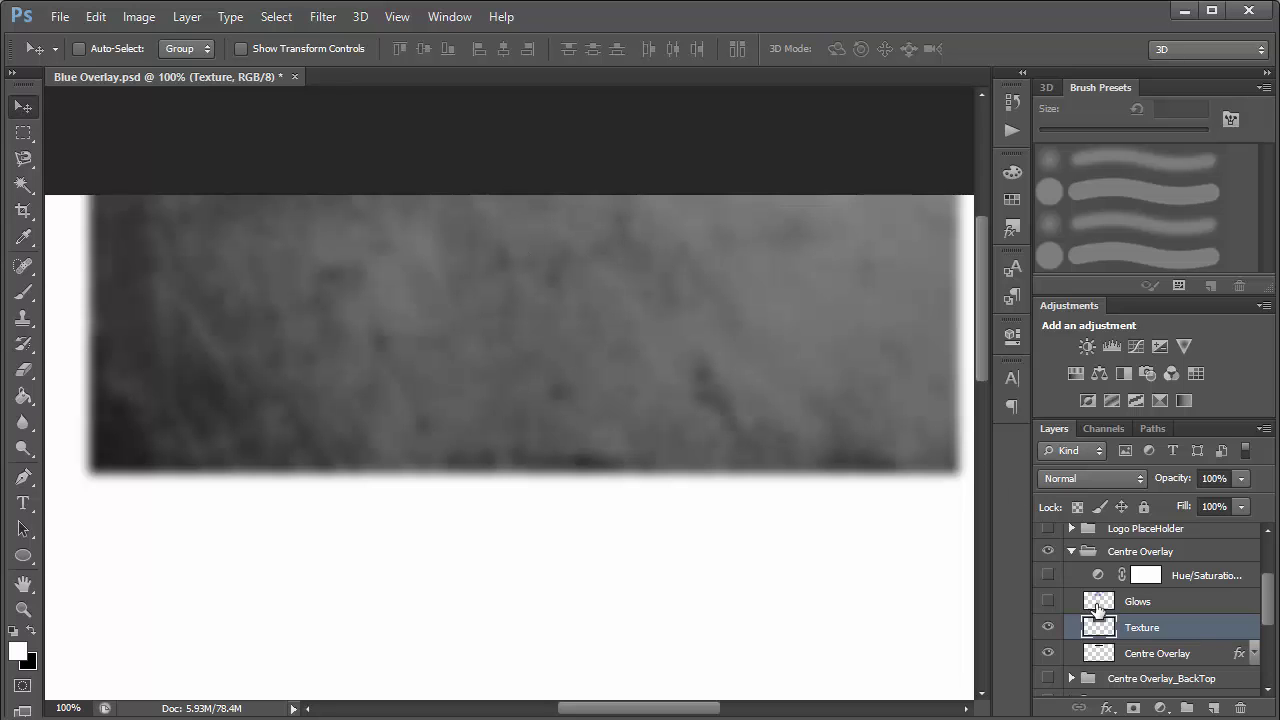
pyautogui.rightClick(1097, 625)
pyautogui.click(852, 323)
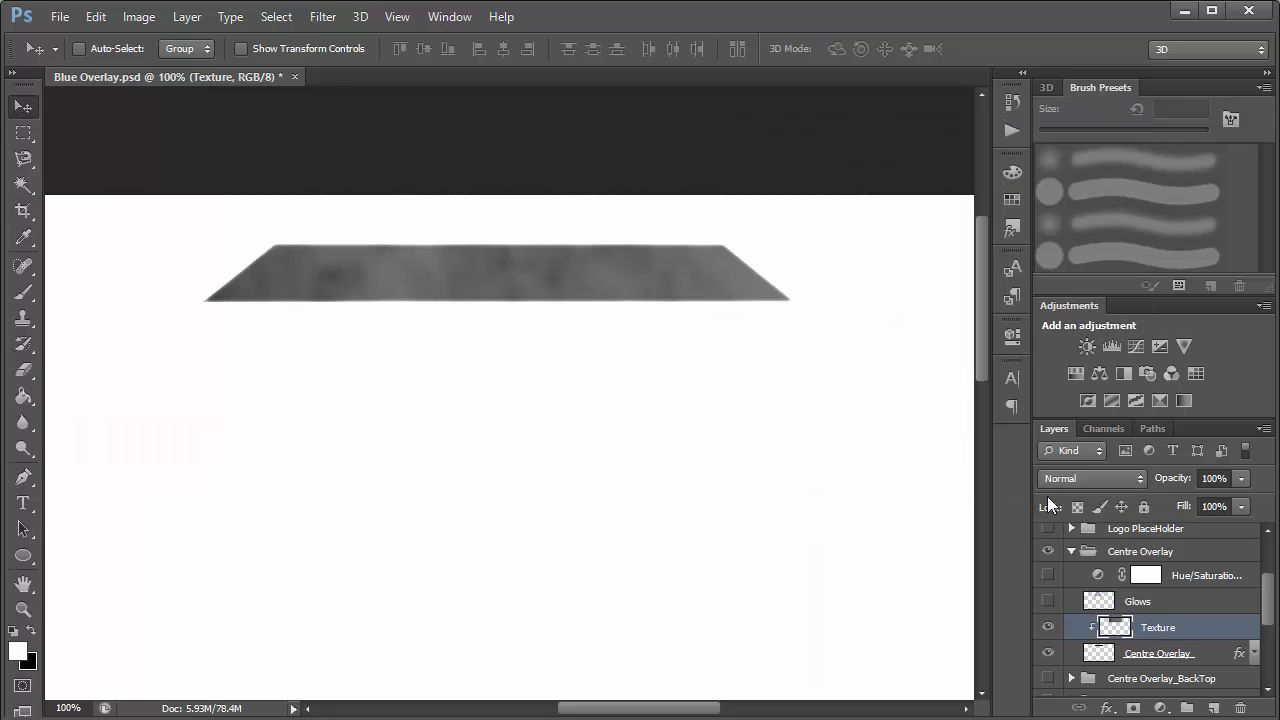
# Step: Set the Texture layer's opacity to 40% and make the Glows layer visible
pyautogui.click(1173, 482)
pyautogui.write('40')
pyautogui.click(1150, 604)
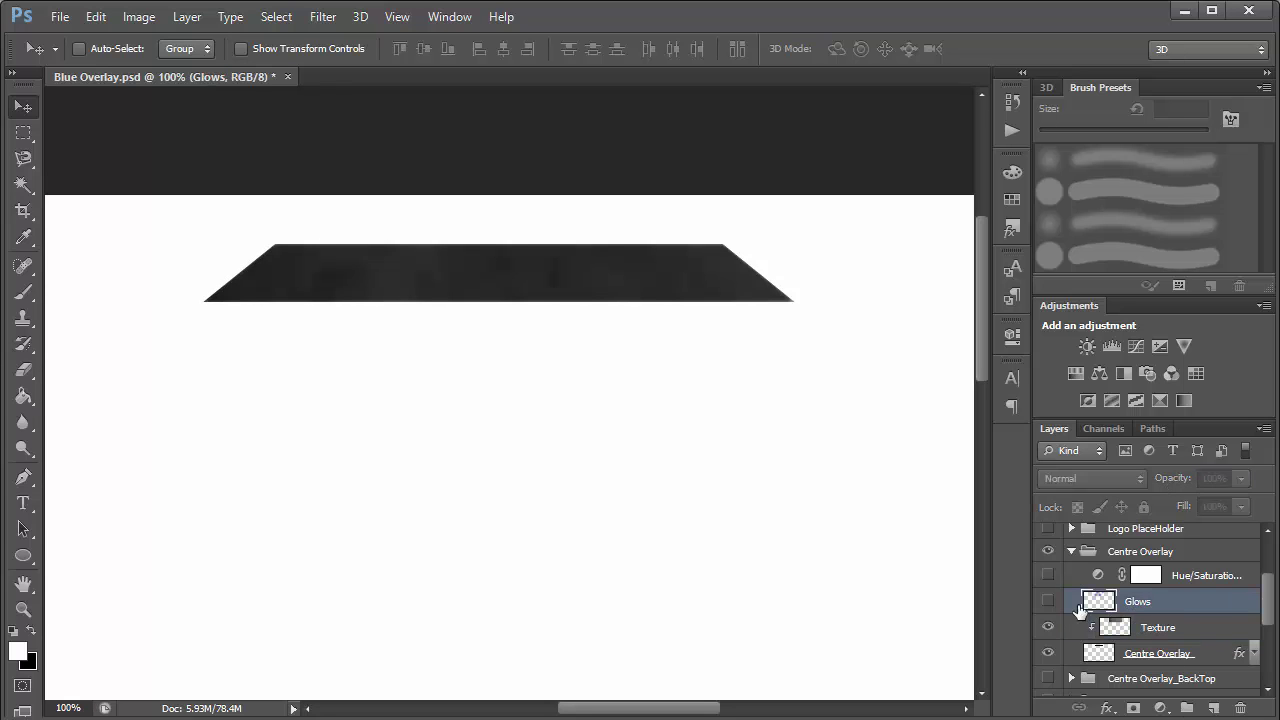
pyautogui.click(1049, 601)
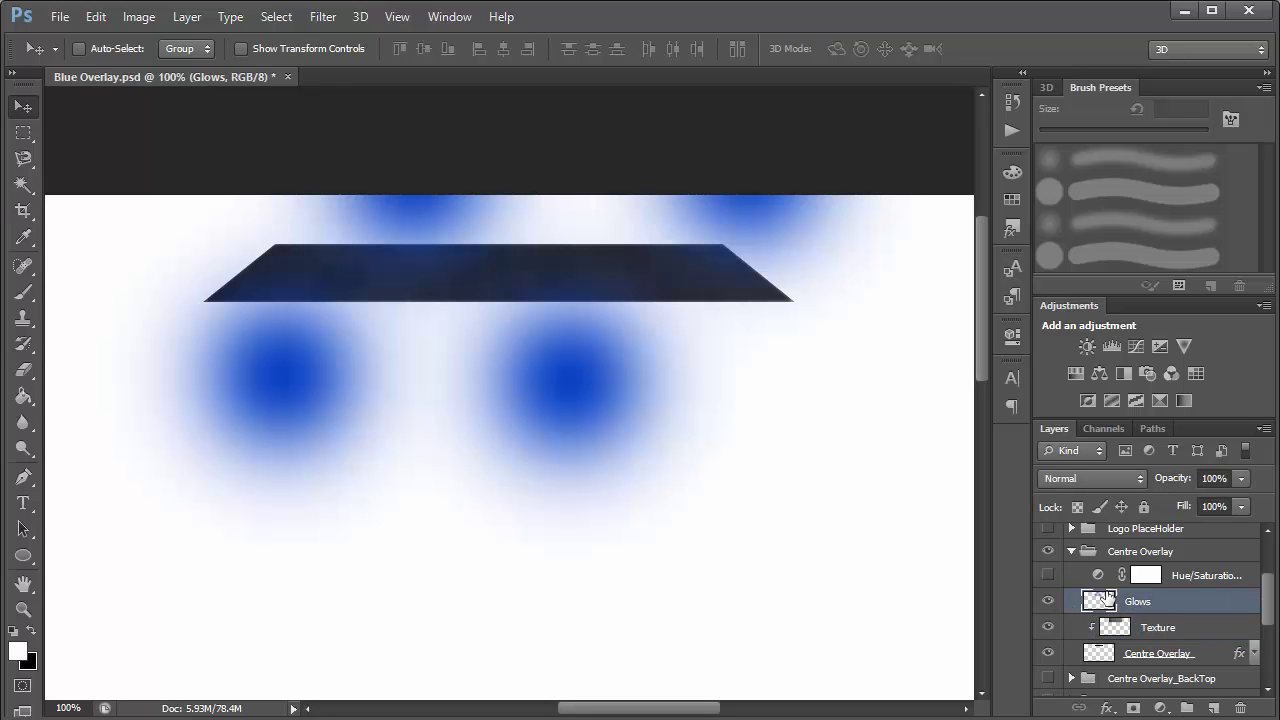
# Step: Set the Brush tool size to 185 px
pyautogui.press('b')
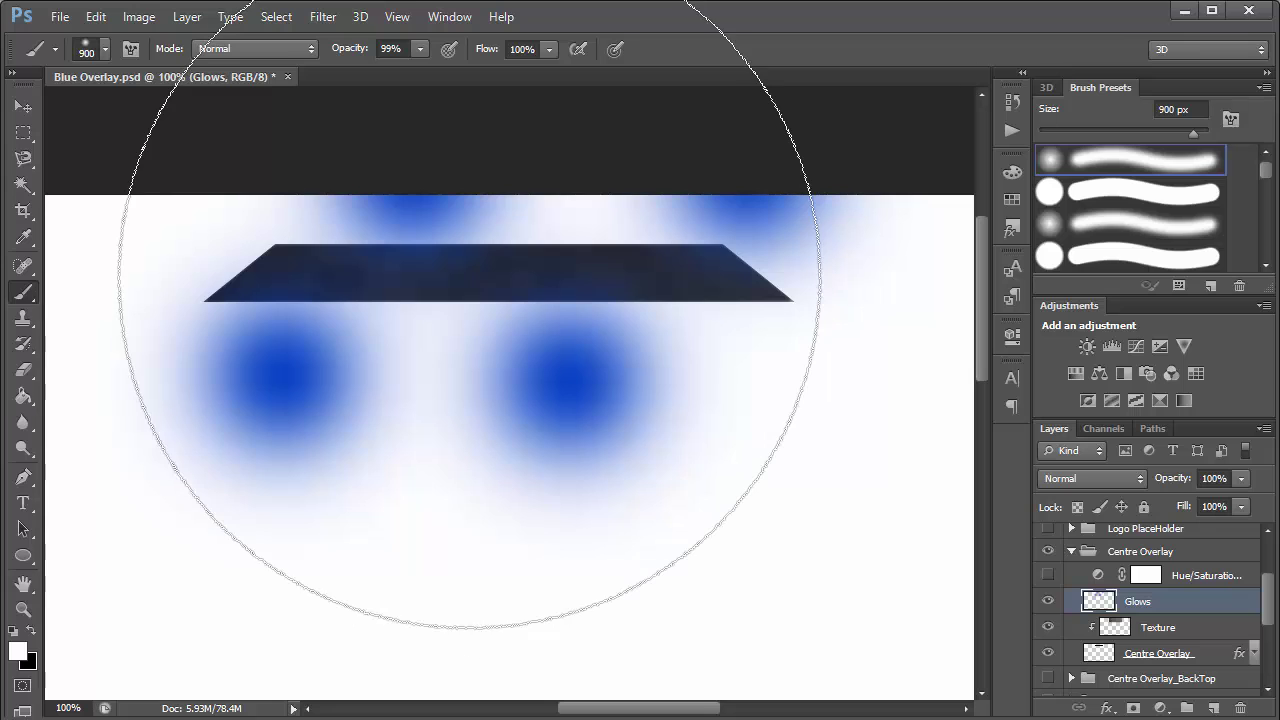
pyautogui.click(1146, 575)
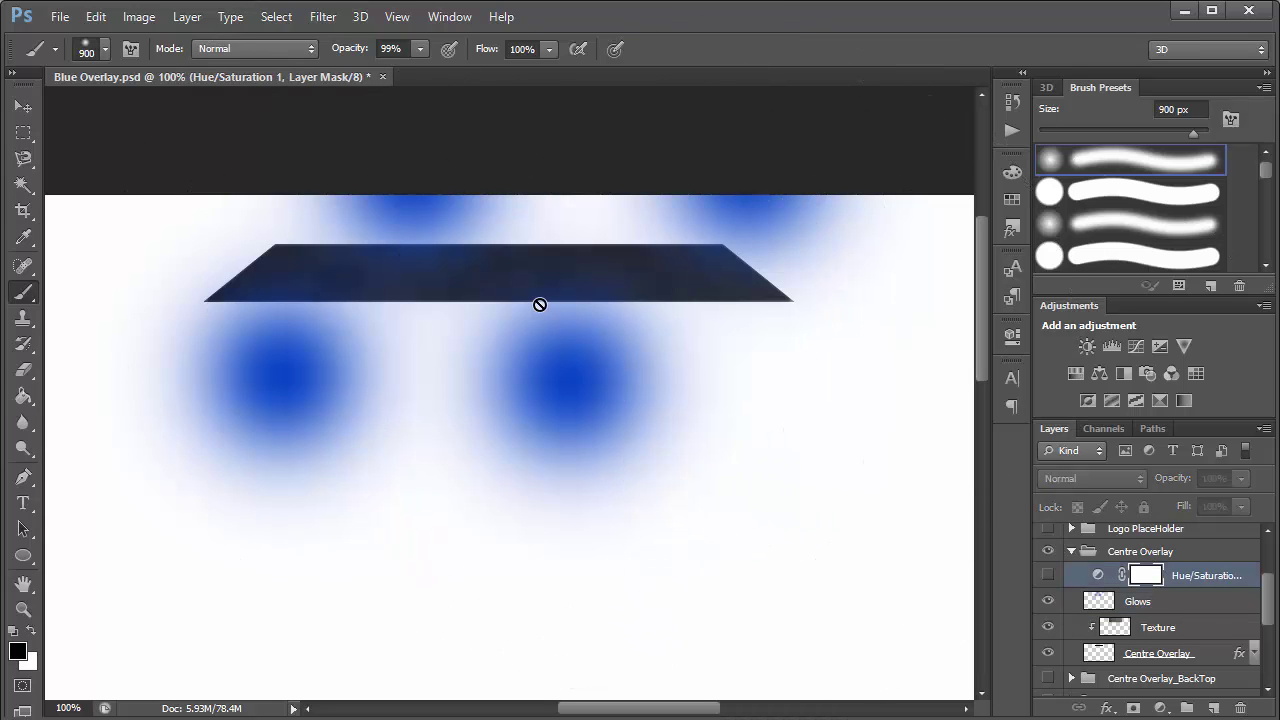
pyautogui.click(1118, 627)
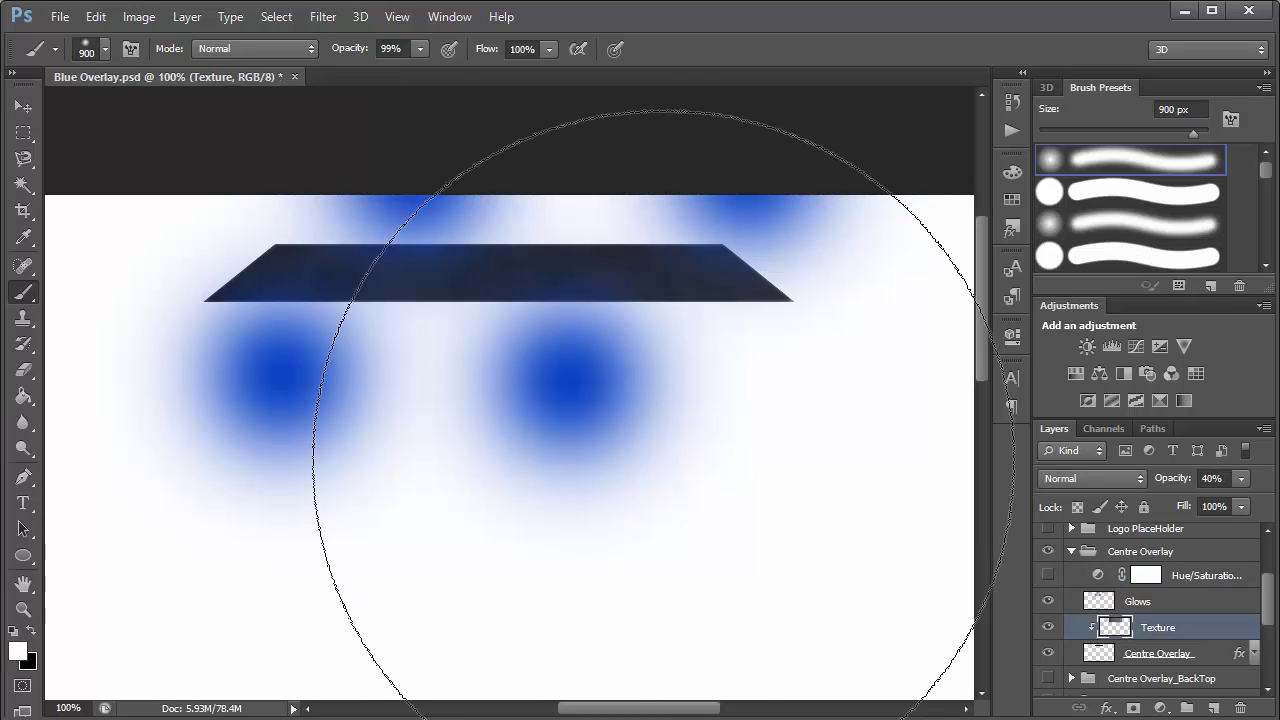
pyautogui.click(101, 52)
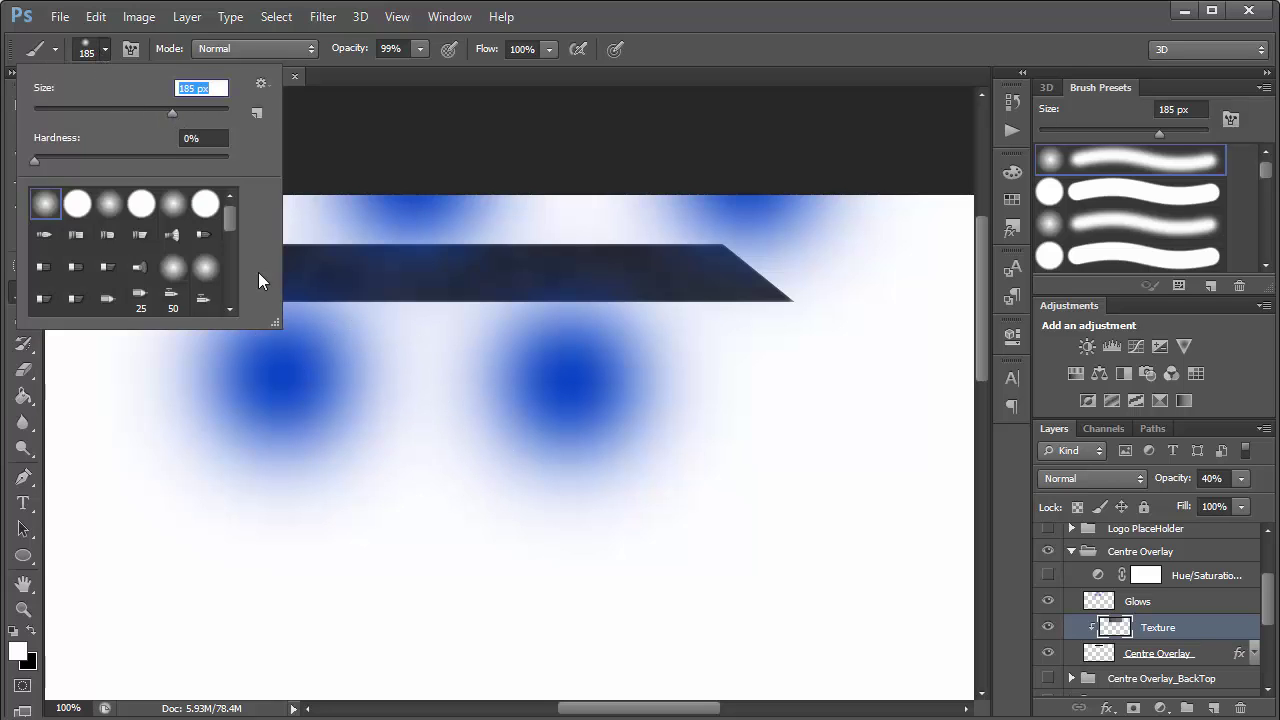
pyautogui.click(727, 32)
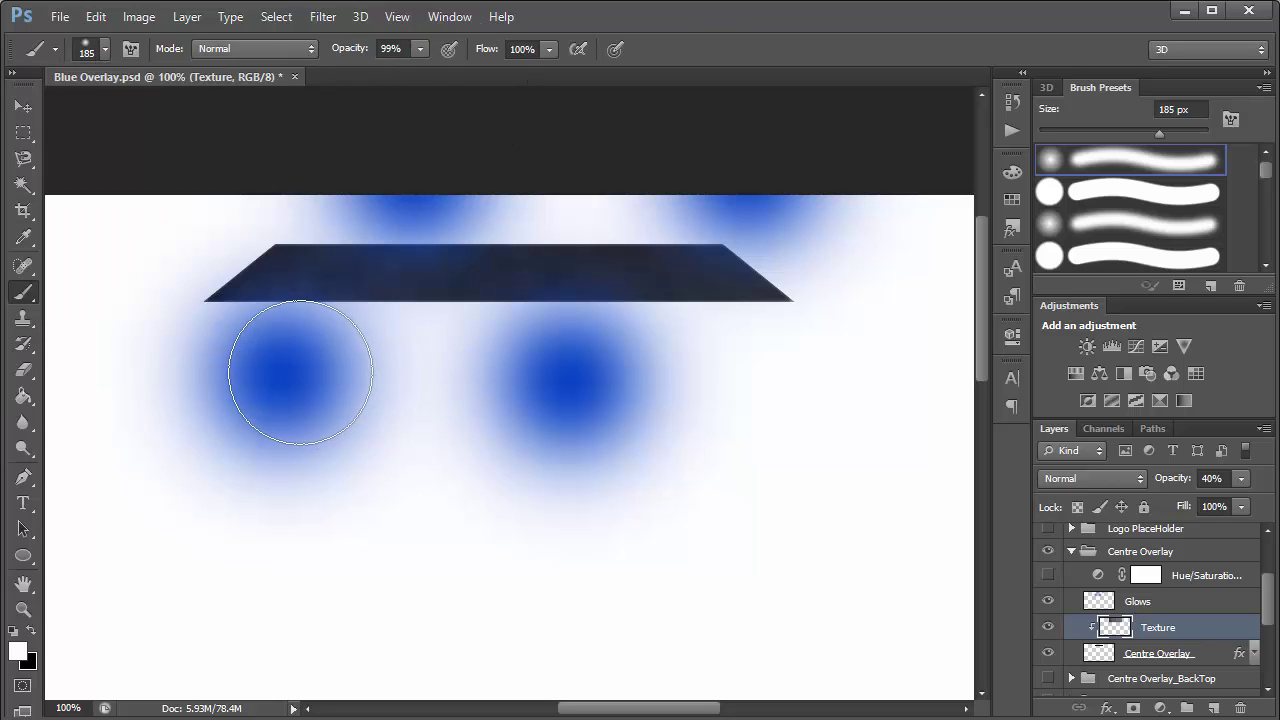
# Step: Add a new empty Layer 4 above the Glows layer
pyautogui.press('v')
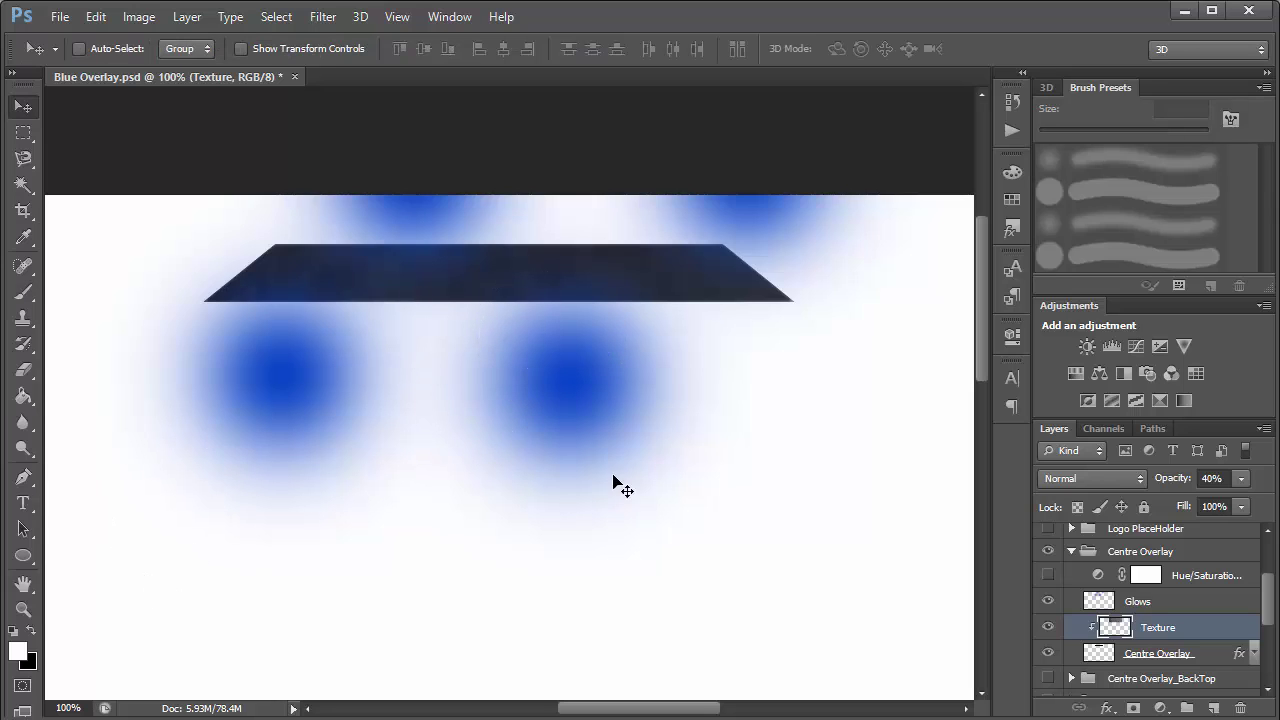
pyautogui.click(1186, 602)
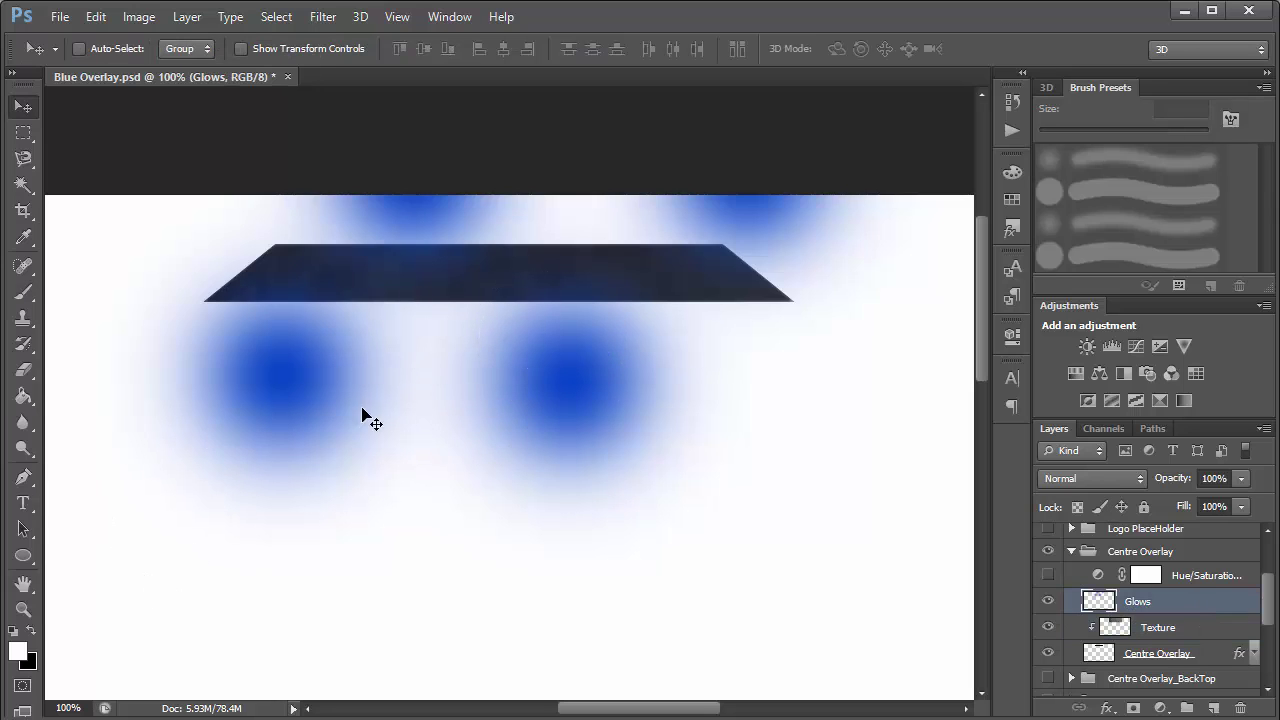
pyautogui.click(1213, 708)
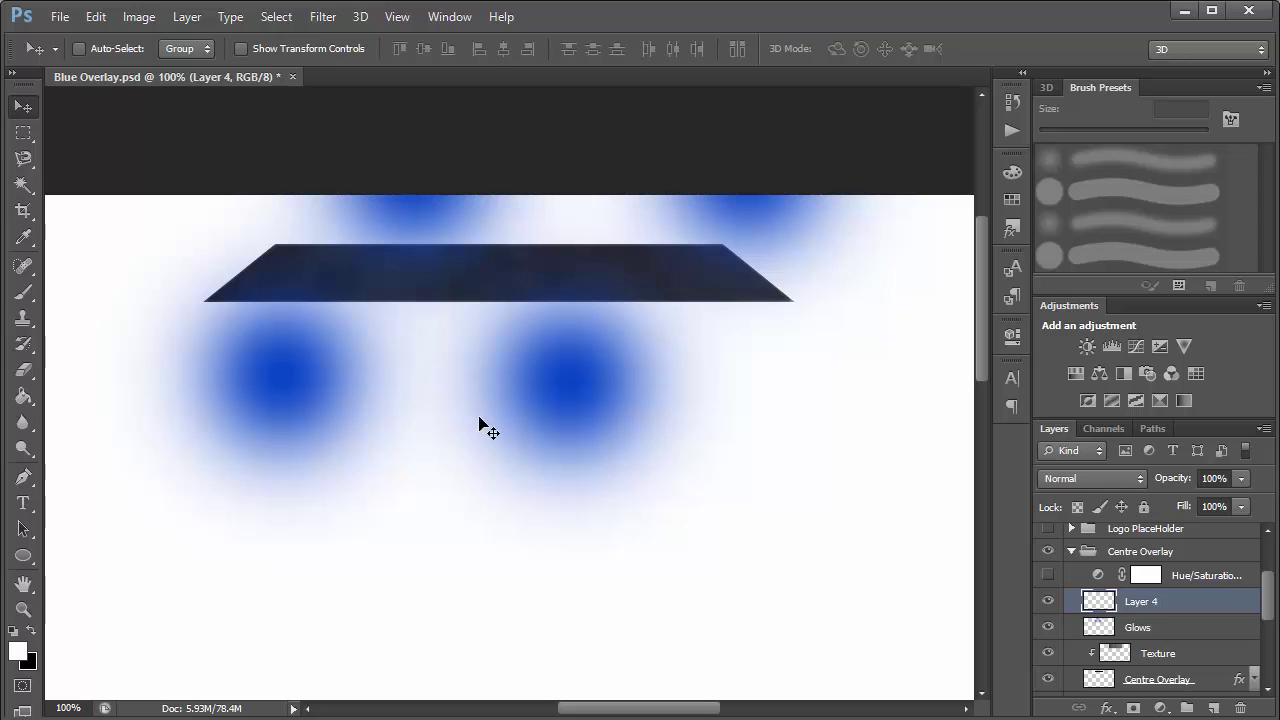
# Step: Paint white highlight dabs on Layer 4, delete them, and clip Glows to the Texture layer
pyautogui.press('b')
pyautogui.click(314, 405)
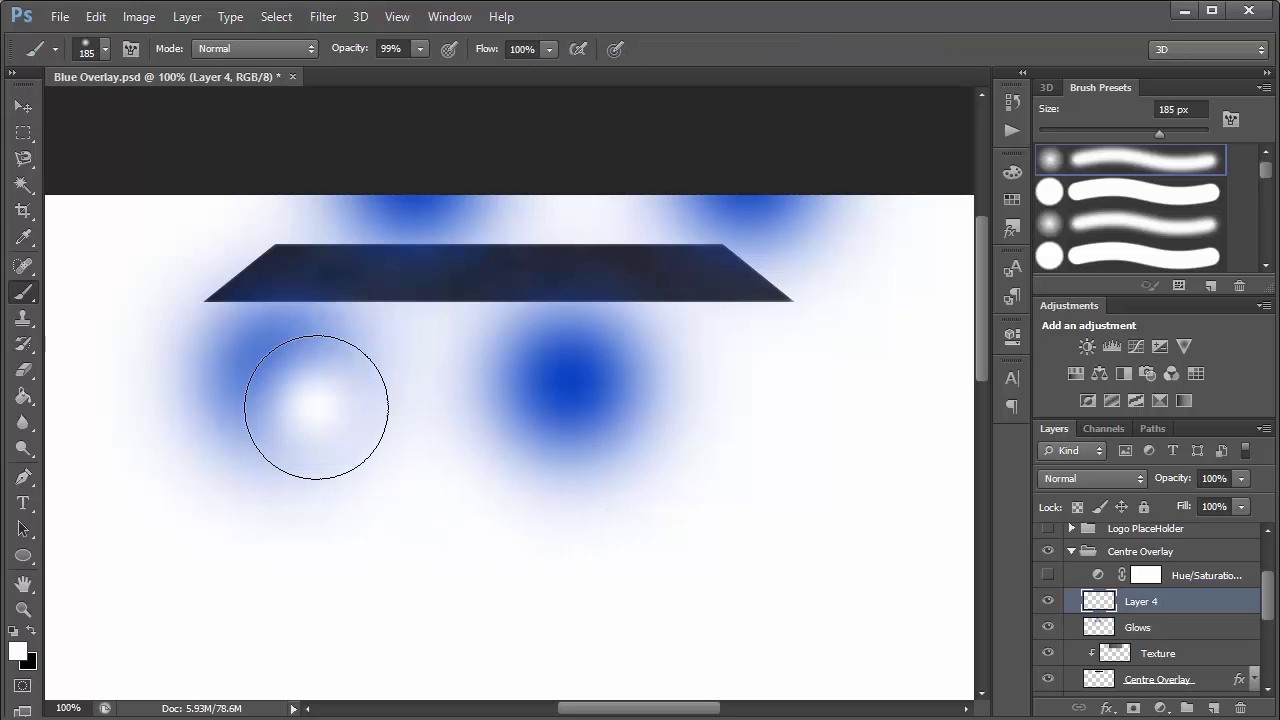
pyautogui.click(594, 396)
pyautogui.click(678, 218)
pyautogui.click(438, 190)
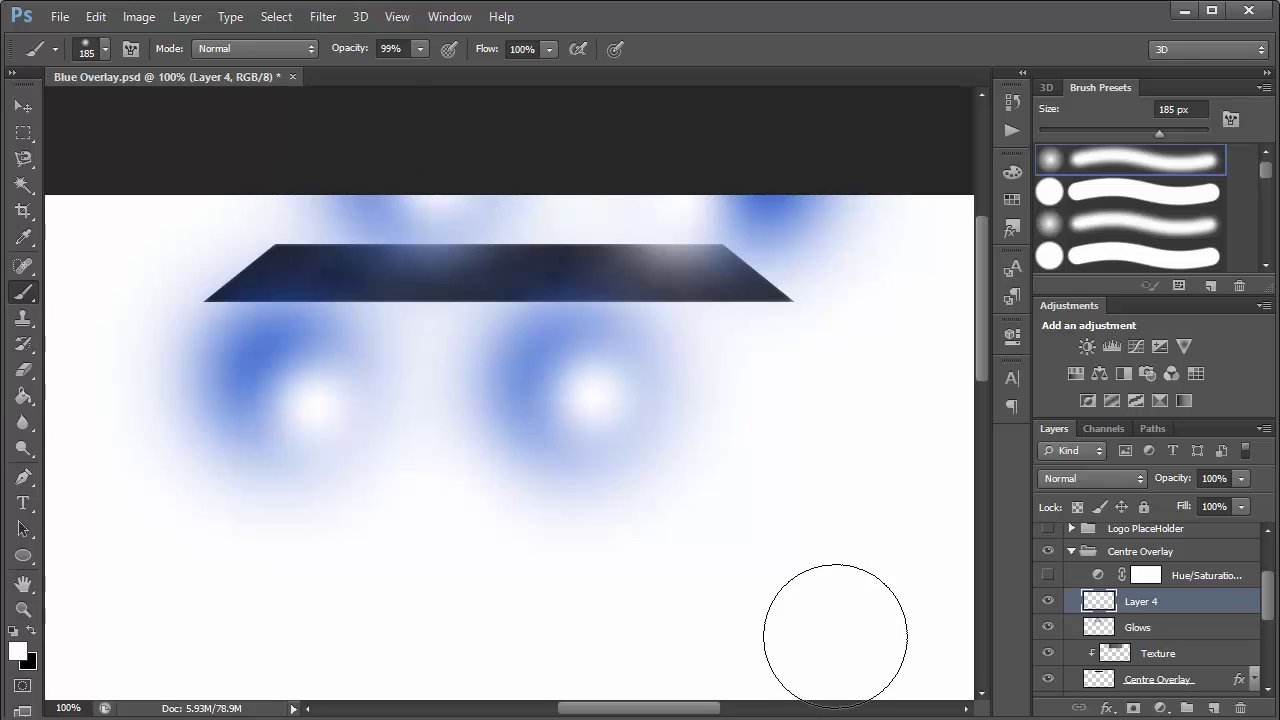
pyautogui.press('Delete')
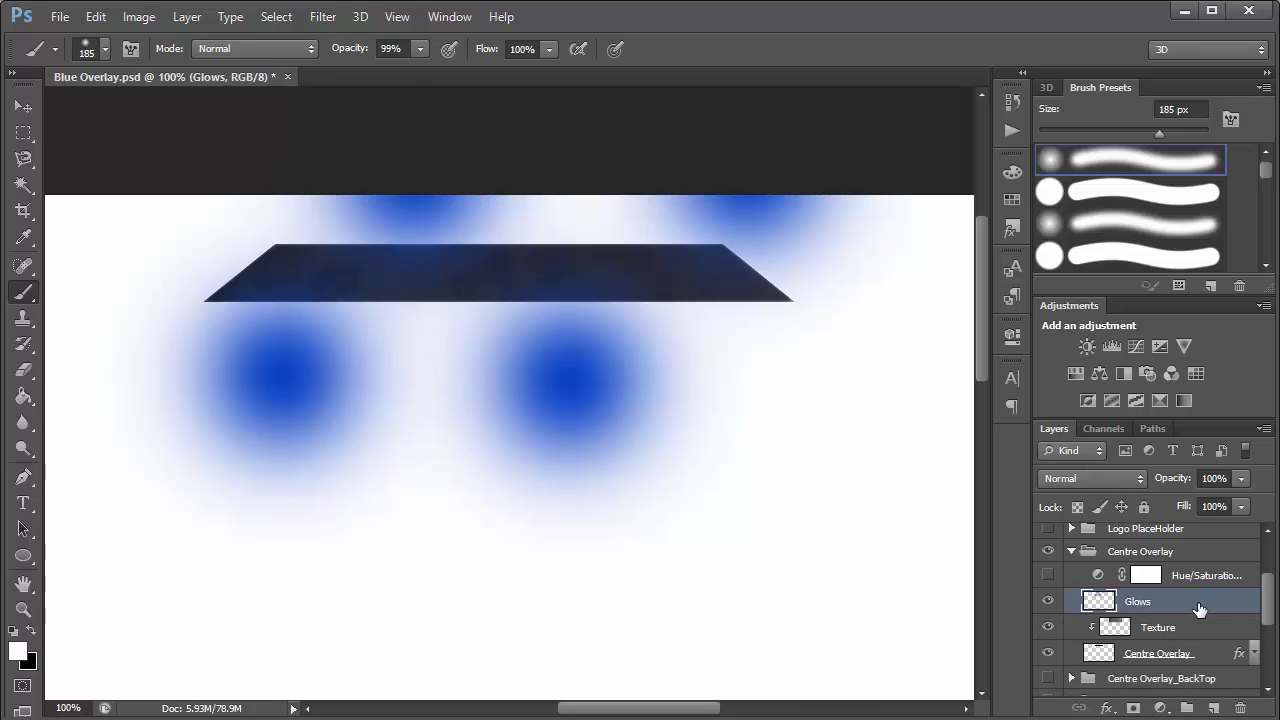
pyautogui.keyDown('alt'); pyautogui.click(1106, 613); pyautogui.keyUp('alt')
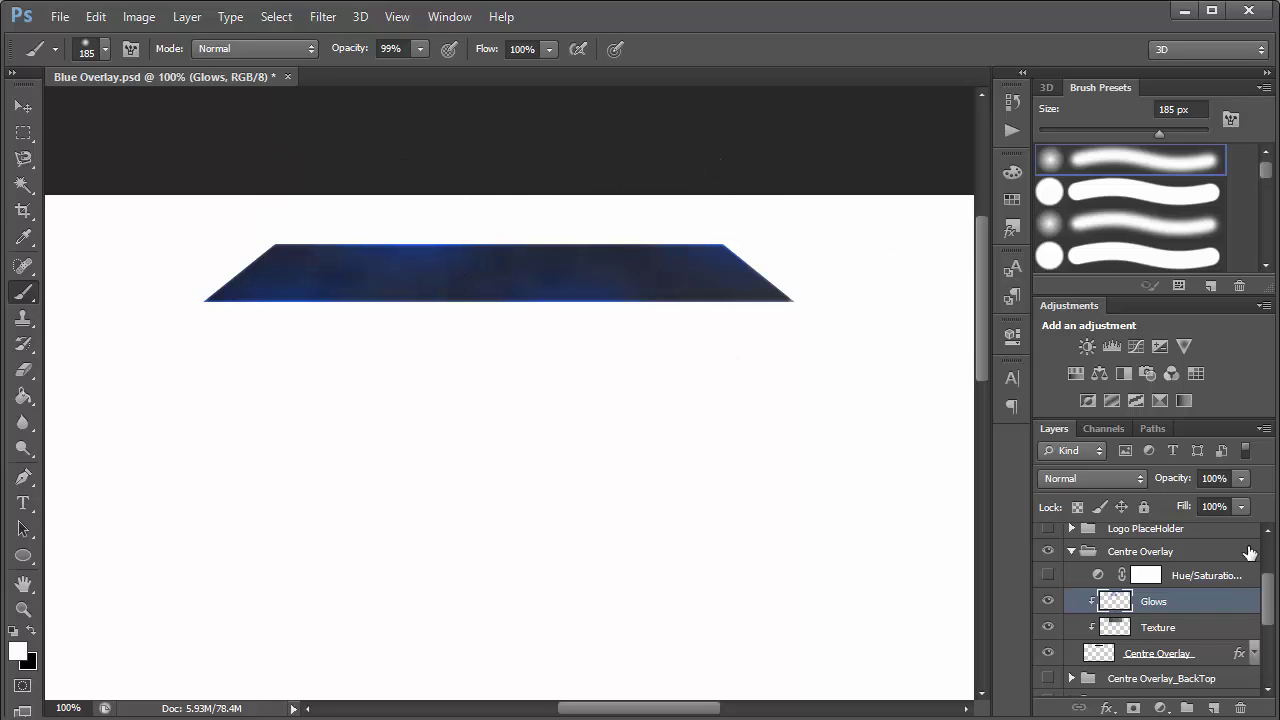
# Step: Add a grey 6a6a6a Color Overlay style to Layer 3
pyautogui.scroll(-5, 1276, 607)
pyautogui.doubleClick(1167, 658)
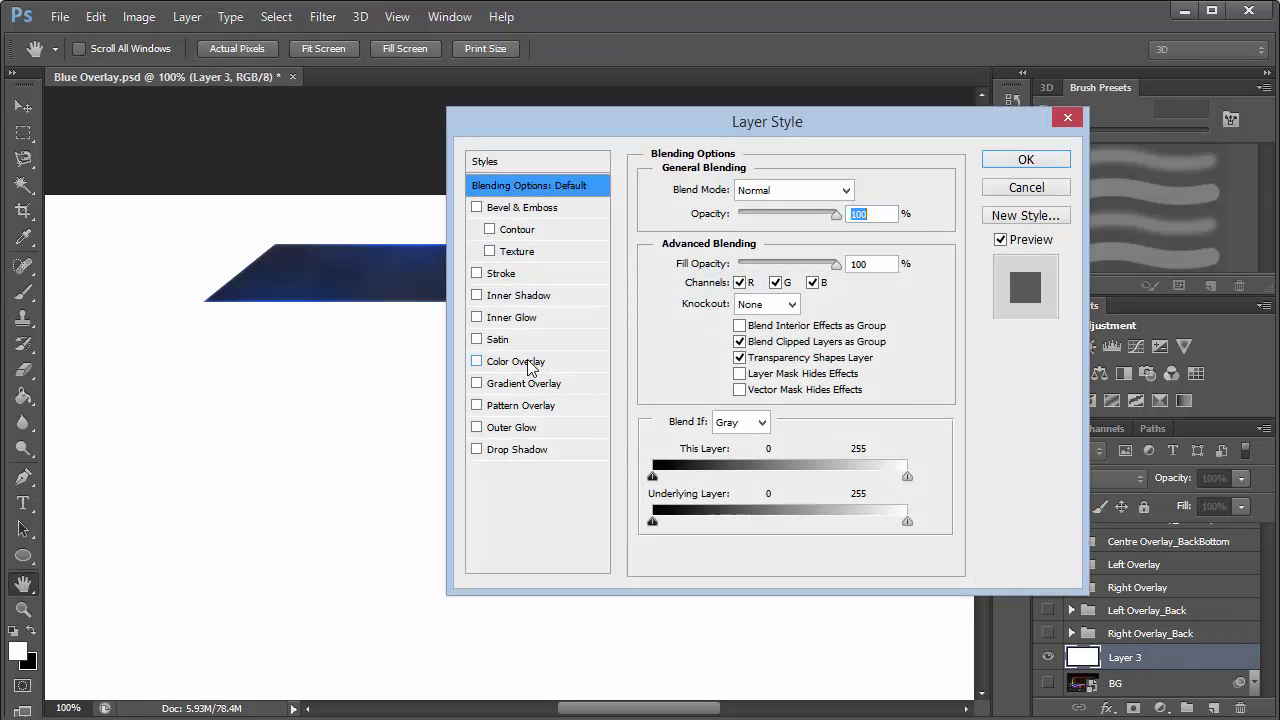
pyautogui.click(530, 361)
pyautogui.click(864, 190)
pyautogui.moveTo(720, 338); pyautogui.dragTo(700, 383)
pyautogui.click(1191, 223)
pyautogui.click(1026, 159)
pyautogui.press('b')
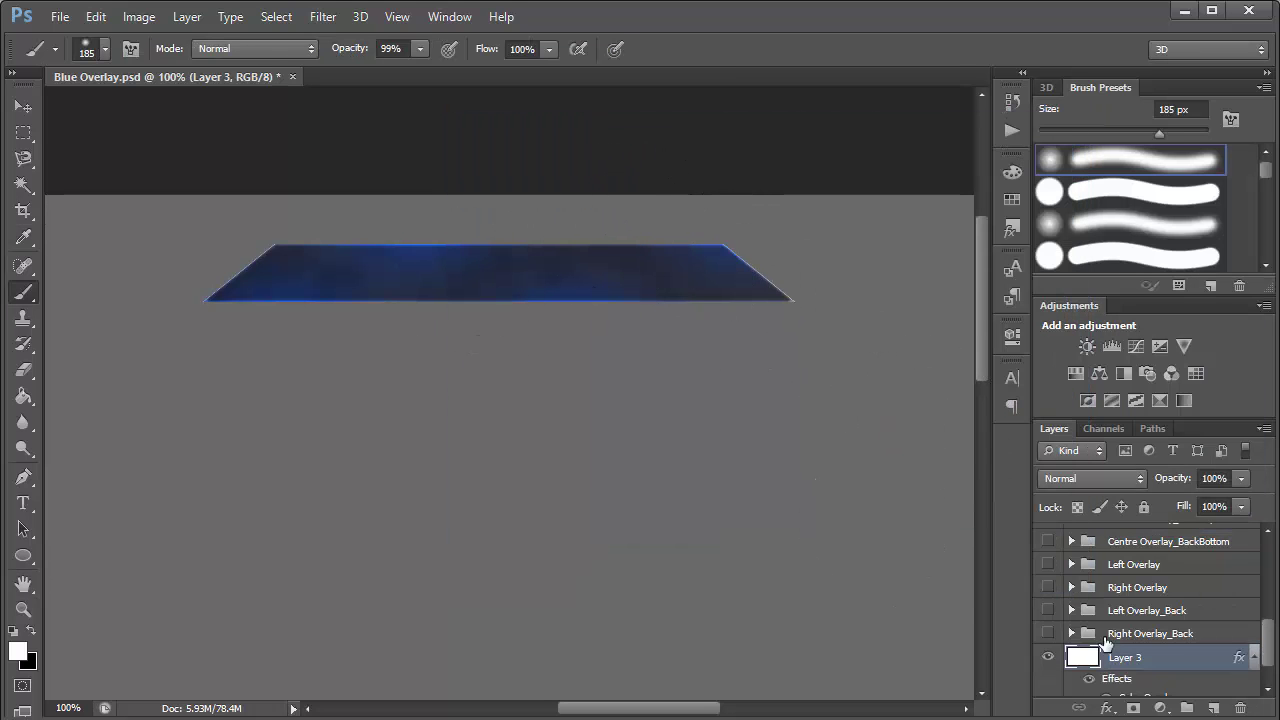
# Step: Compare the bar with the Glows layer hidden and shown again
pyautogui.moveTo(1266, 645); pyautogui.dragTo(1229, 594)
pyautogui.click(1200, 583)
pyautogui.click(1186, 561)
pyautogui.click(1047, 555)
pyautogui.click(1047, 555)
pyautogui.moveTo(1272, 618); pyautogui.dragTo(1272, 588)
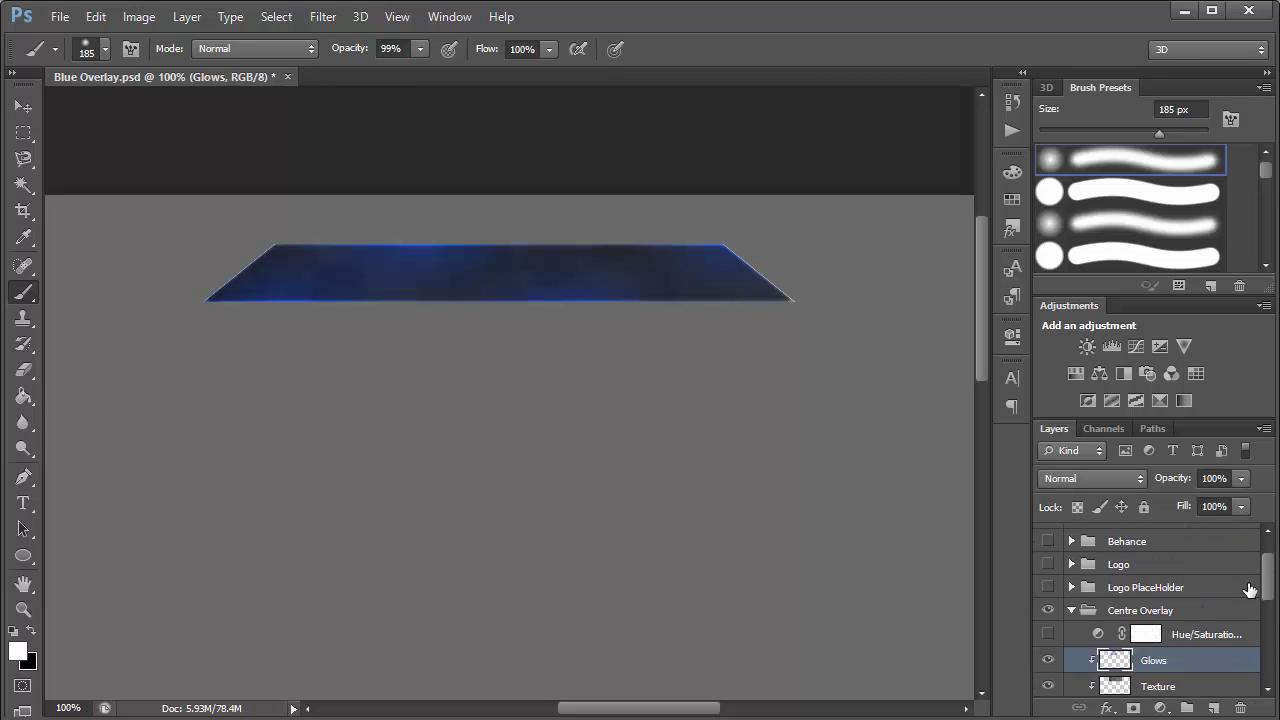
# Step: Re-enable the Hue/Saturation 1 adjustment in Centre Overlay, confirm its +70 saturation, and collapse the group
pyautogui.click(1210, 636)
pyautogui.click(1048, 636)
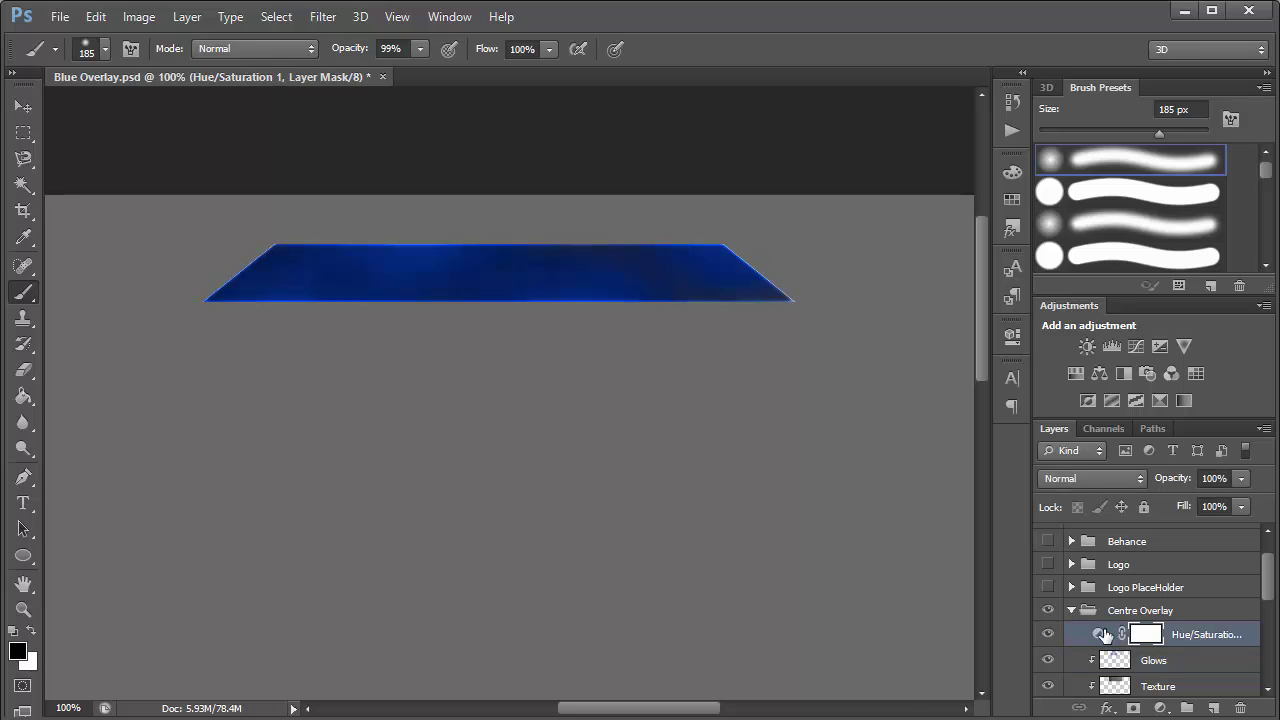
pyautogui.doubleClick(1100, 634)
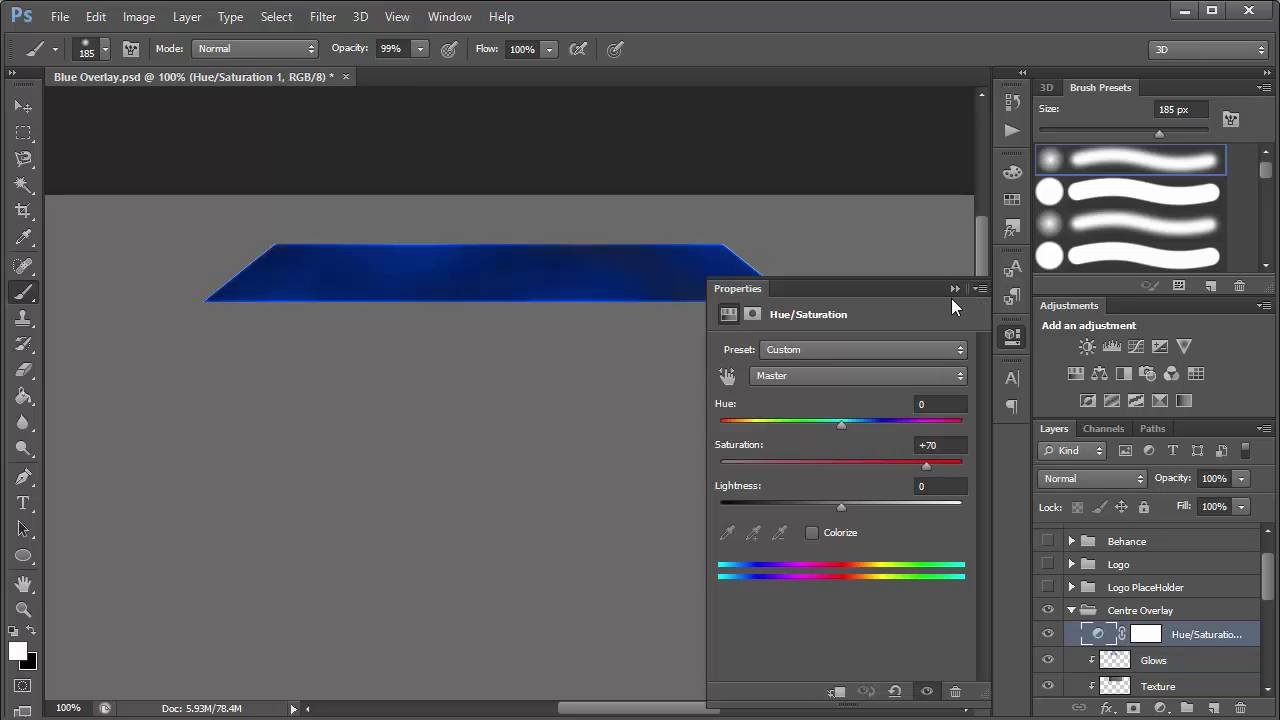
pyautogui.click(954, 288)
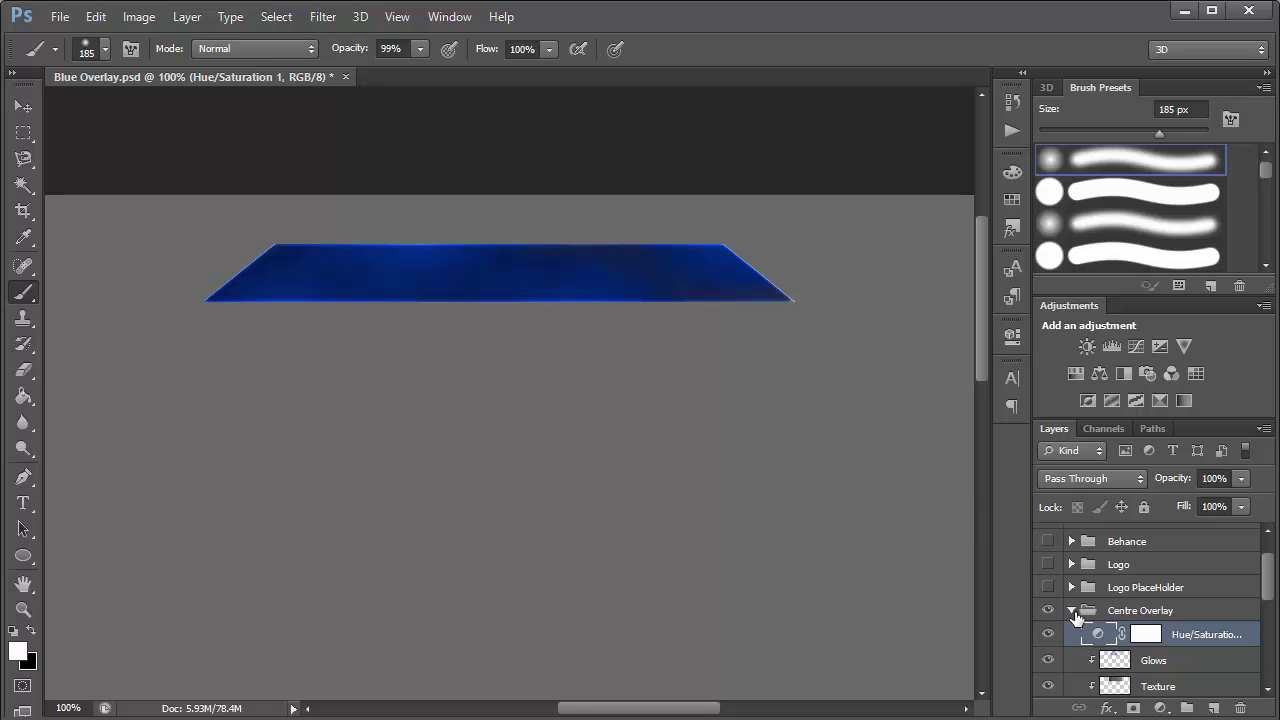
pyautogui.click(1072, 611)
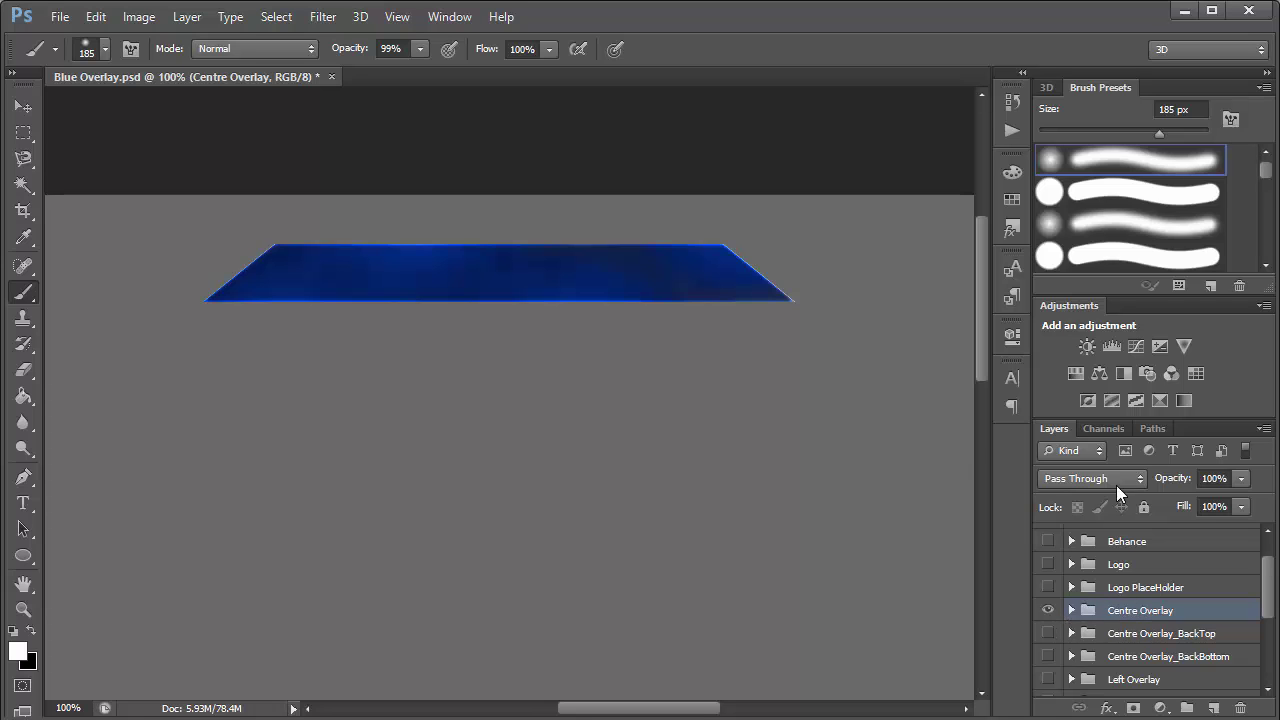
# Step: Zoom out and show the Left Overlay and Right Overlay side bars
pyautogui.hotkey('ctrl', '-')
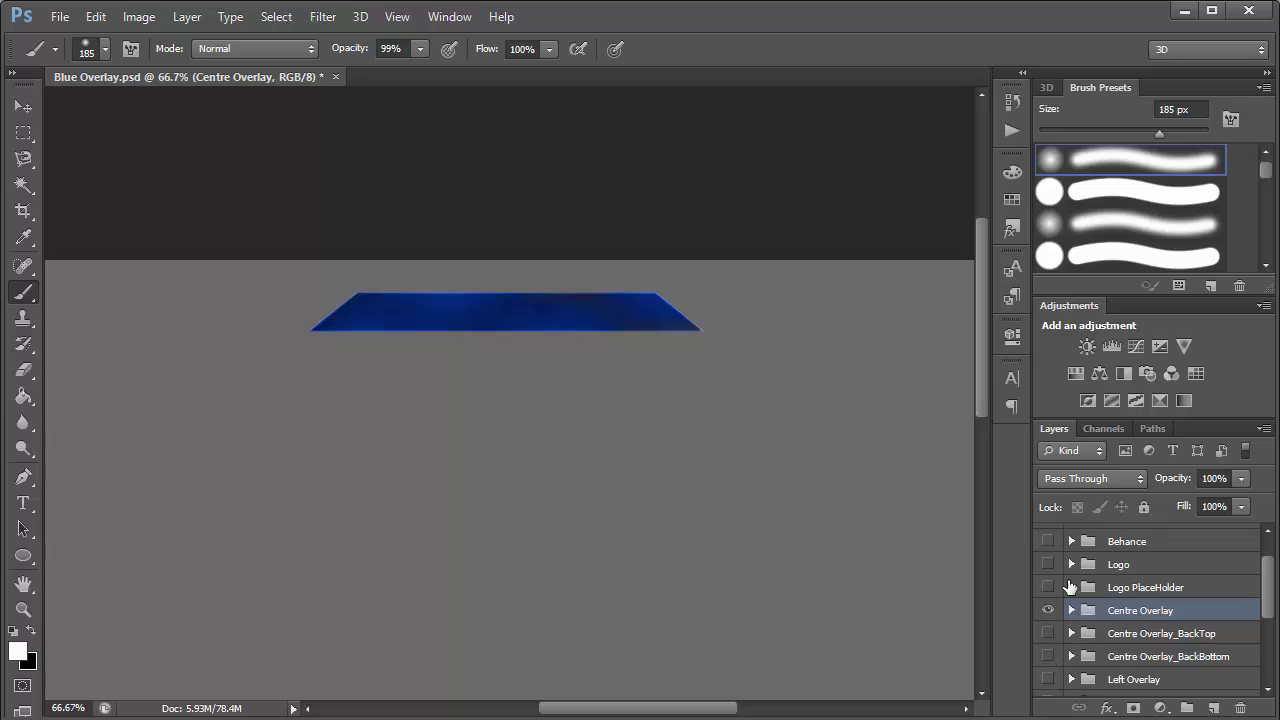
pyautogui.click(1048, 679)
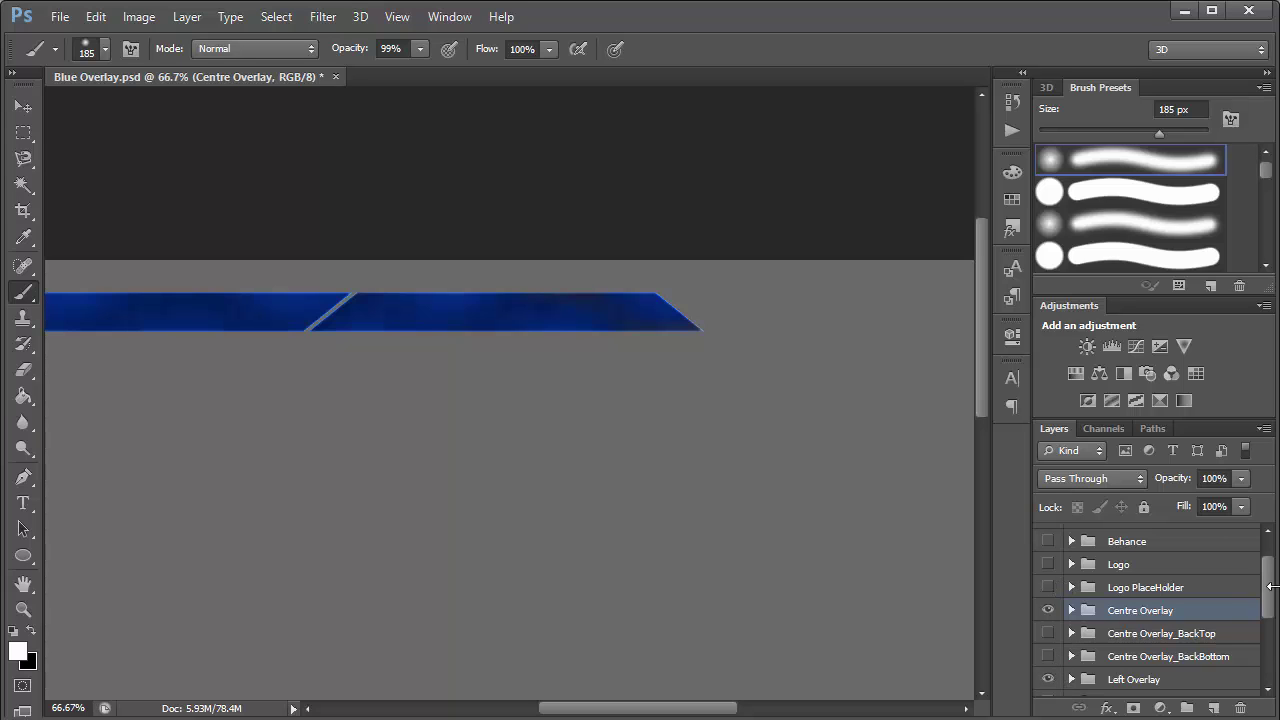
pyautogui.scroll(-3, 1122, 648)
pyautogui.click(1048, 626)
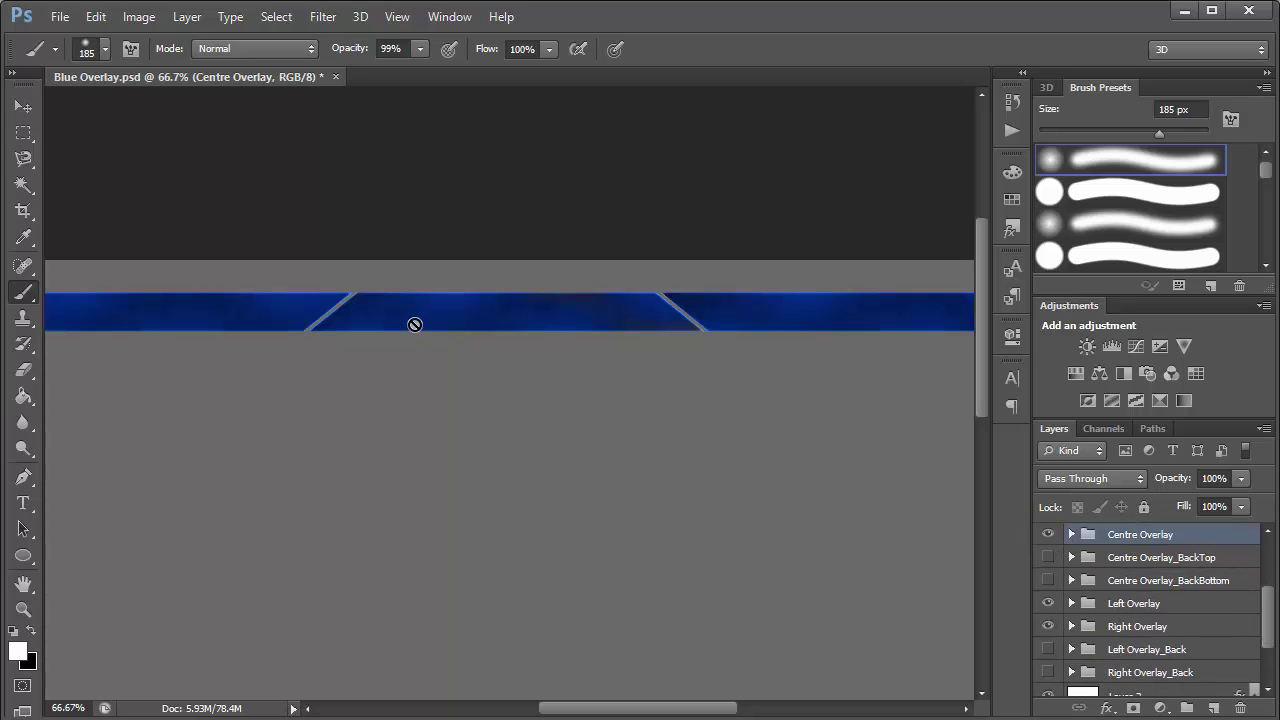
# Step: Flip the Centre Overlay group horizontally and vertically with Free Transform
pyautogui.hotkey('ctrl', 't')
pyautogui.rightClick(330, 313)
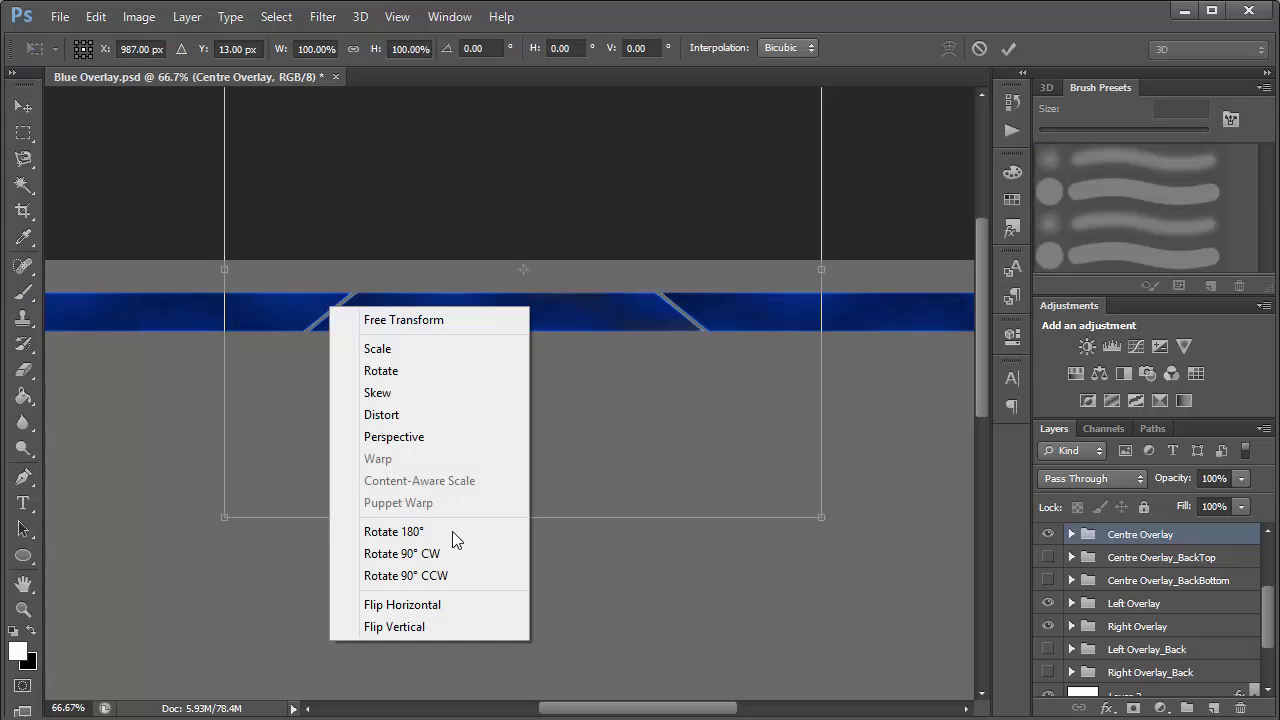
pyautogui.click(430, 605)
pyautogui.rightClick(549, 455)
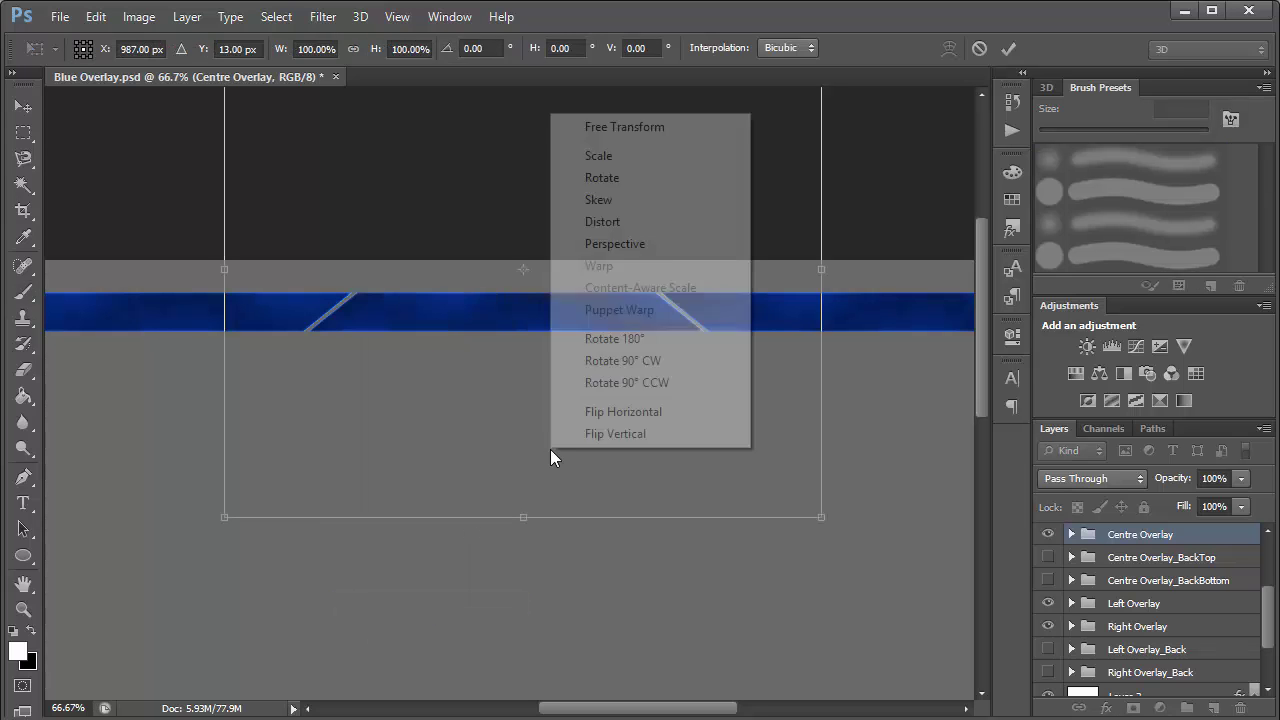
pyautogui.click(625, 437)
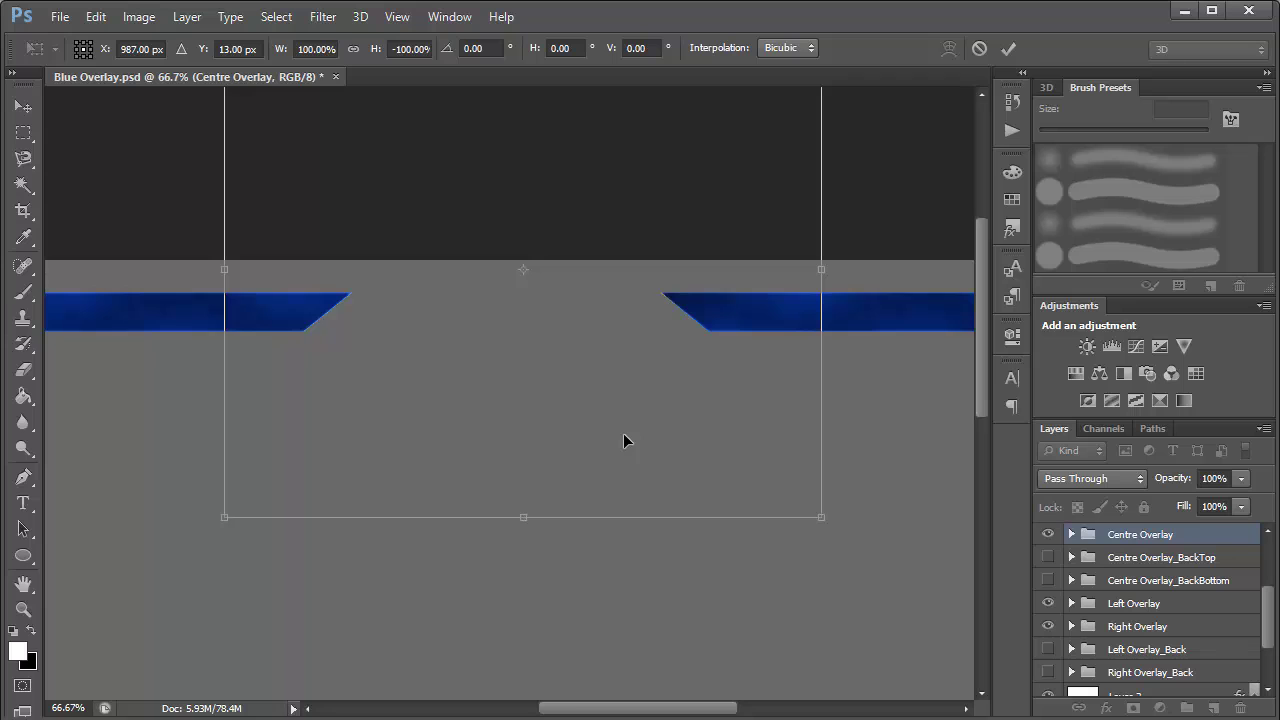
pyautogui.press('b')
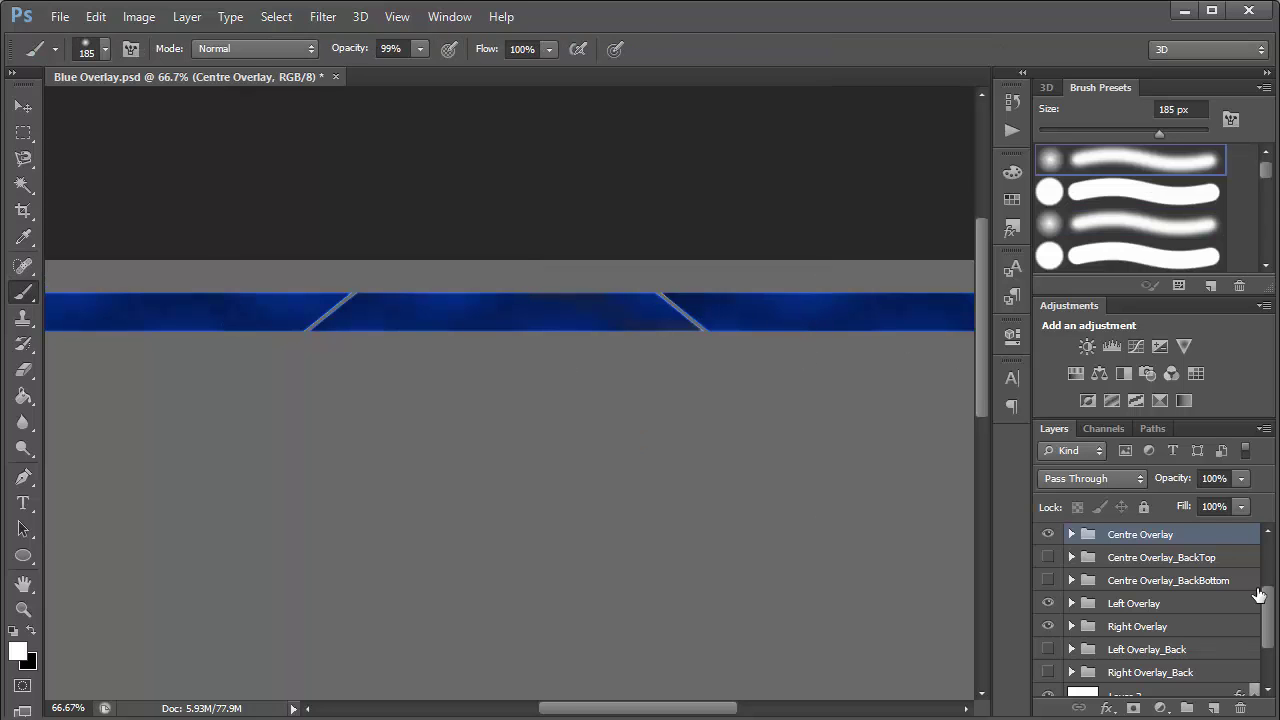
# Step: Show the Right Overlay_Back piece, then trial a height squash on the centre bar and undo it
pyautogui.moveTo(675, 713); pyautogui.dragTo(643, 714)
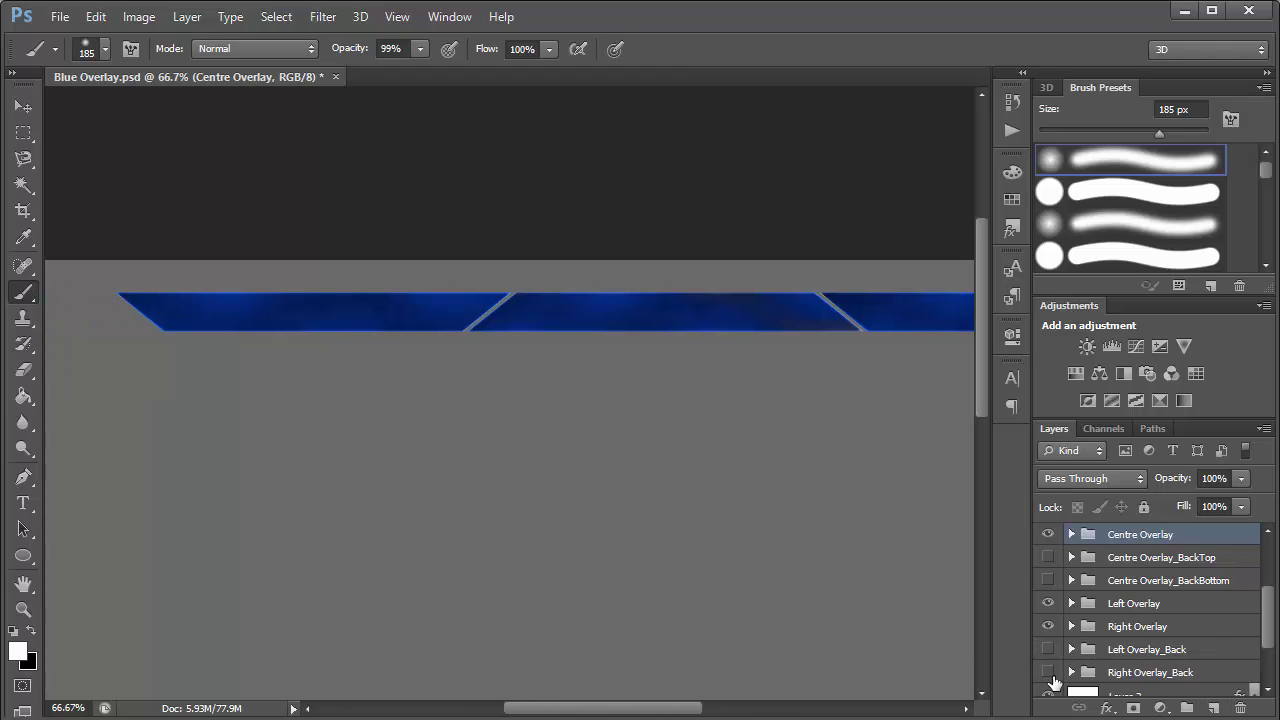
pyautogui.click(1048, 673)
pyautogui.moveTo(665, 713); pyautogui.dragTo(730, 713)
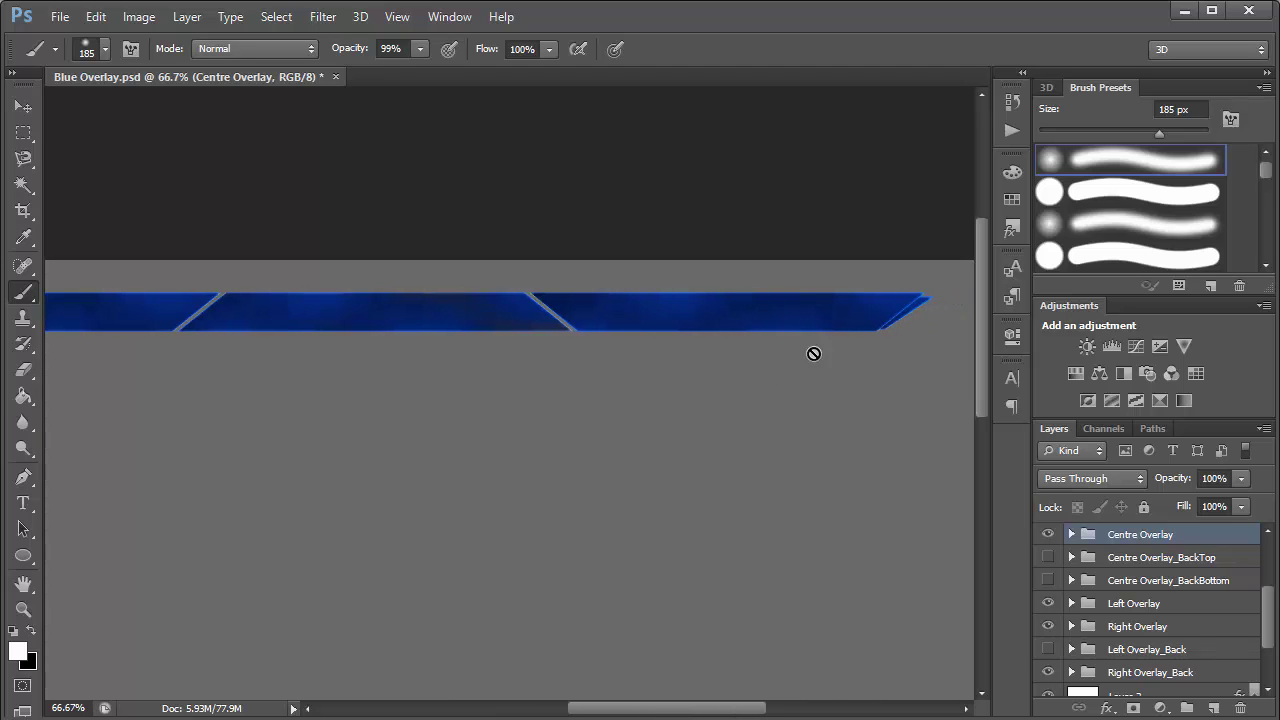
pyautogui.hotkey('ctrl', 't')
pyautogui.moveTo(391, 517); pyautogui.dragTo(389, 466)
pyautogui.hotkey('ctrl', 'z')
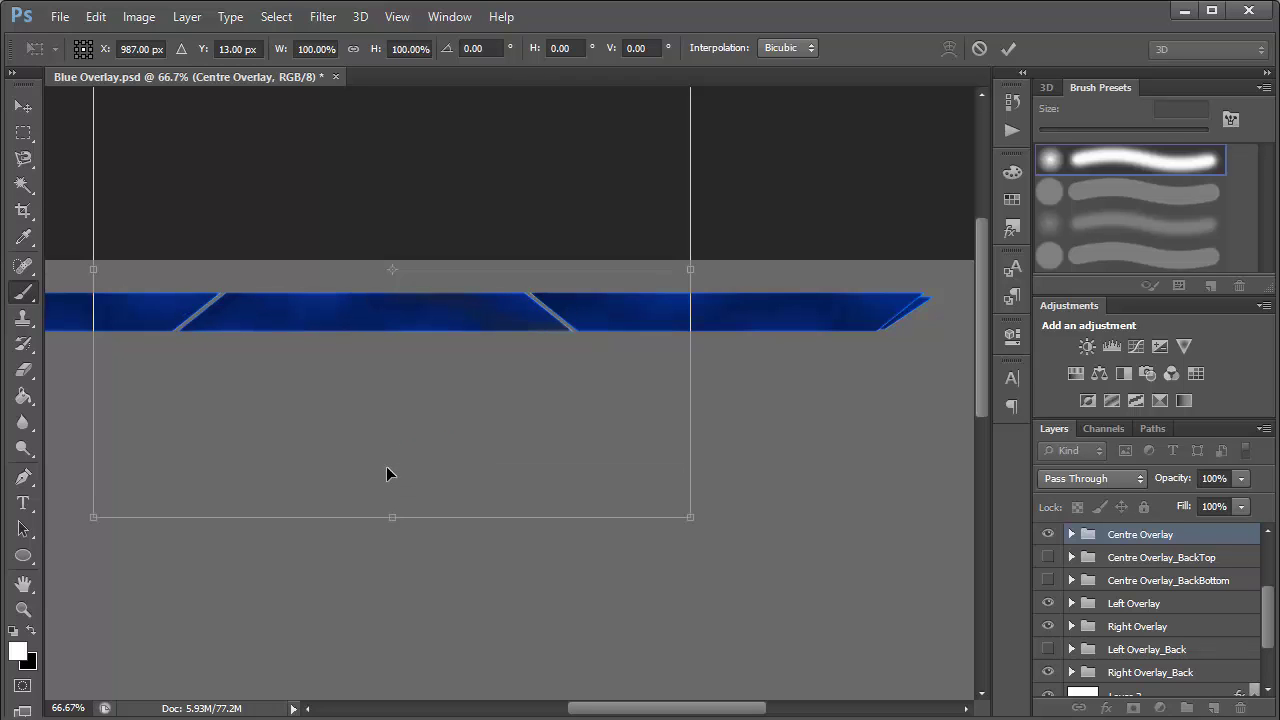
pyautogui.press('Return')
# Step: Show the Left Overlay_Back piece, then test an 87% height squash on the centre bar and cancel it
pyautogui.moveTo(704, 716); pyautogui.dragTo(614, 708)
pyautogui.click(1049, 649)
pyautogui.hotkey('ctrl', 't')
pyautogui.moveTo(806, 517); pyautogui.dragTo(800, 487)
pyautogui.hotkey('ctrl', 'z')
pyautogui.press('Return')
pyautogui.press('b')
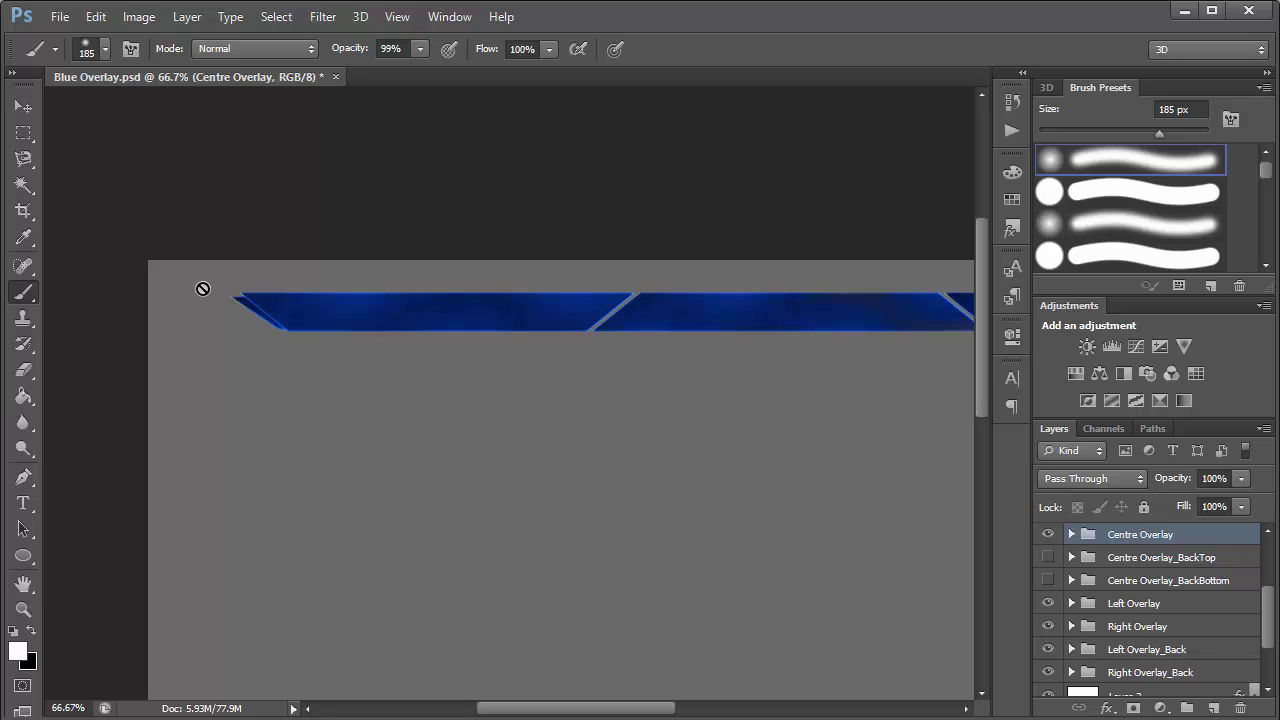
# Step: Turn on both Centre Overlay_BackTop and Centre Overlay_BackBottom pieces
pyautogui.moveTo(1267, 620); pyautogui.dragTo(1261, 609)
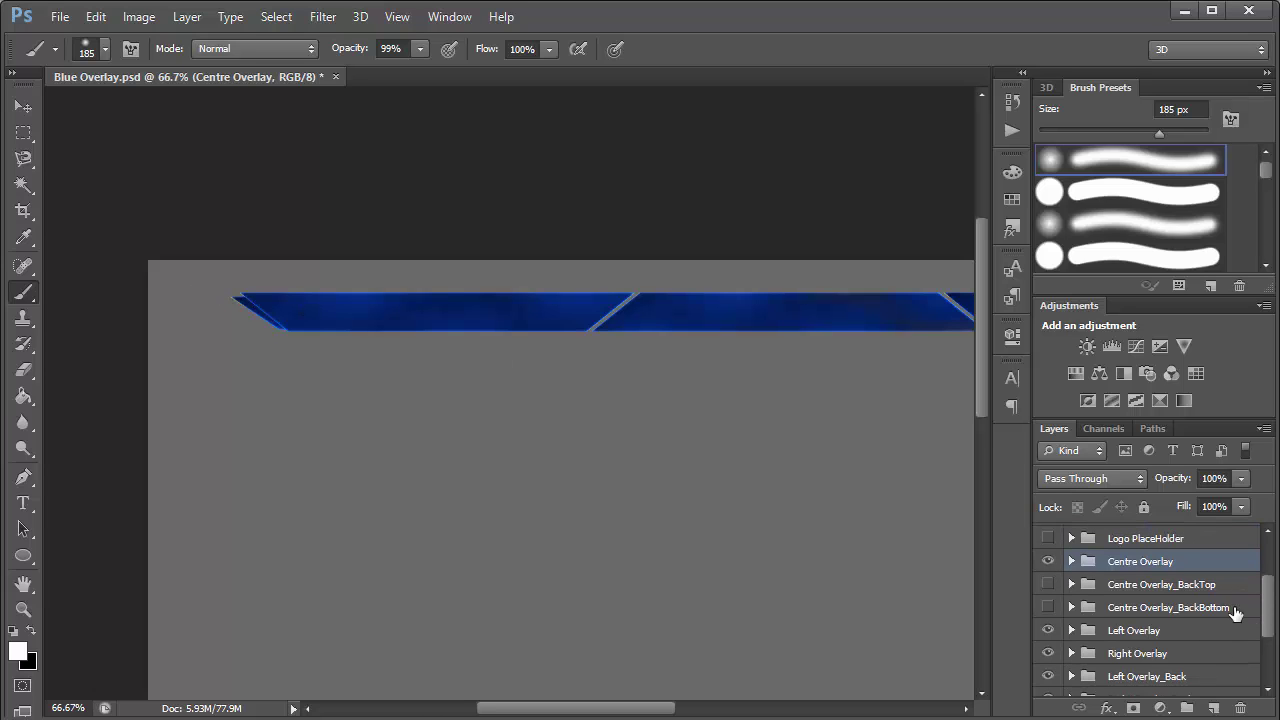
pyautogui.moveTo(613, 716); pyautogui.dragTo(652, 716)
pyautogui.moveTo(1050, 609); pyautogui.dragTo(1048, 584)
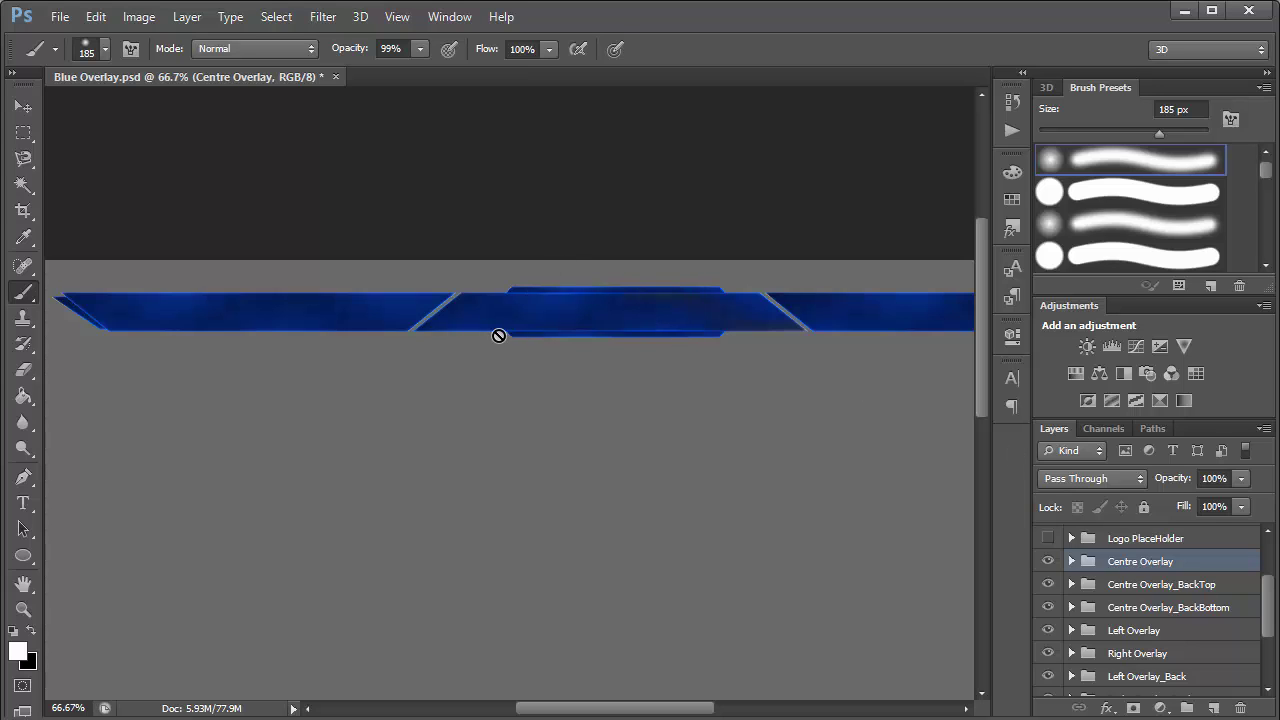
# Step: Toggle Centre Overlay_BackTop and BackBottom off and on to compare, then show the Logo PlaceHolder circle
pyautogui.click(1160, 586)
pyautogui.click(1047, 584)
pyautogui.click(1047, 584)
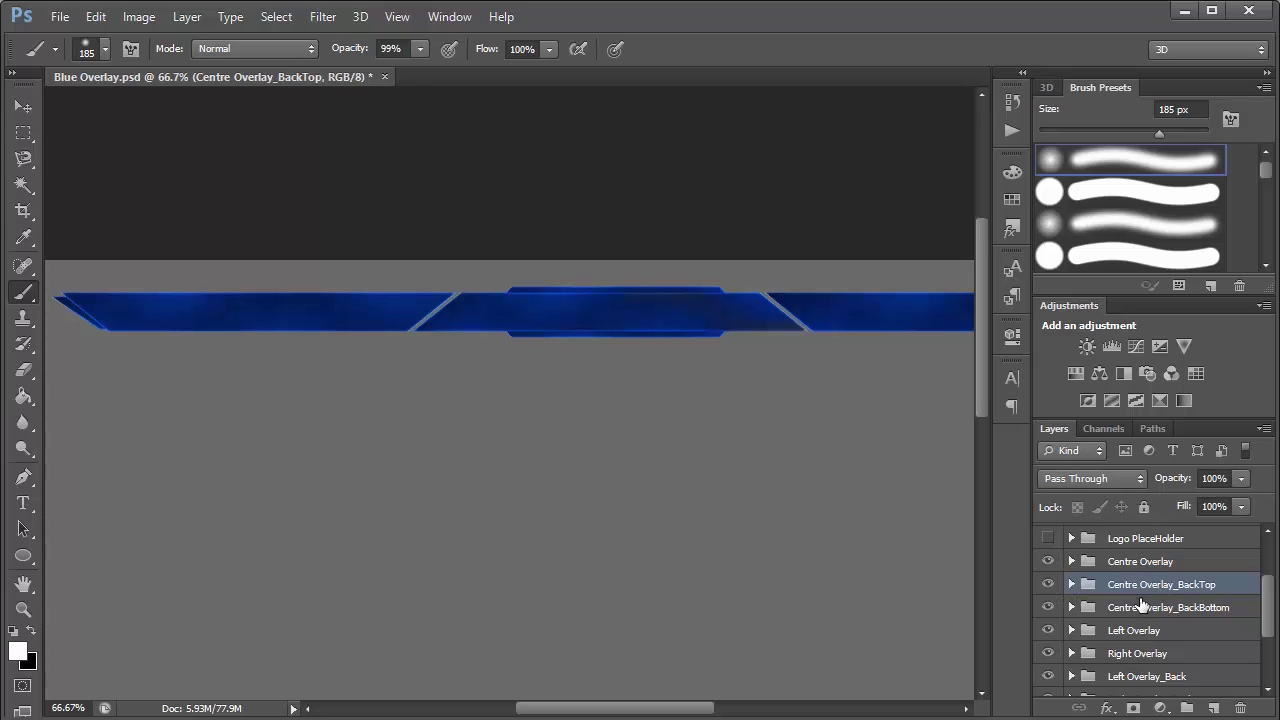
pyautogui.click(1137, 603)
pyautogui.click(1047, 607)
pyautogui.click(1047, 607)
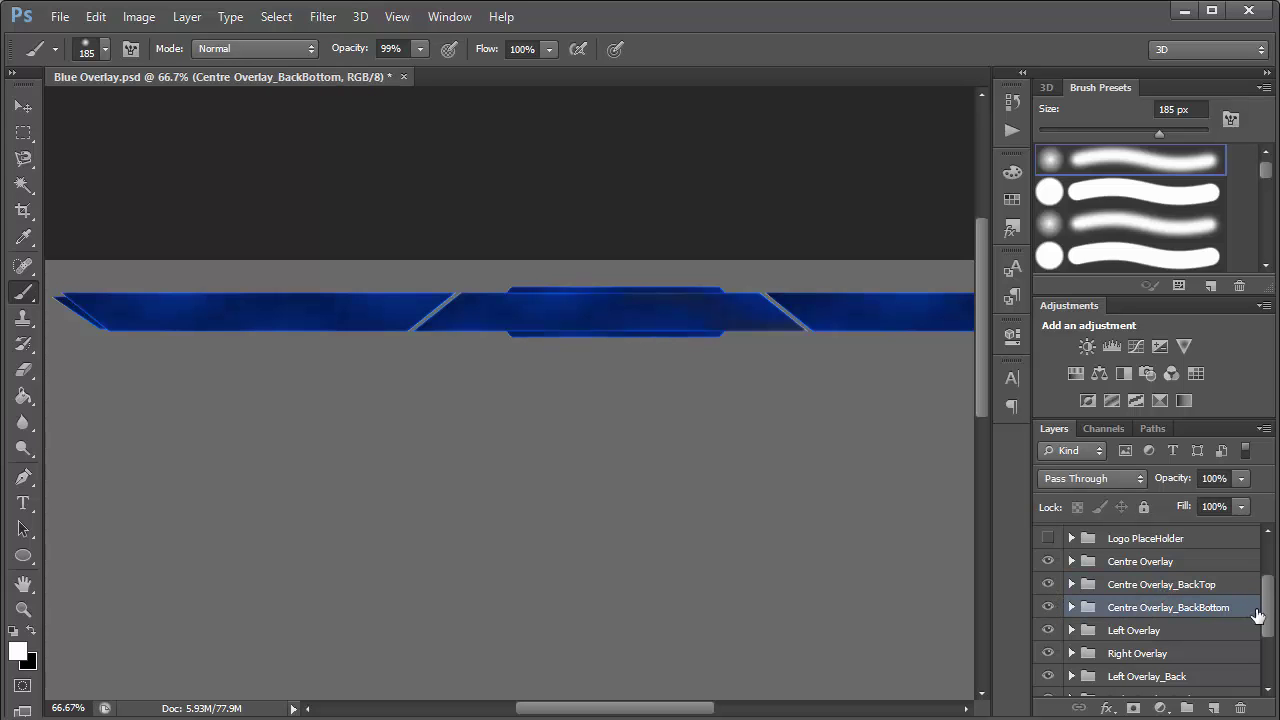
pyautogui.scroll(2, 1194, 589)
pyautogui.click(1047, 601)
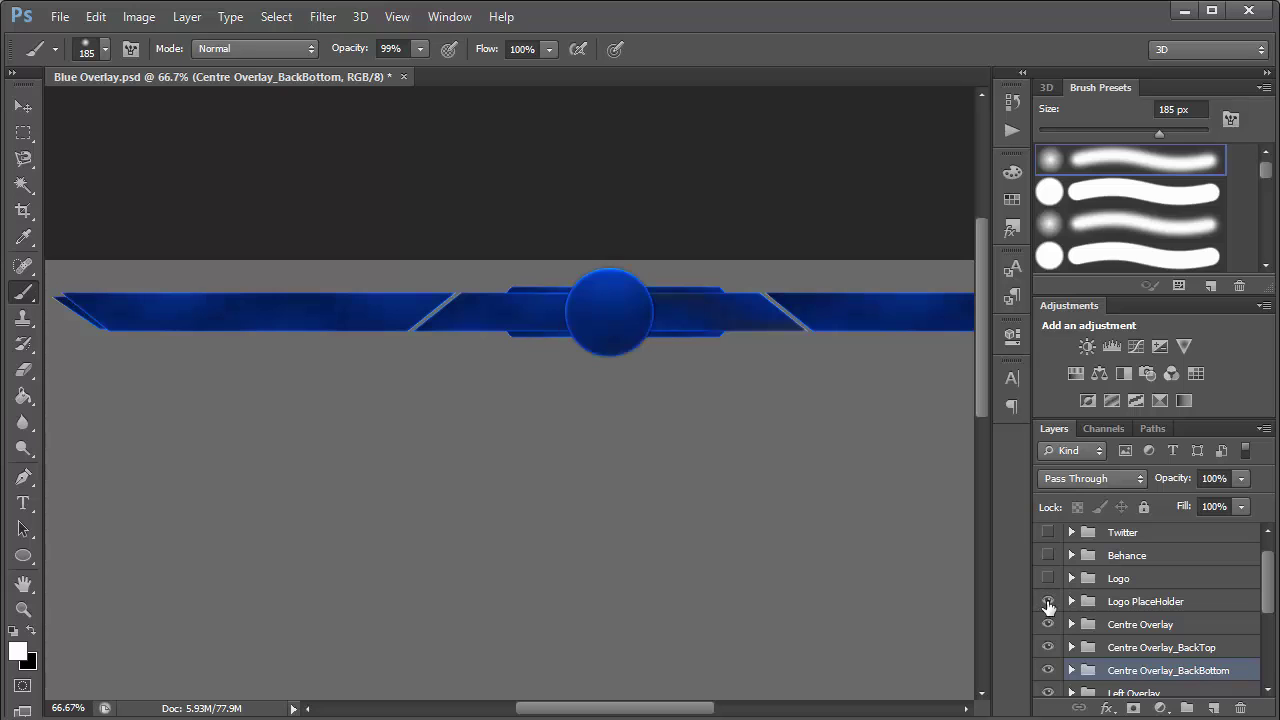
pyautogui.scroll(2, 612, 306)
pyautogui.scroll(3, 617, 300)
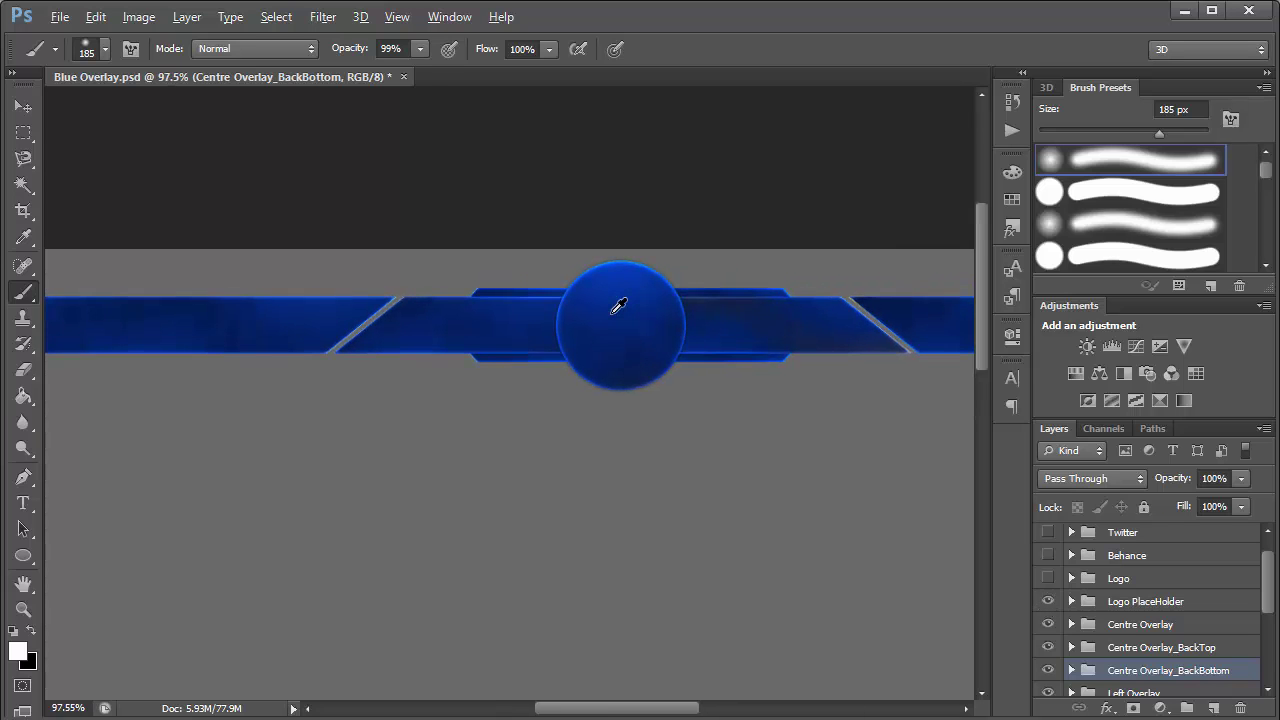
pyautogui.click(1072, 579)
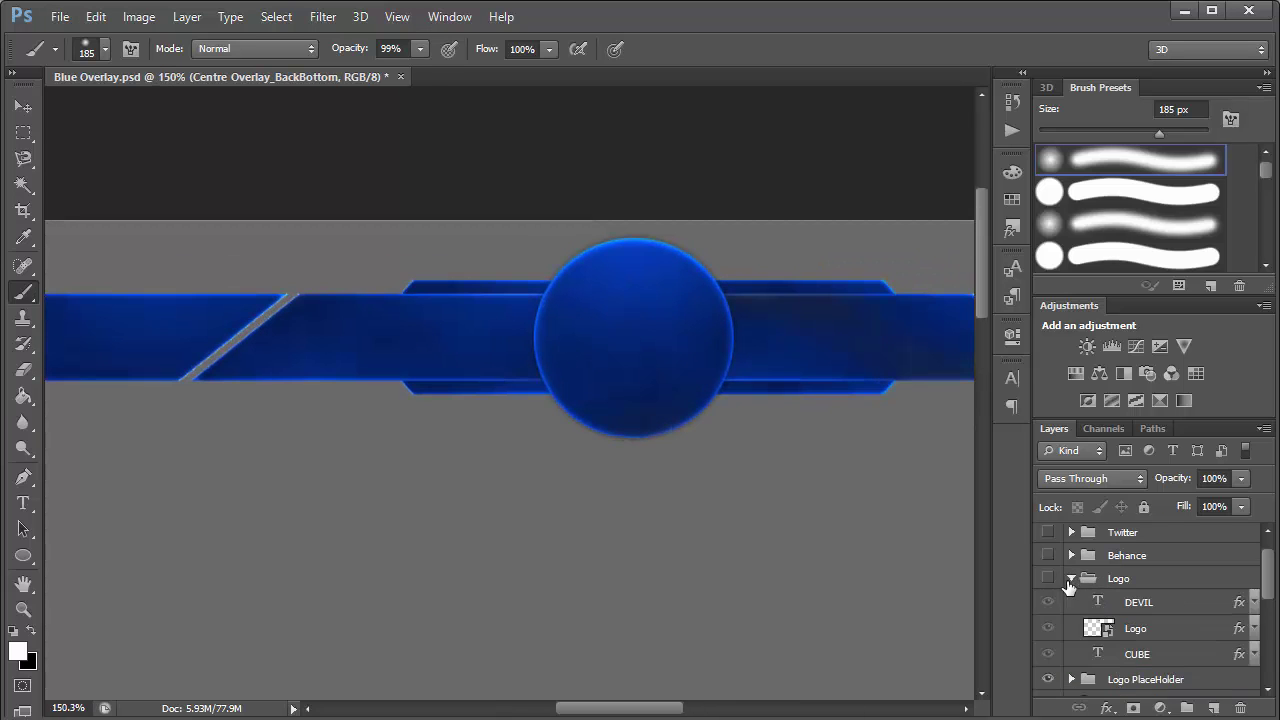
pyautogui.click(1163, 627)
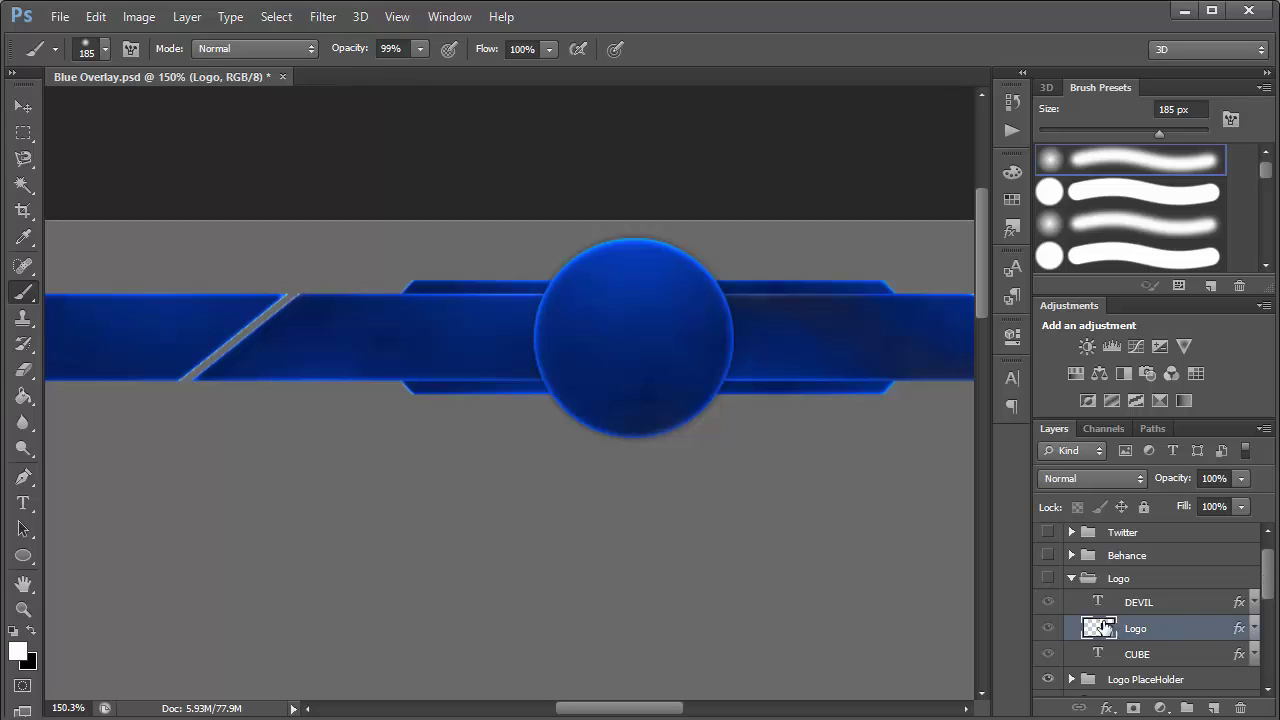
pyautogui.click(1072, 579)
pyautogui.click(1072, 601)
pyautogui.scroll(-3, 1192, 589)
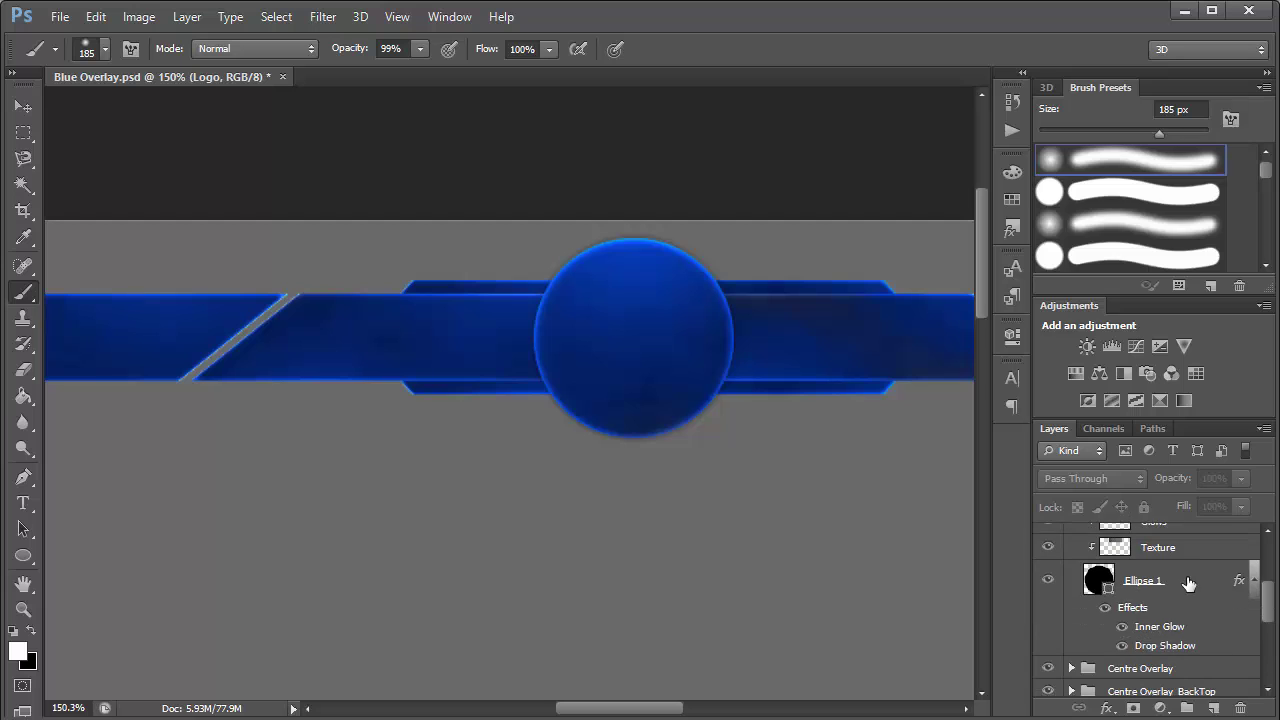
pyautogui.scroll(1, 1258, 614)
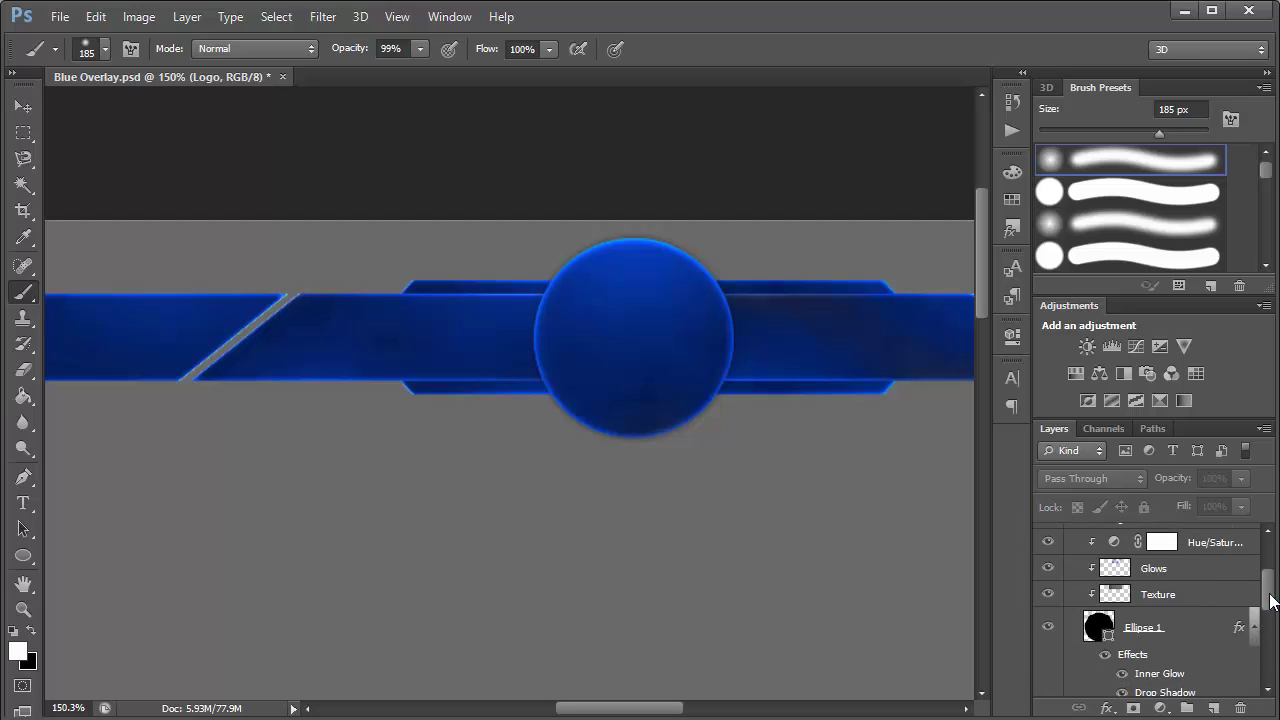
pyautogui.click(1178, 627)
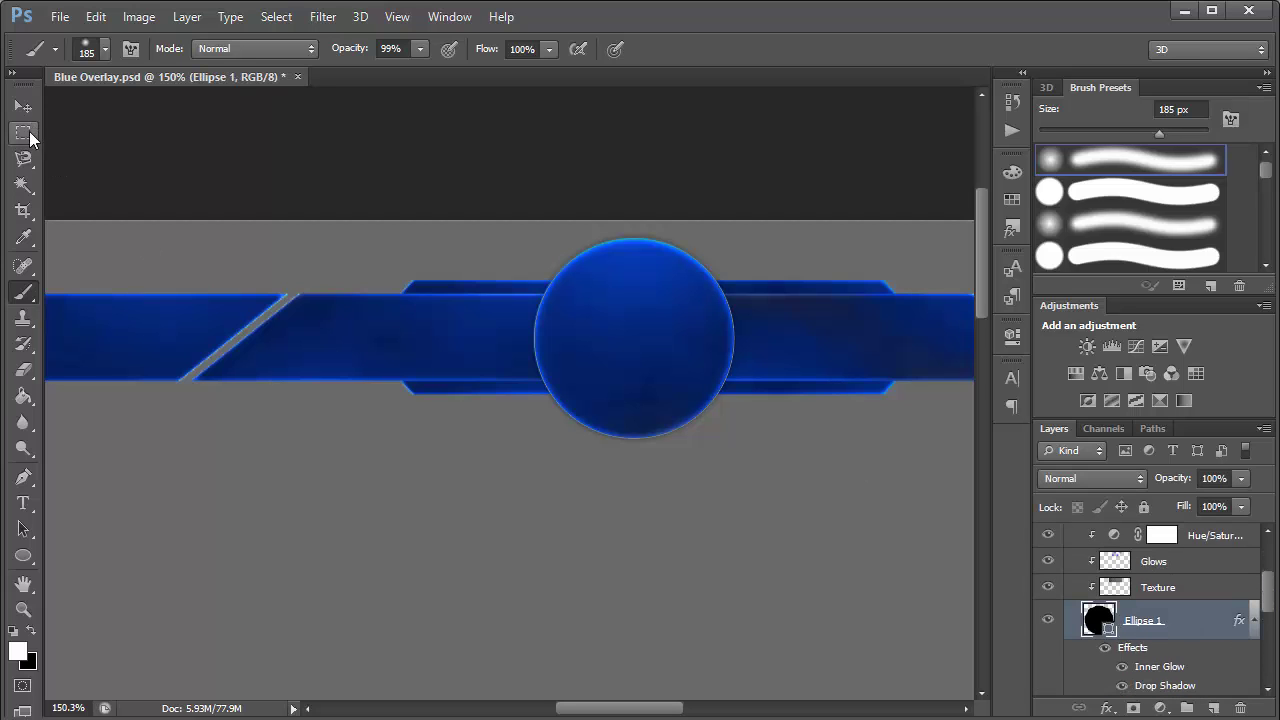
pyautogui.click(24, 557)
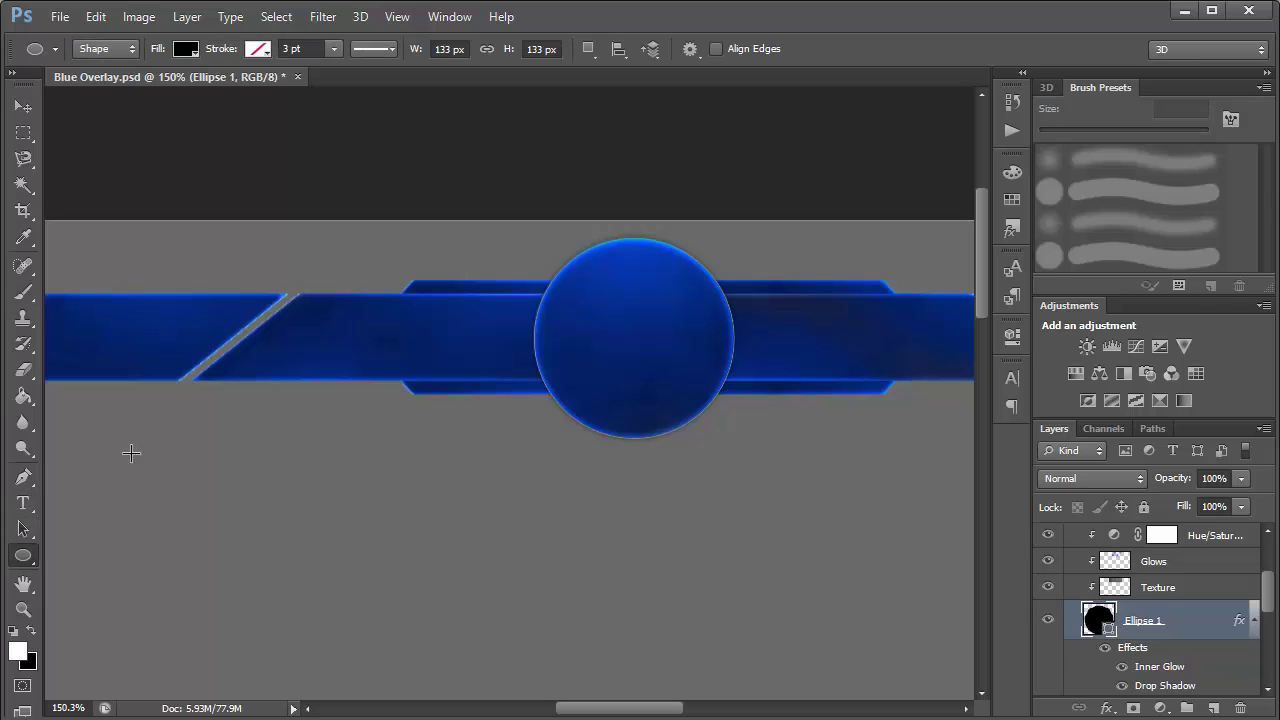
pyautogui.rightClick(24, 557)
pyautogui.click(109, 594)
pyautogui.moveTo(411, 433); pyautogui.dragTo(514, 536)
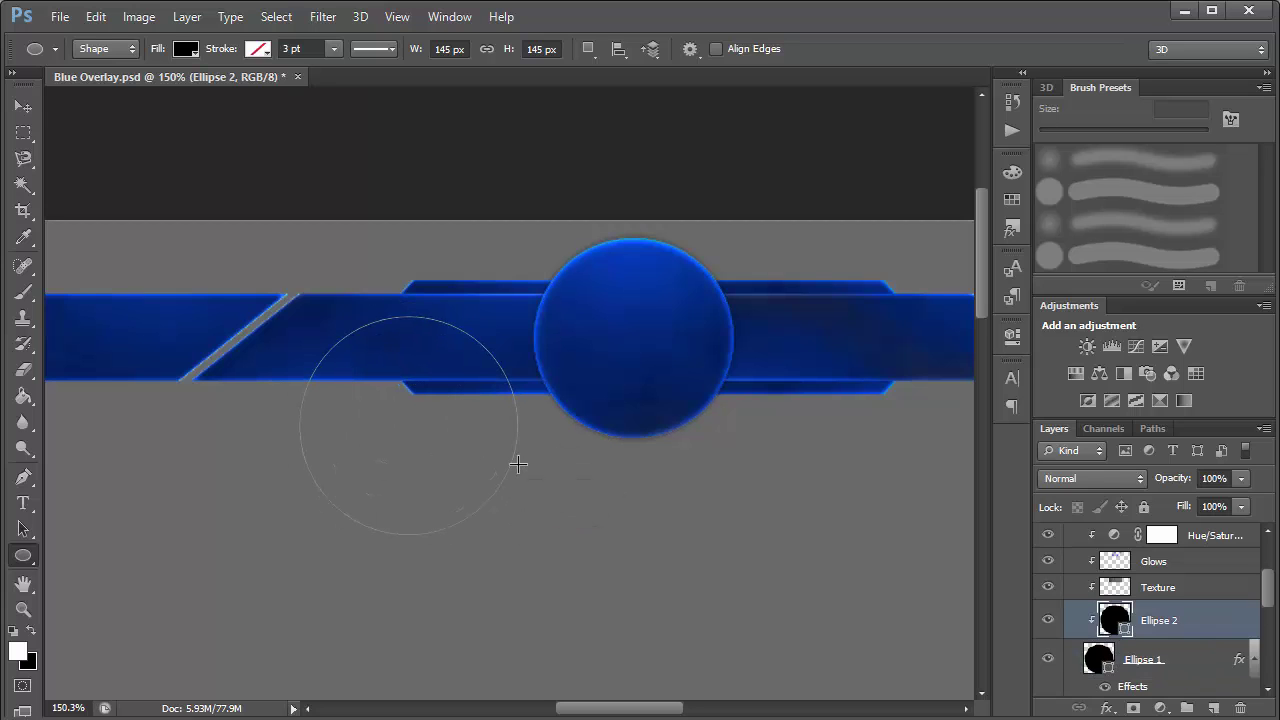
pyautogui.hotkey('ctrl', 'z')
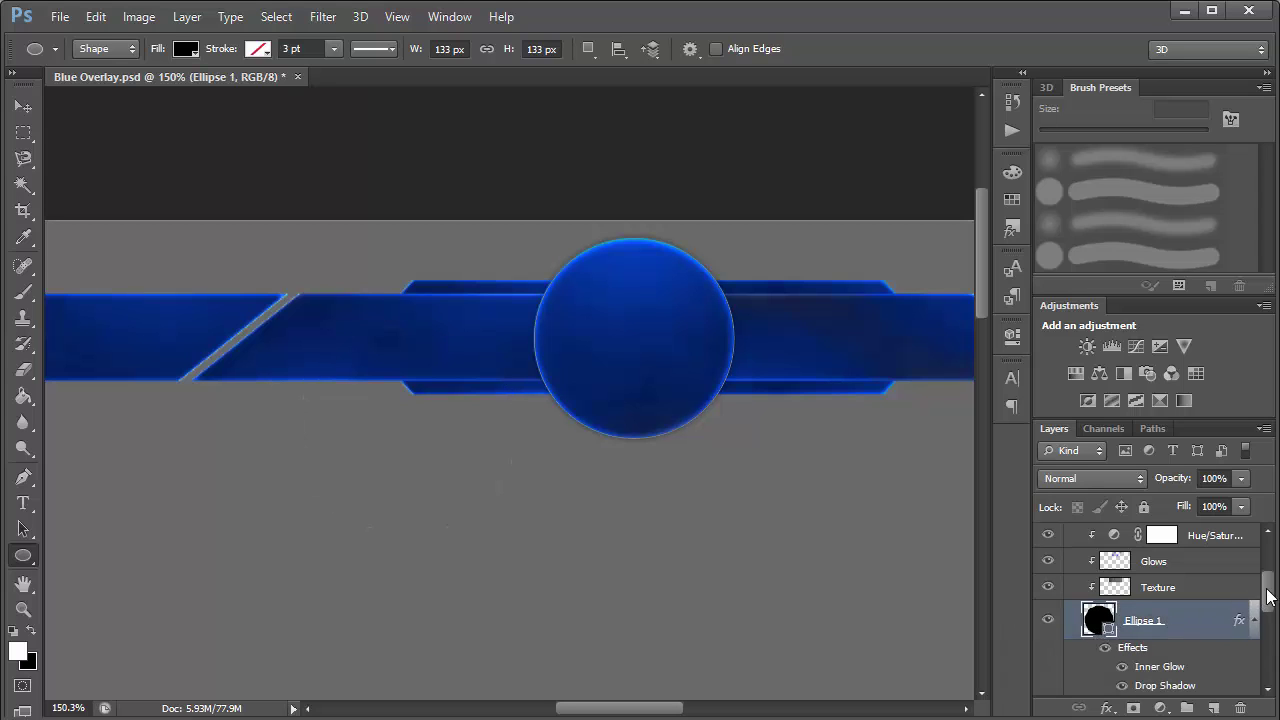
pyautogui.scroll(-3, 1265, 600)
pyautogui.click(1068, 597)
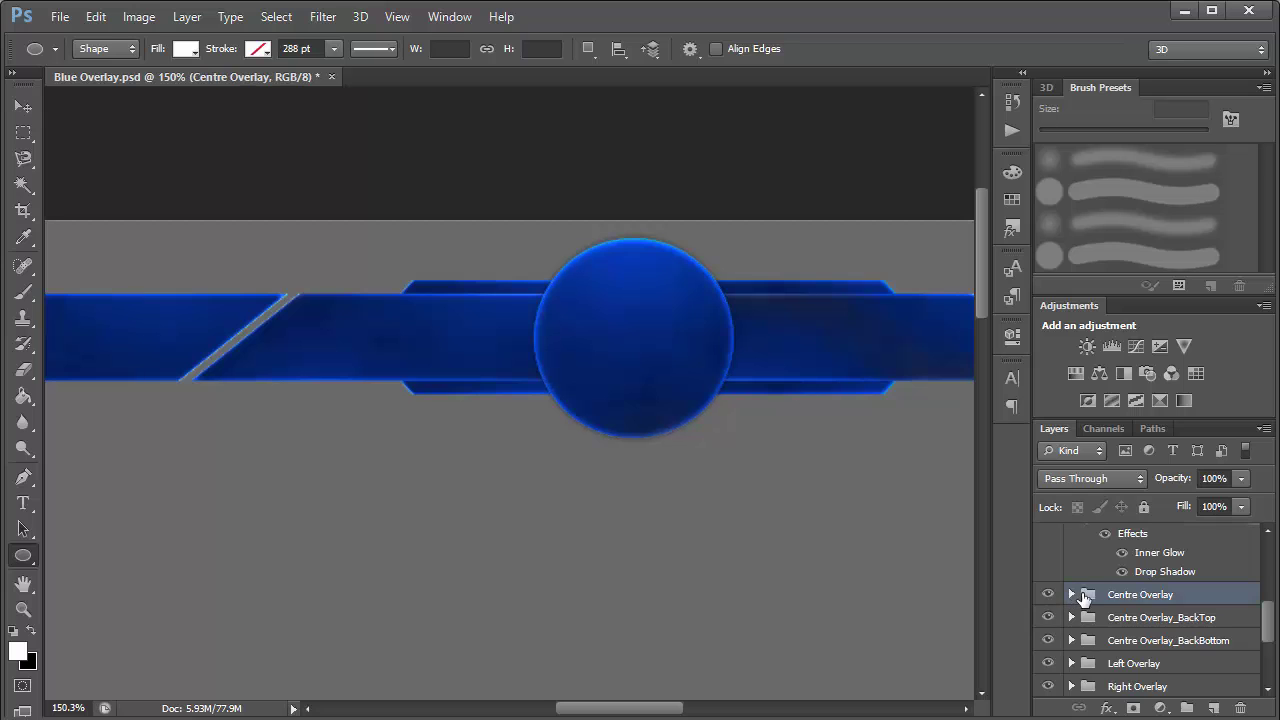
pyautogui.click(1072, 595)
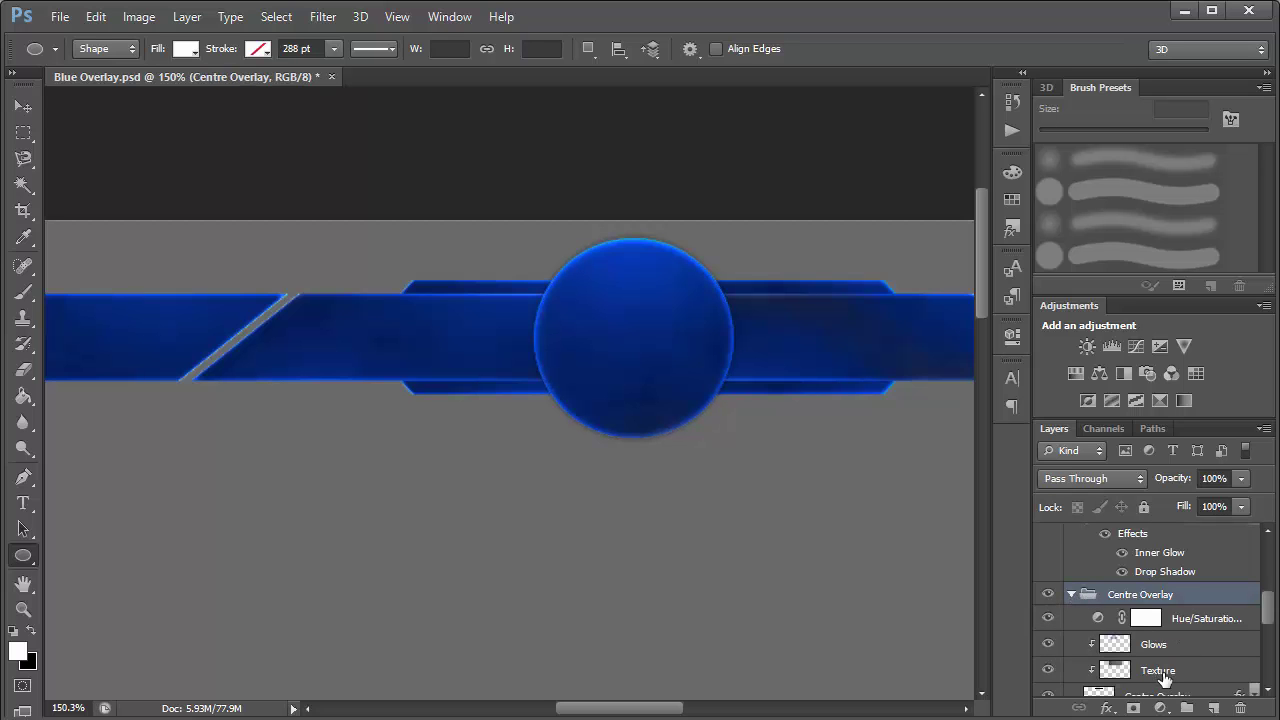
pyautogui.scroll(-2, 1272, 618)
pyautogui.rightClick(1210, 668)
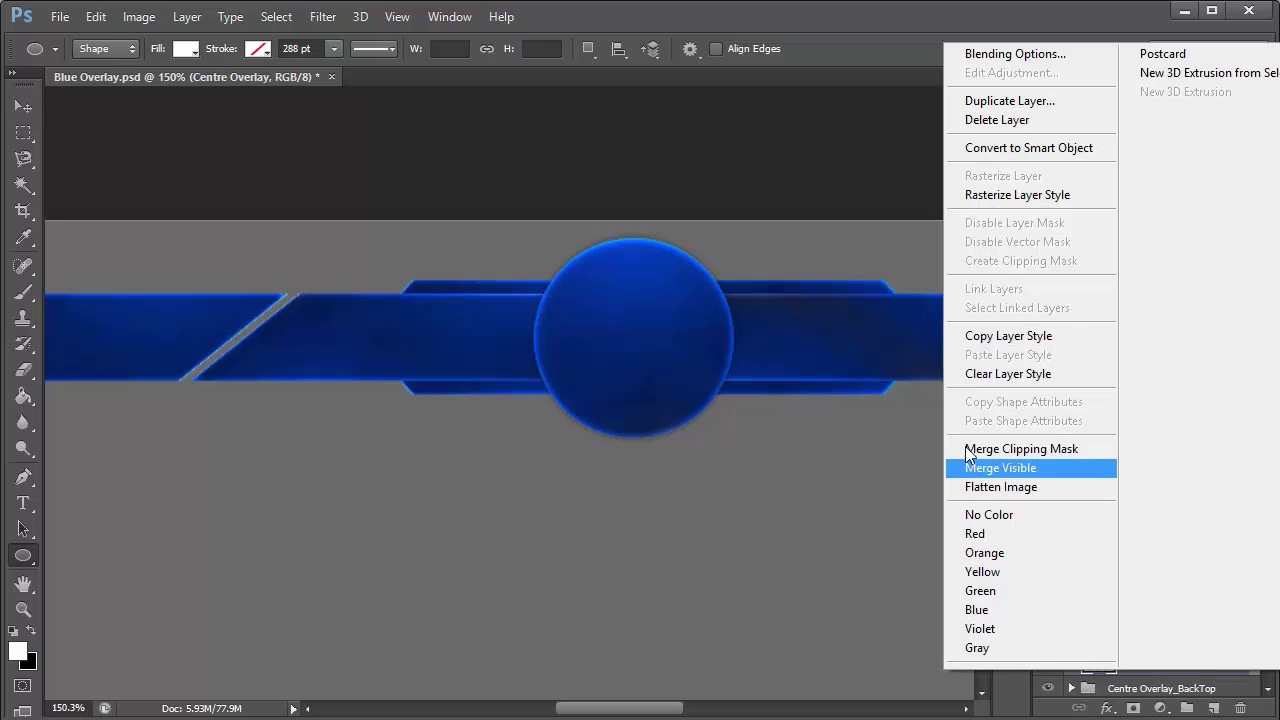
pyautogui.click(1000, 335)
pyautogui.scroll(3, 1235, 600)
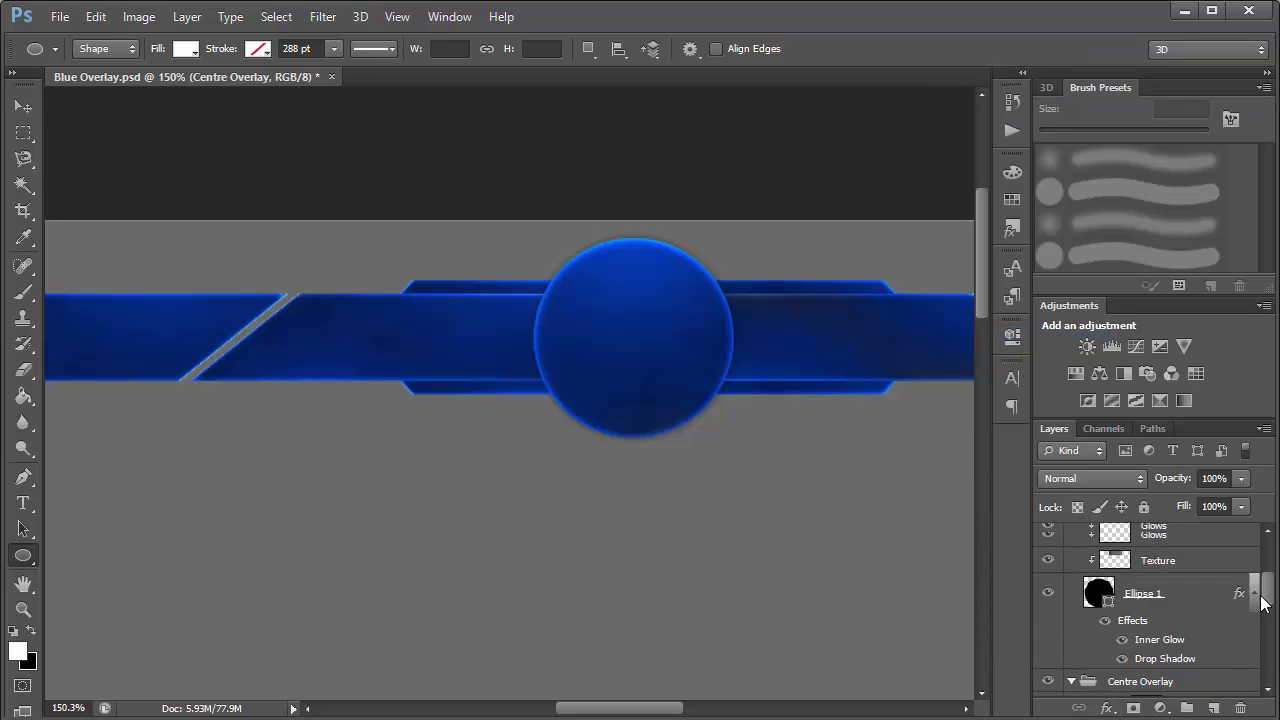
pyautogui.click(1220, 630)
pyautogui.rightClick(1220, 630)
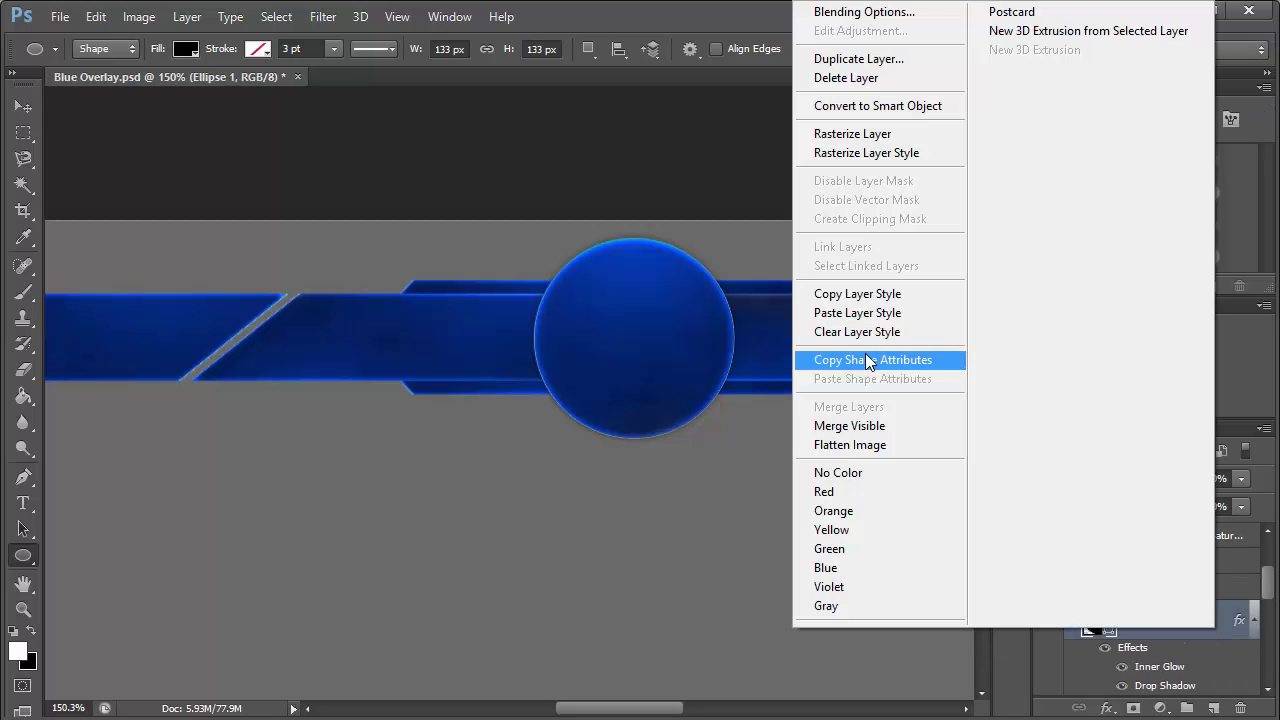
pyautogui.click(623, 612)
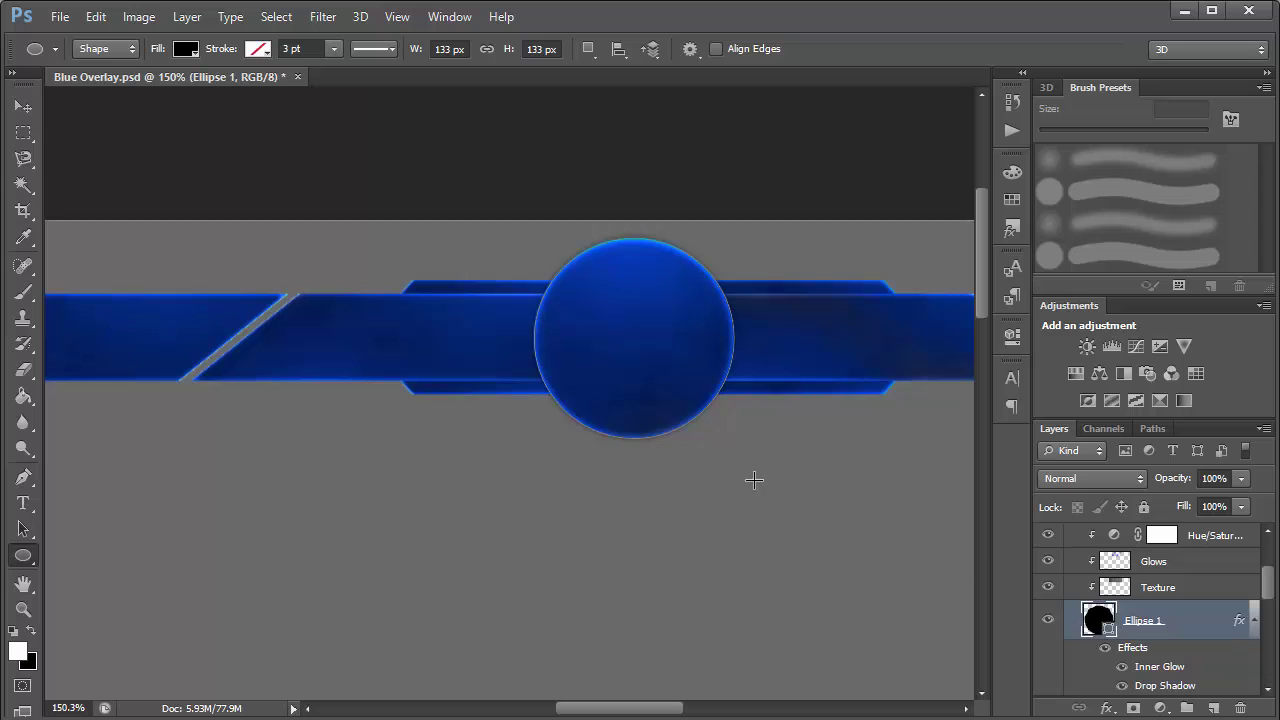
pyautogui.click(23, 106)
pyautogui.click(1253, 621)
pyautogui.scroll(2, 1255, 615)
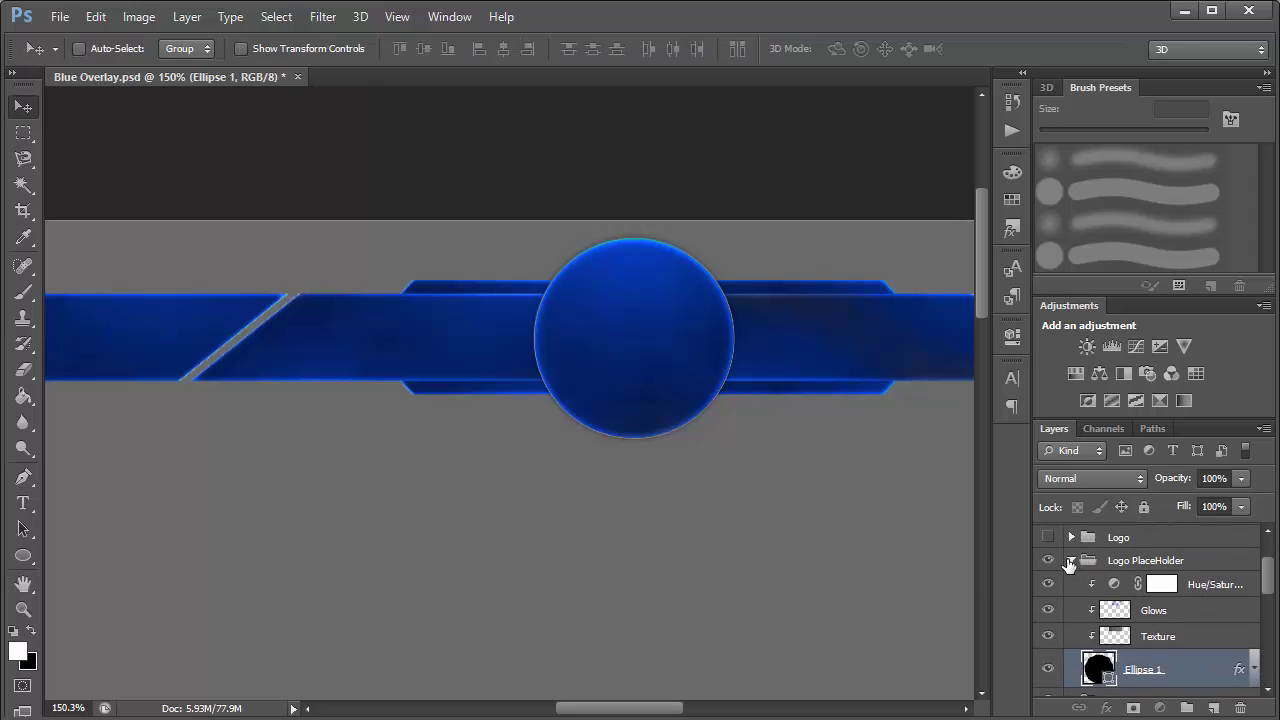
# Step: Collapse Logo PlaceHolder, then show and expand the Logo group
pyautogui.click(1070, 561)
pyautogui.click(1048, 538)
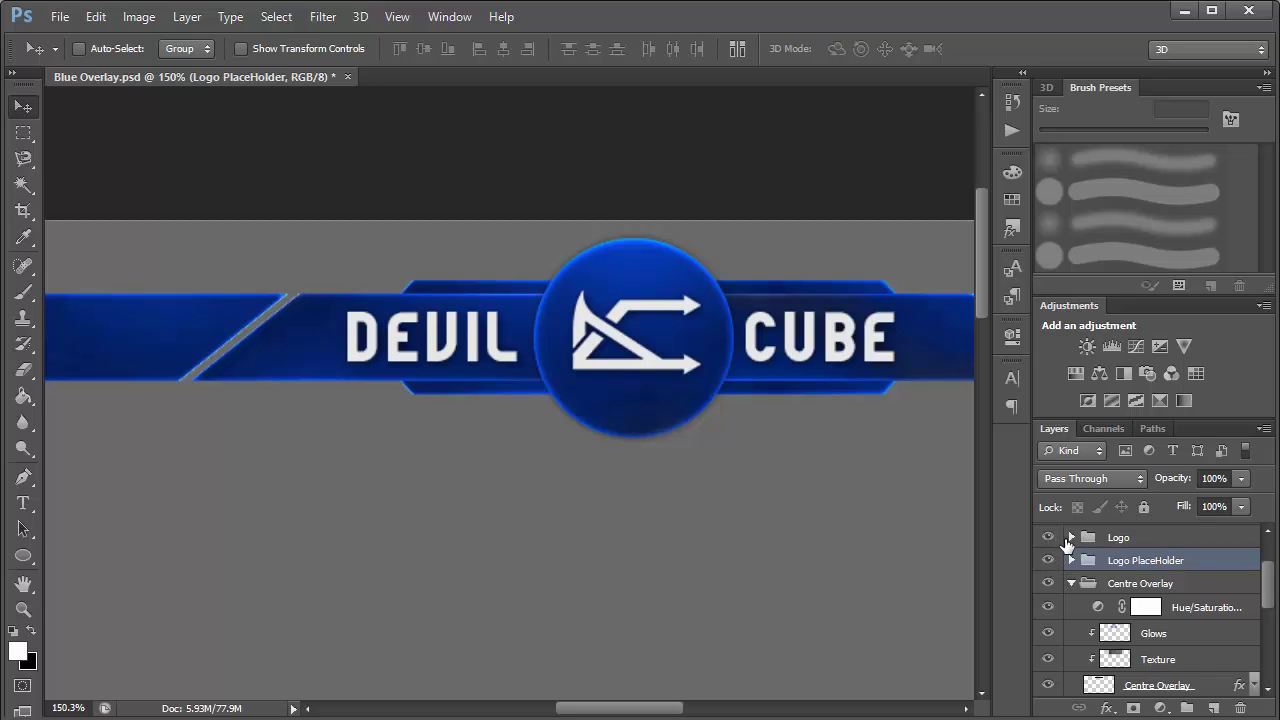
pyautogui.click(1066, 543)
pyautogui.click(1070, 538)
# Step: Review the Logo layer's Color Overlay colour and Drop Shadow settings, keeping them unchanged, and apply
pyautogui.doubleClick(1157, 587)
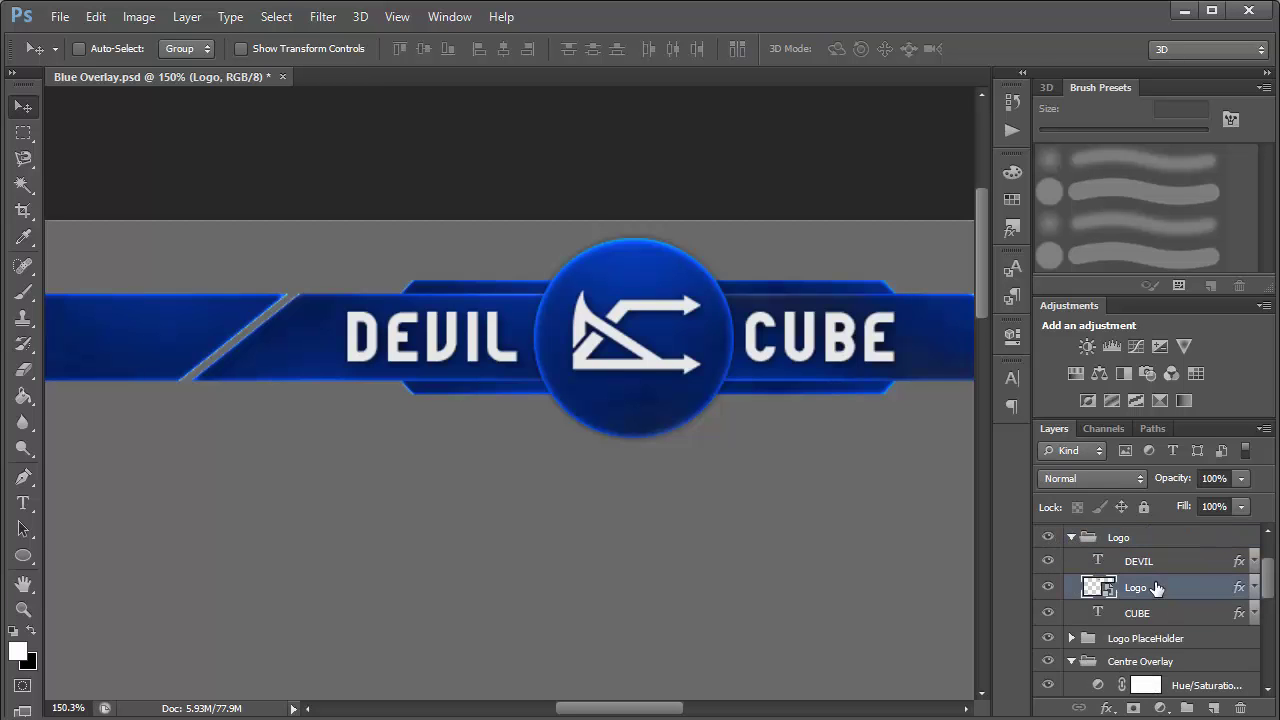
pyautogui.click(523, 361)
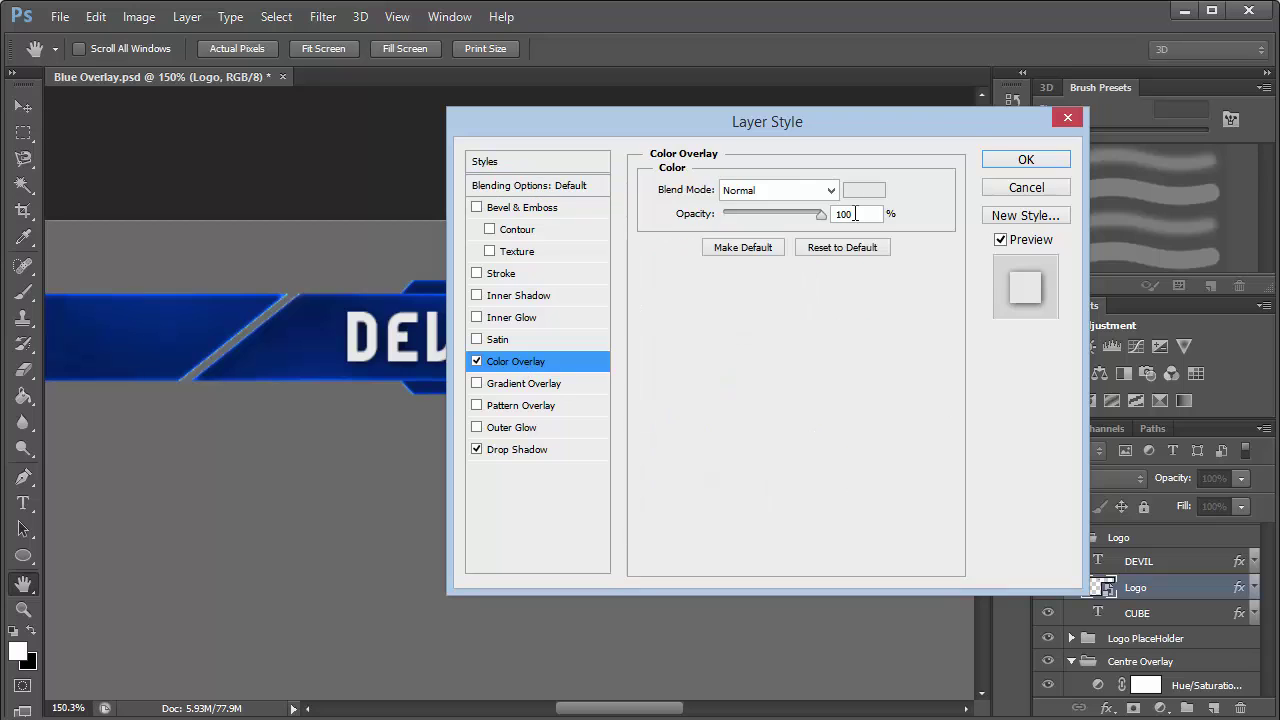
pyautogui.click(851, 193)
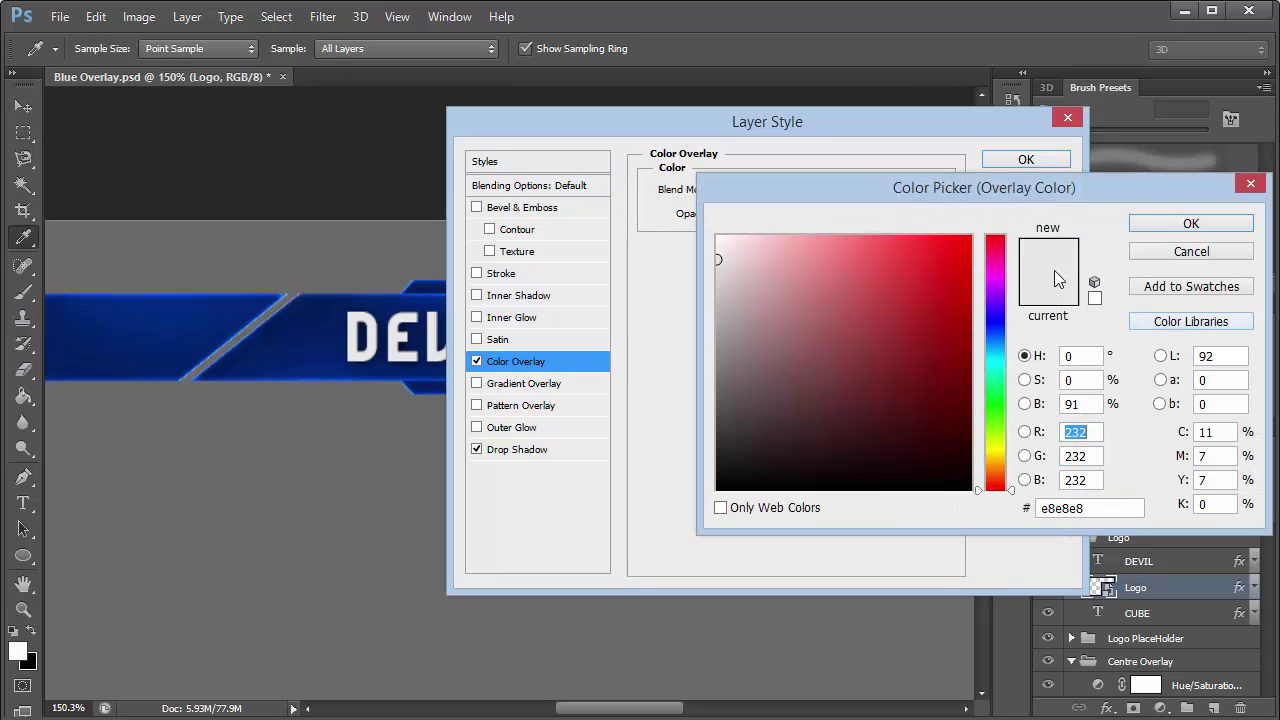
pyautogui.click(1140, 222)
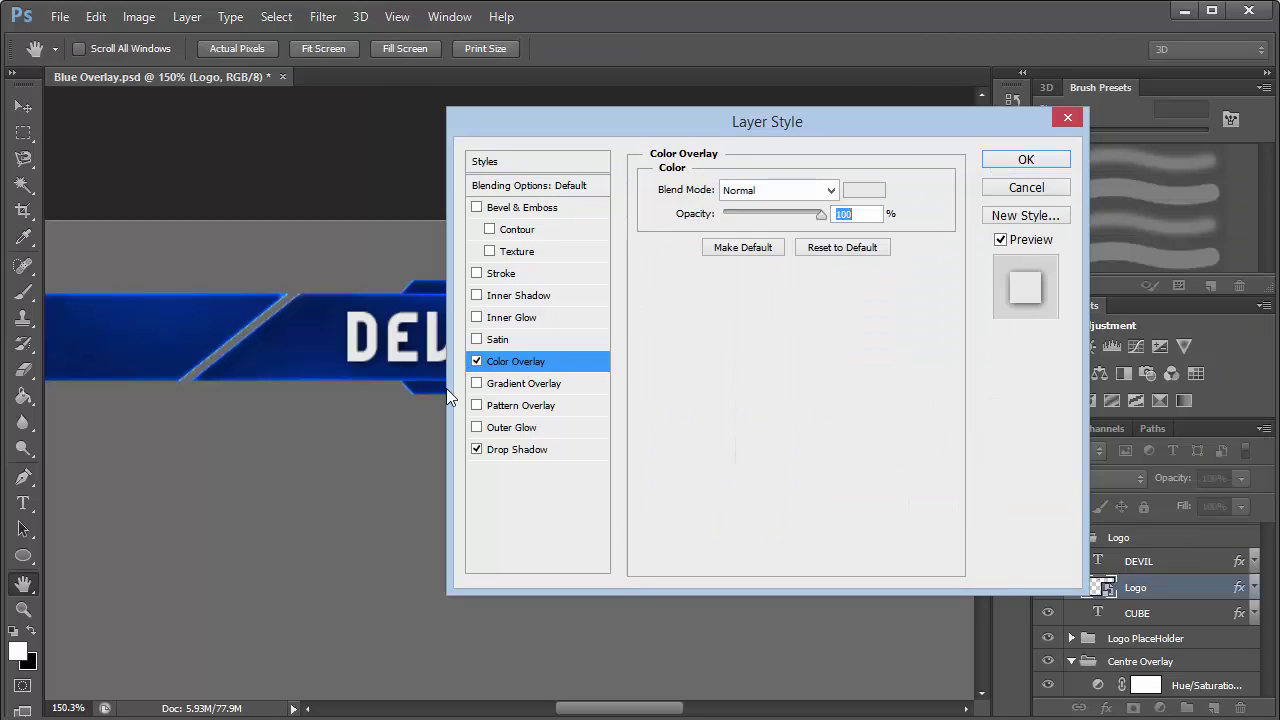
pyautogui.click(517, 450)
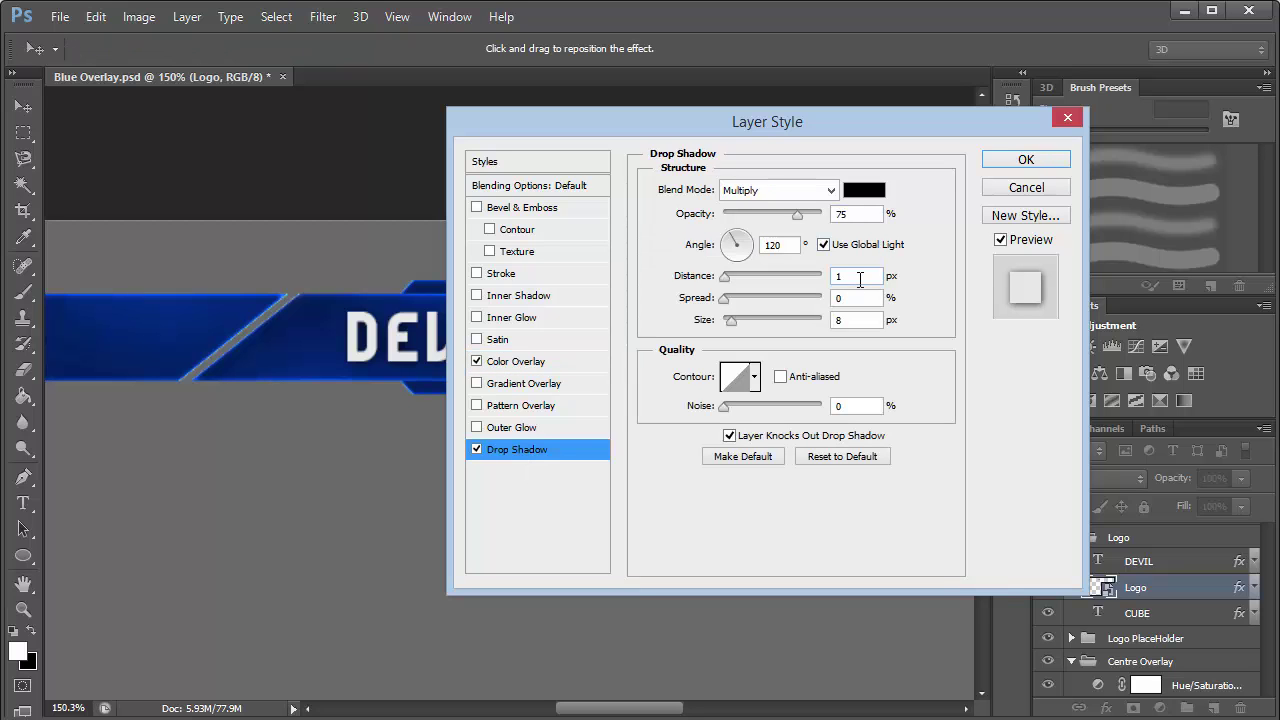
pyautogui.click(1034, 163)
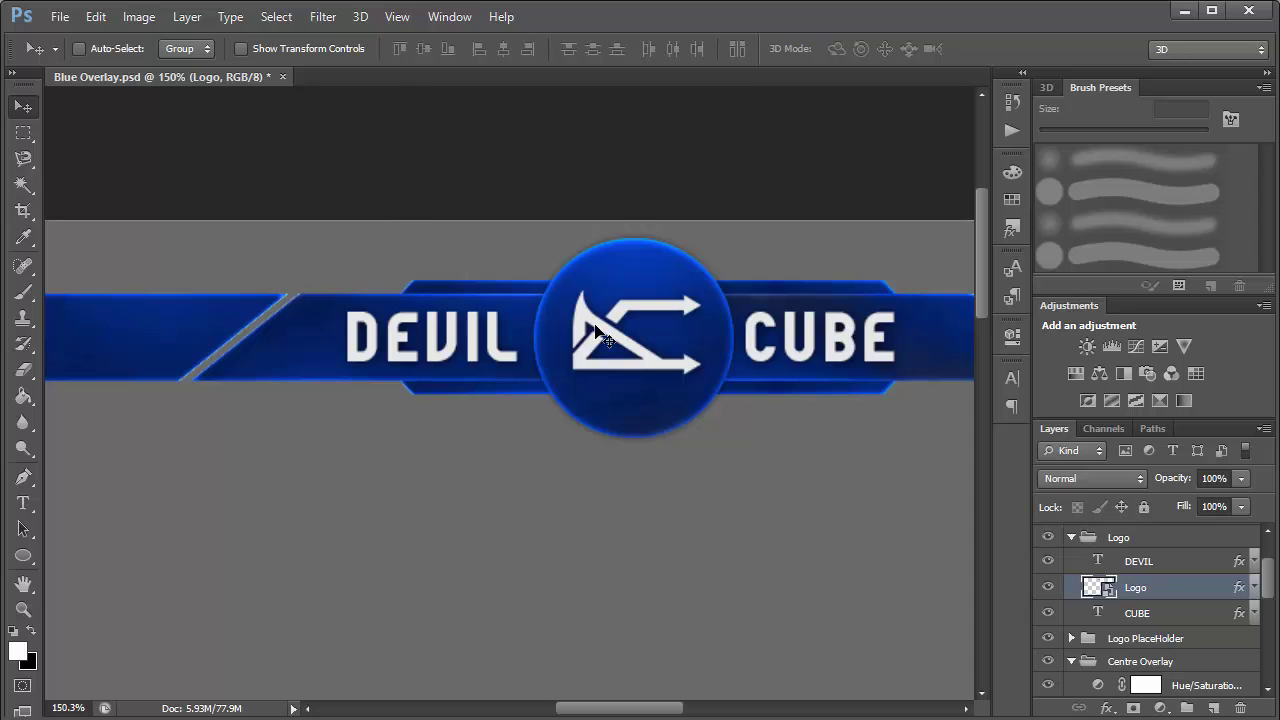
pyautogui.click(1137, 563)
pyautogui.moveTo(492, 318); pyautogui.dragTo(445, 325)
pyautogui.hotkey('ctrl', 'z')
pyautogui.press('t')
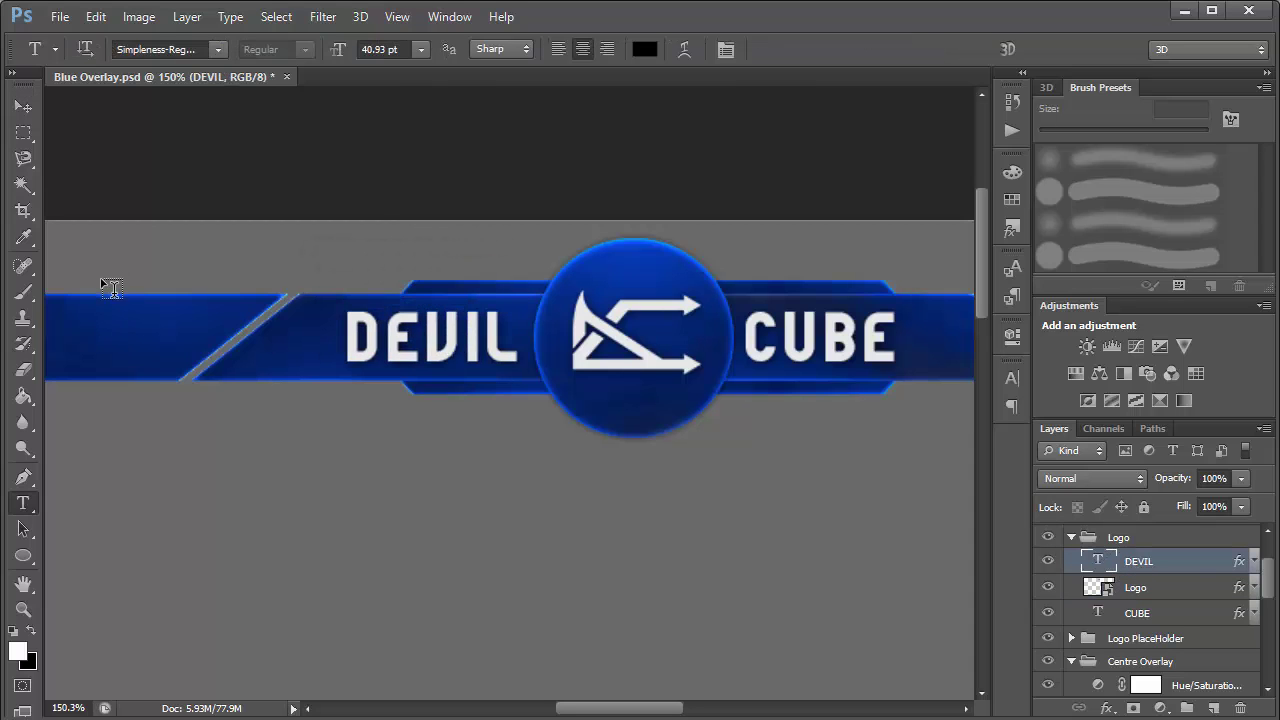
pyautogui.click(242, 481)
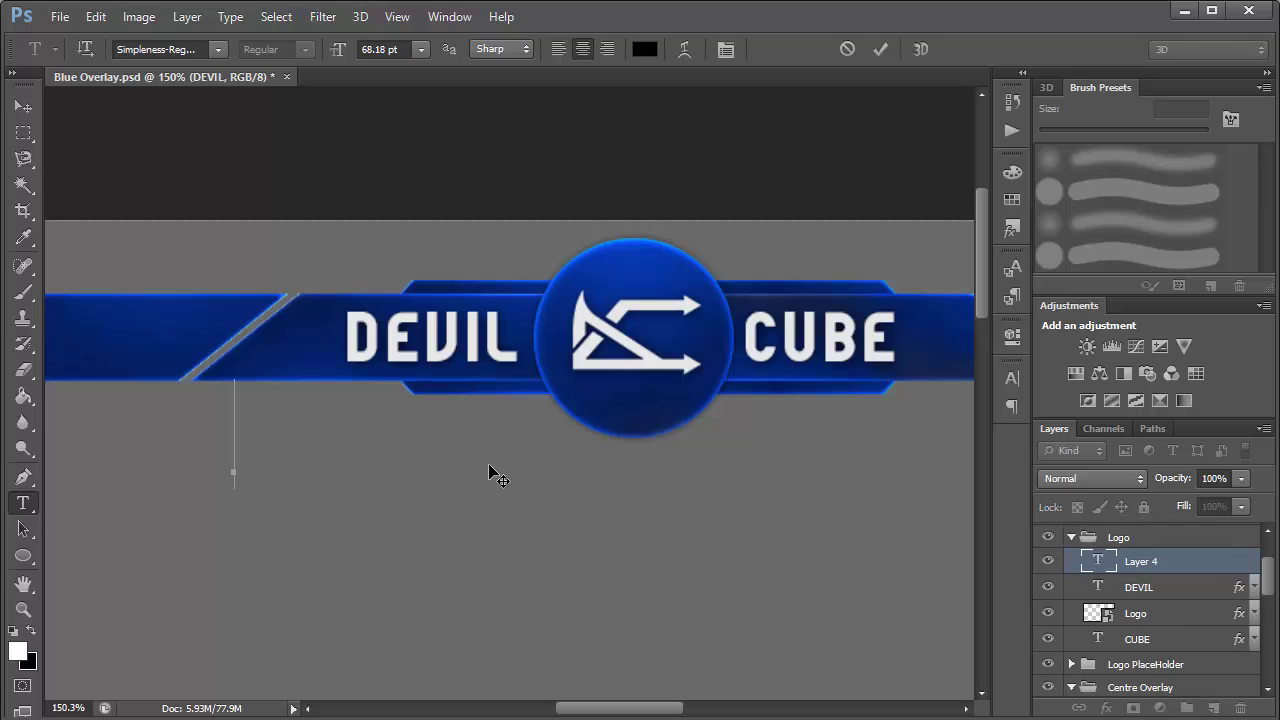
pyautogui.write('asjkosja')
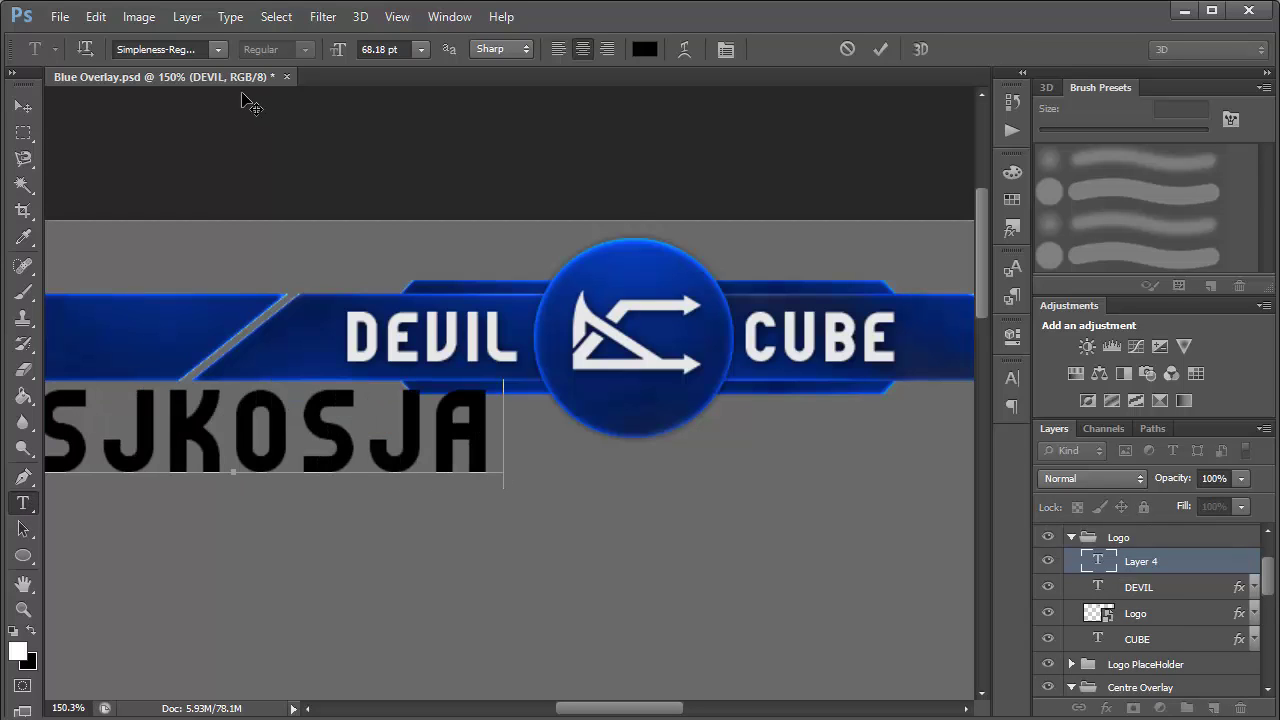
pyautogui.hotkey('ctrl', 'a')
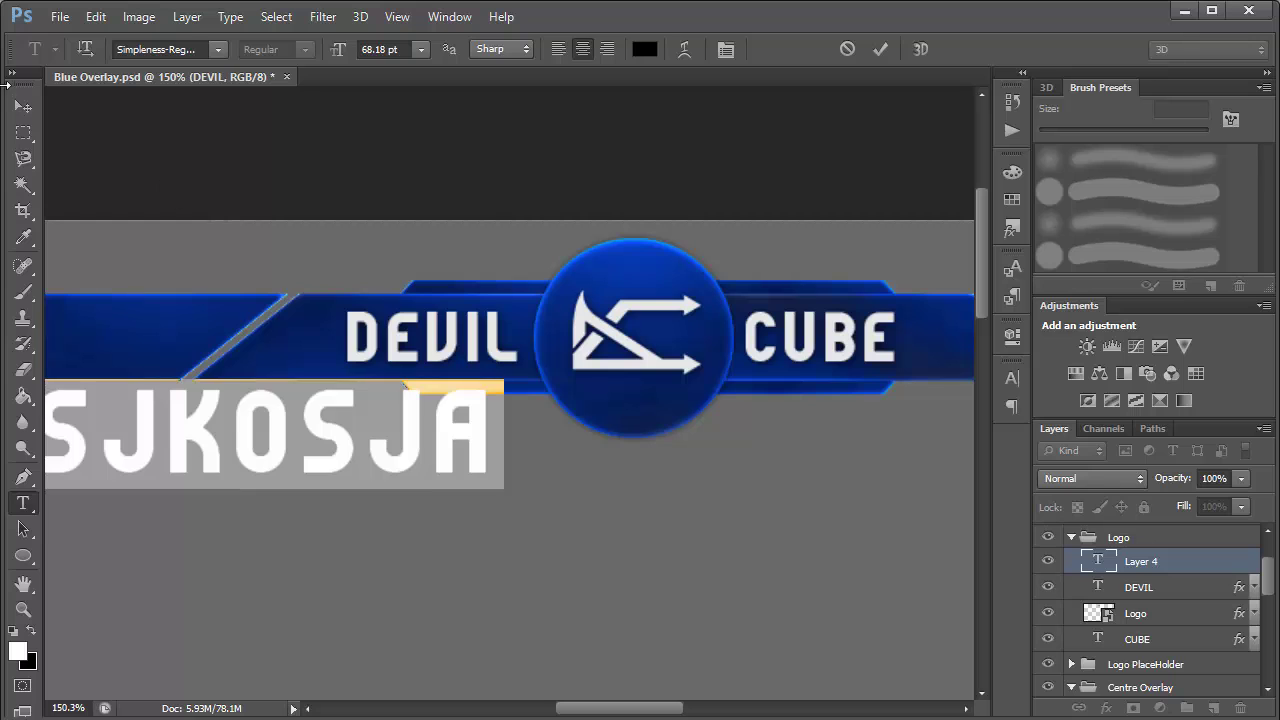
pyautogui.click(23, 106)
pyautogui.press('Delete')
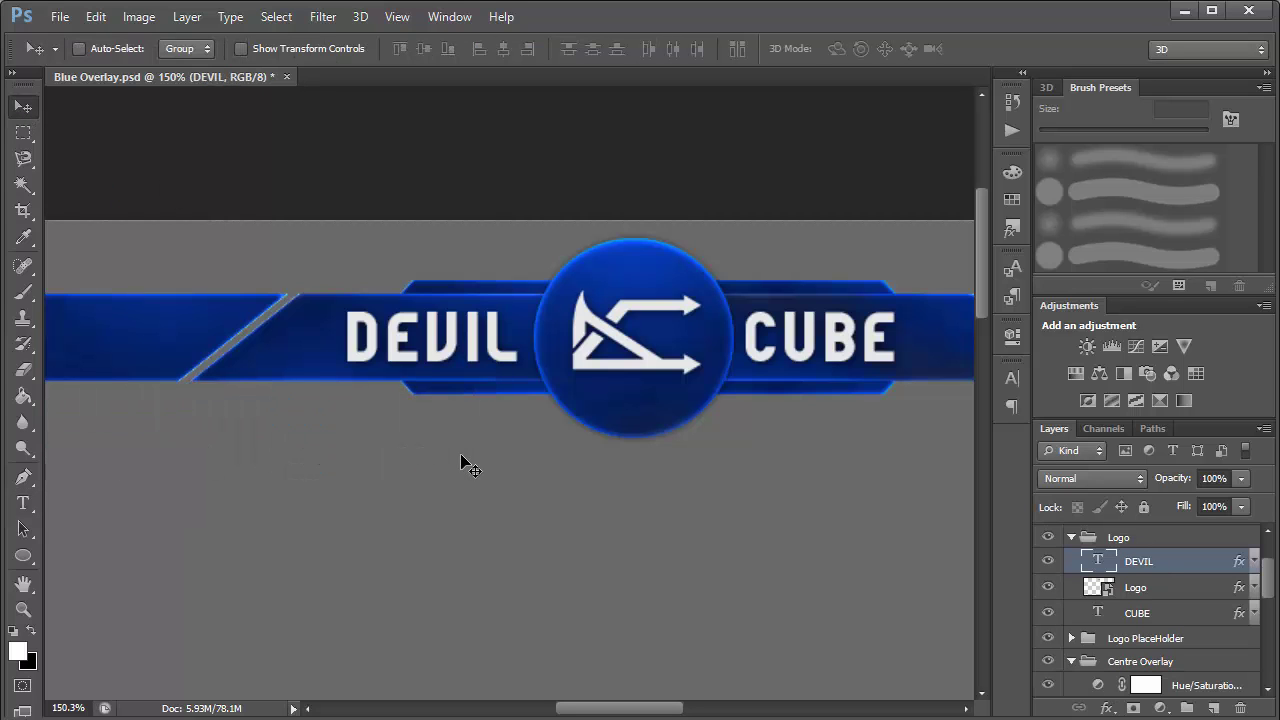
pyautogui.moveTo(1268, 580); pyautogui.dragTo(1271, 567)
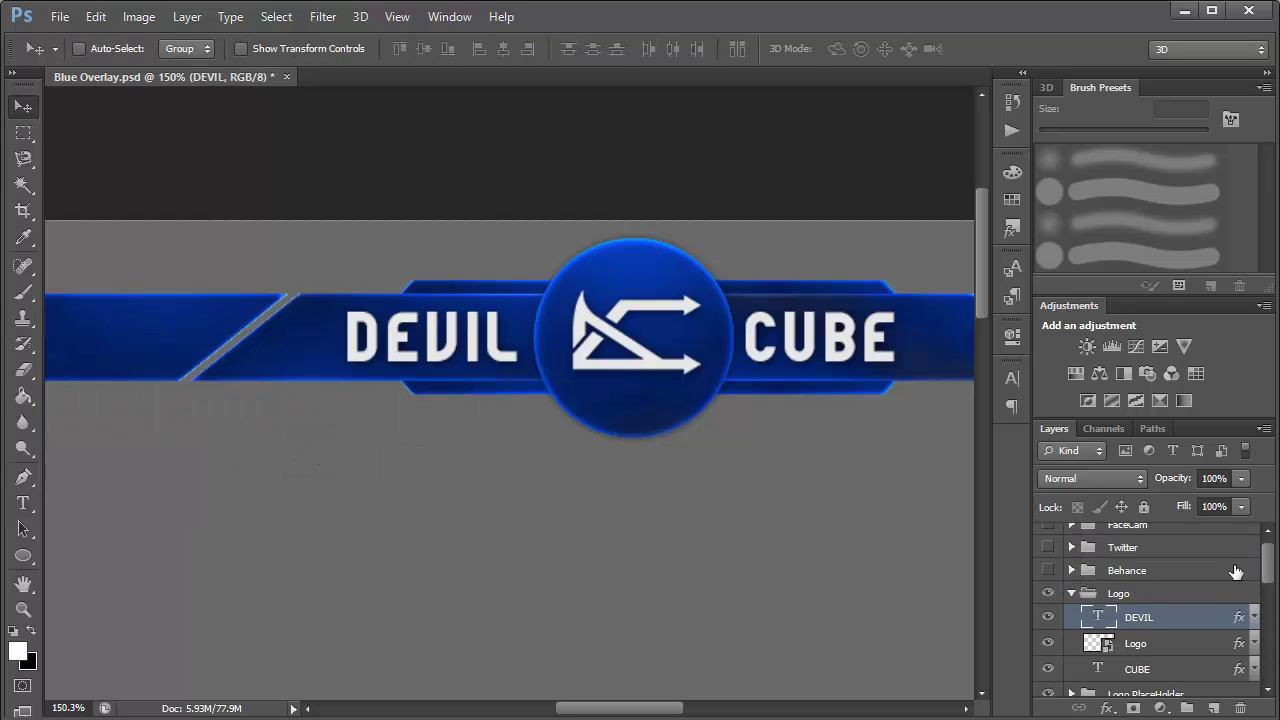
# Step: Show the Twitter and Behance side banners with FaceCam left hidden, and fit the whole banner on screen
pyautogui.click(1071, 594)
pyautogui.scroll(1, 1267, 588)
pyautogui.moveTo(1048, 582); pyautogui.dragTo(1048, 535)
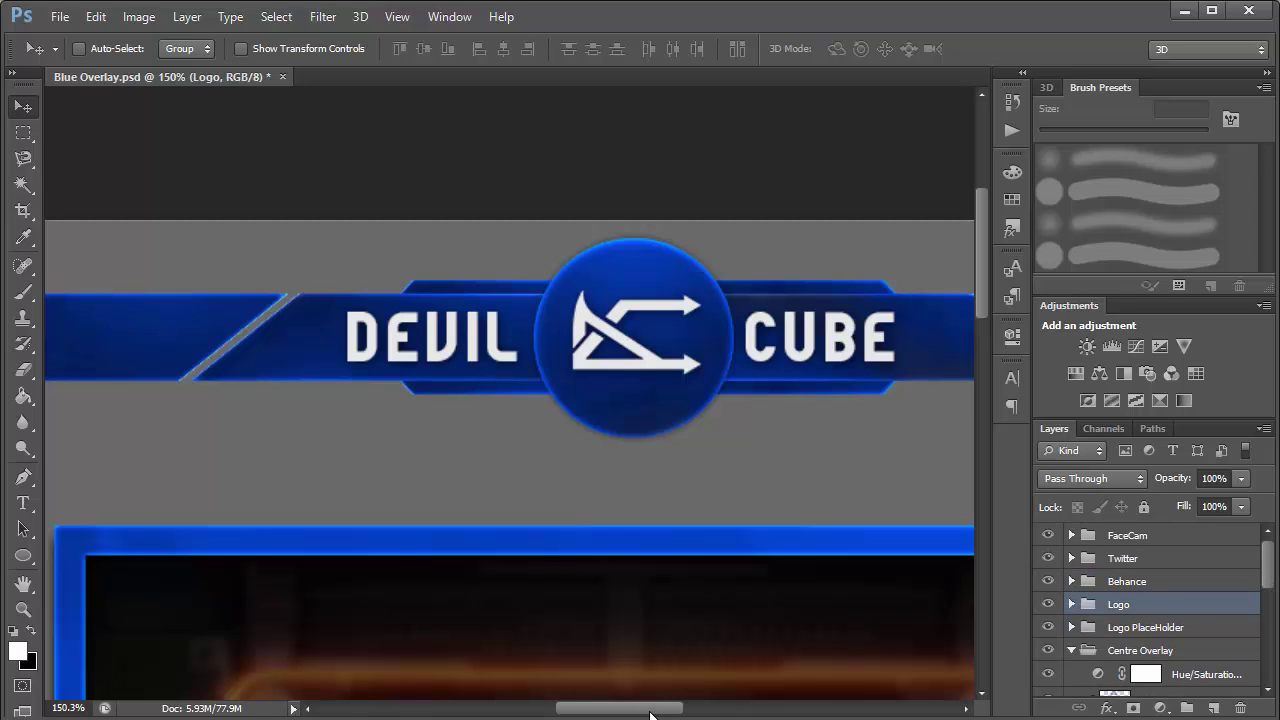
pyautogui.click(1048, 535)
pyautogui.moveTo(672, 710); pyautogui.dragTo(575, 708)
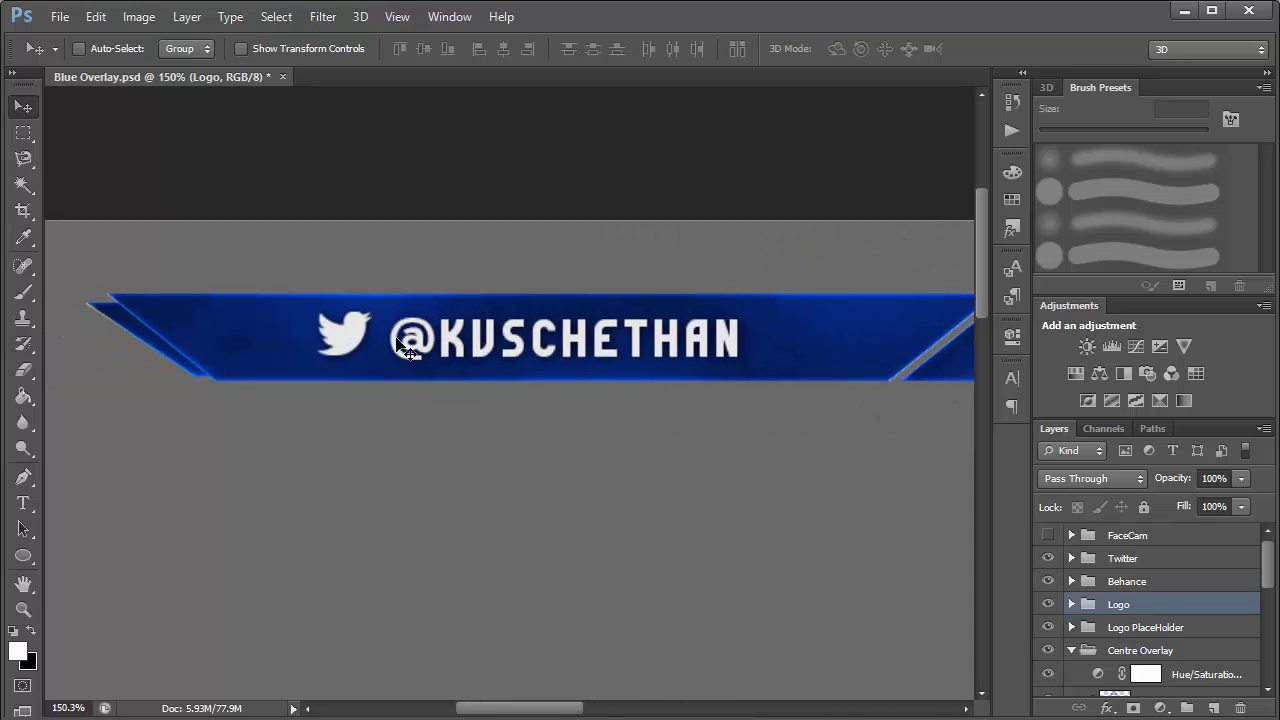
pyautogui.moveTo(532, 716); pyautogui.dragTo(728, 712)
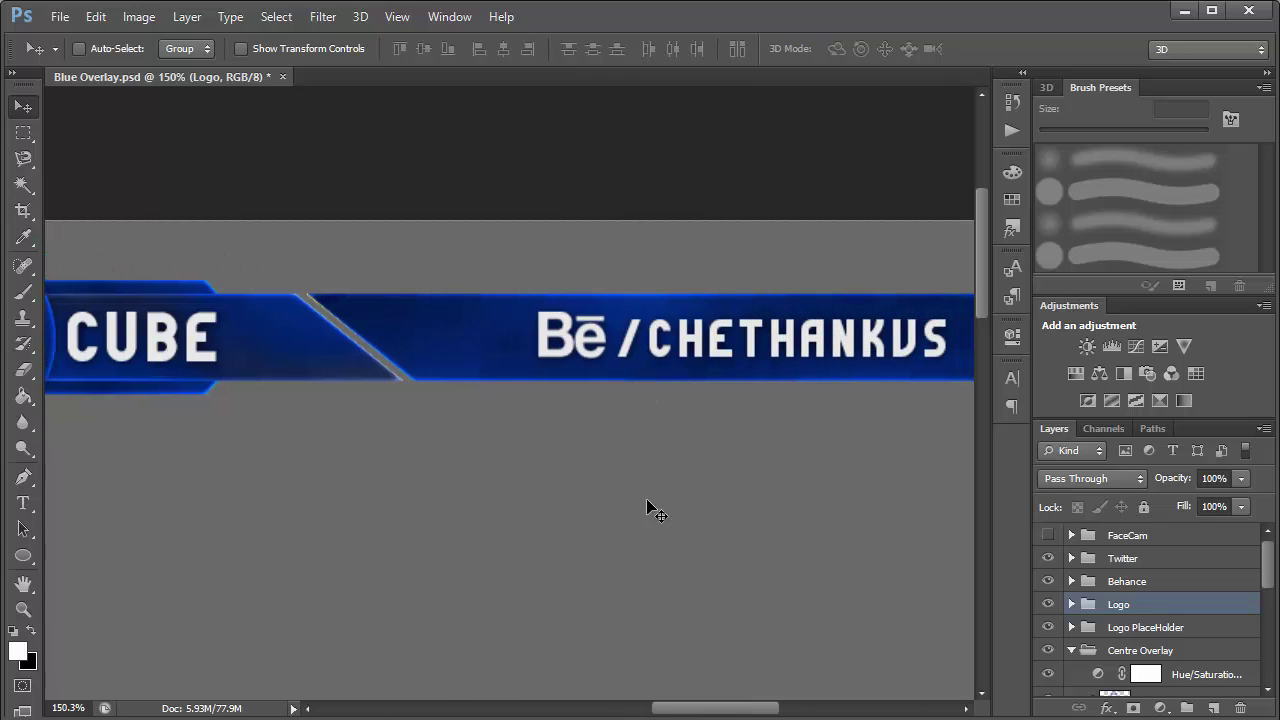
pyautogui.moveTo(707, 713); pyautogui.dragTo(627, 713)
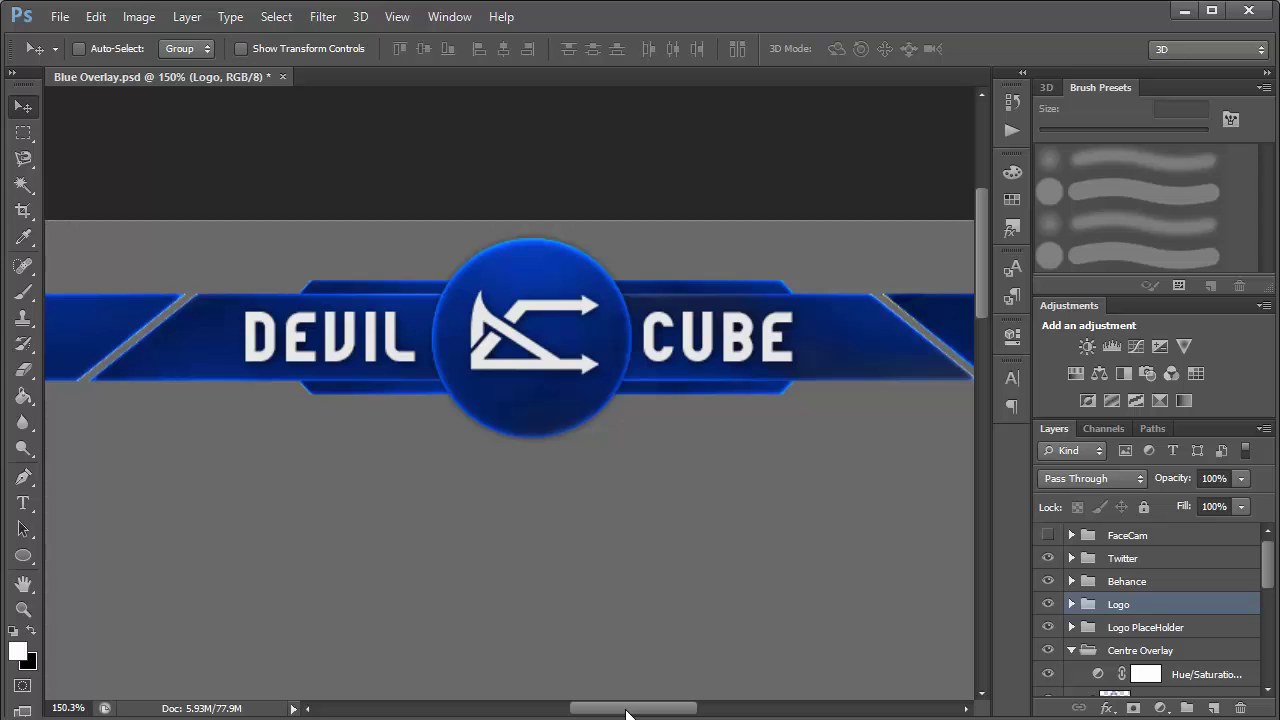
pyautogui.hotkey('ctrl', '0')
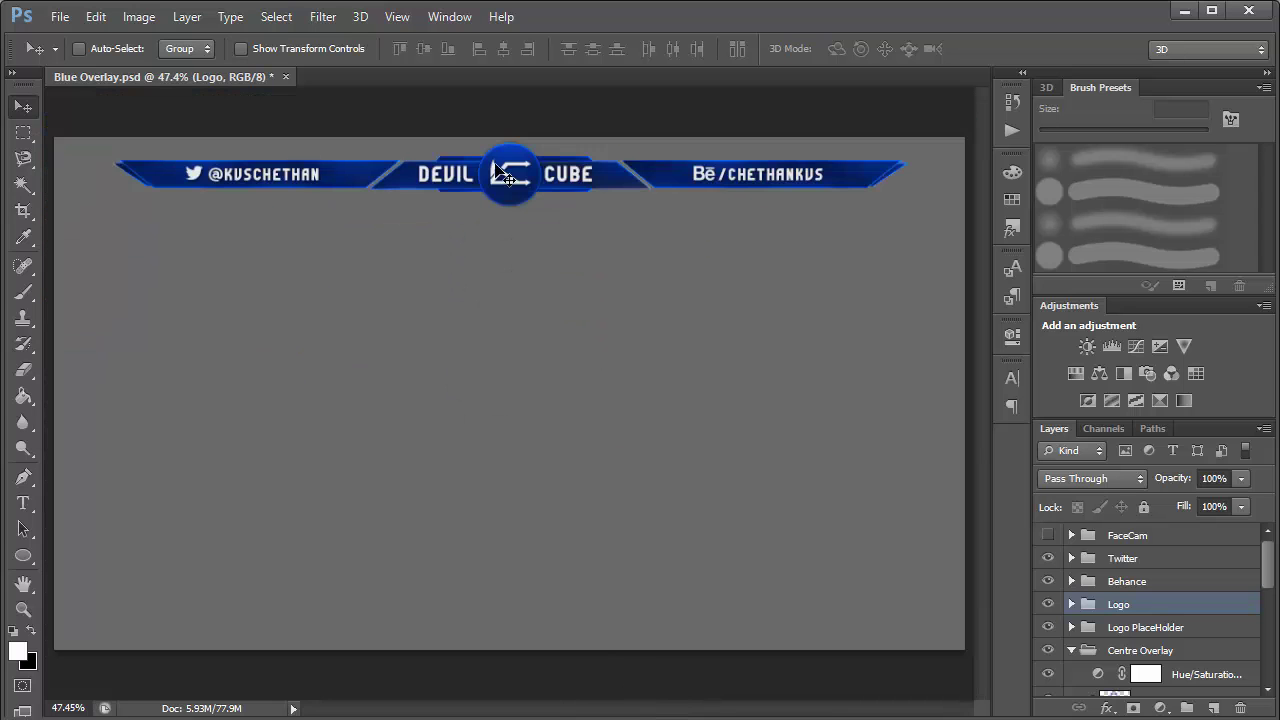